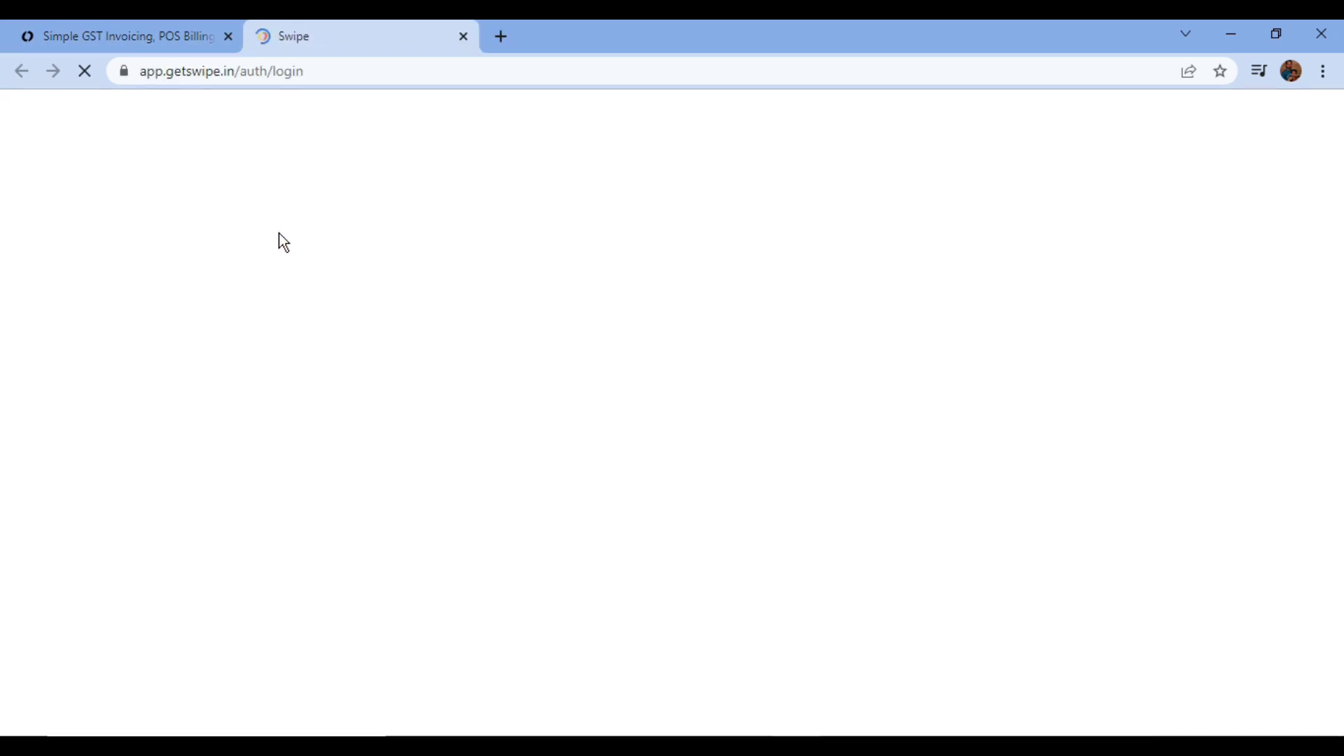
# Open the account settings and review the name, email and phone number fields of the user profile
pyautogui.click(728, 503)
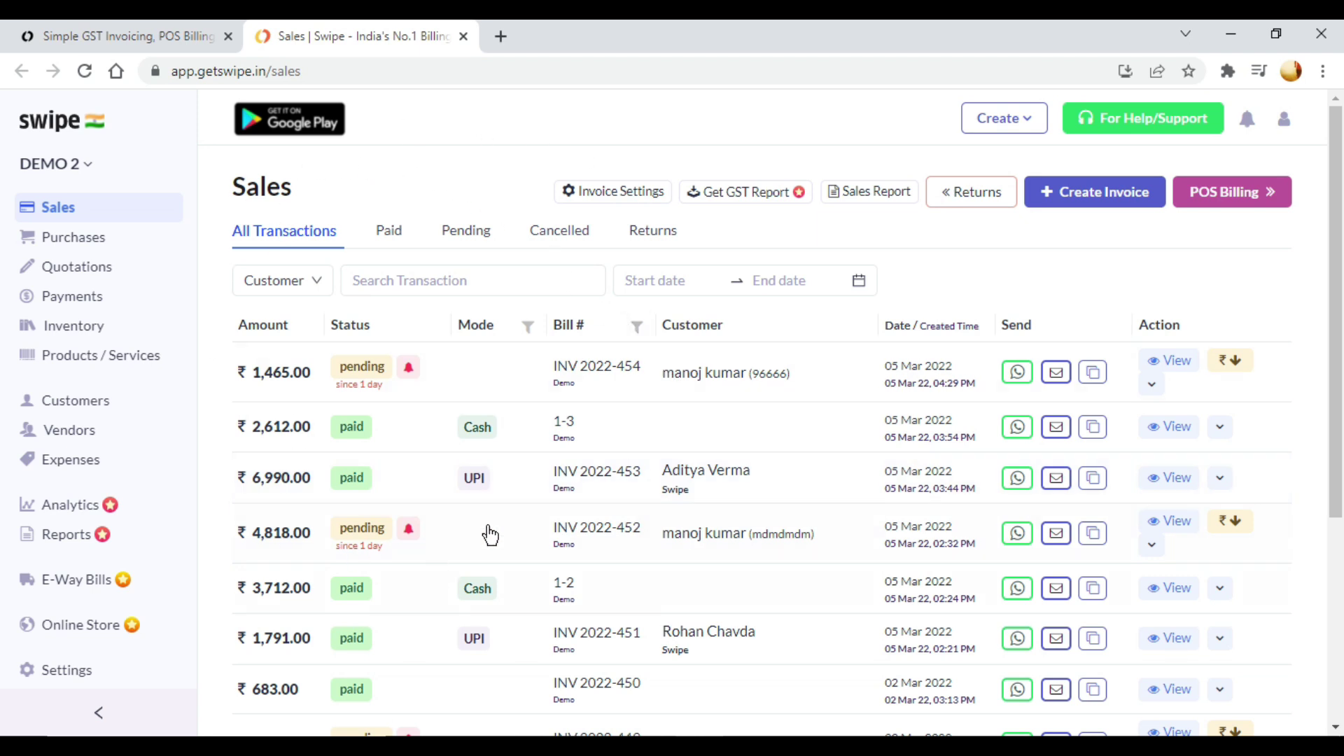
pyautogui.click(82, 674)
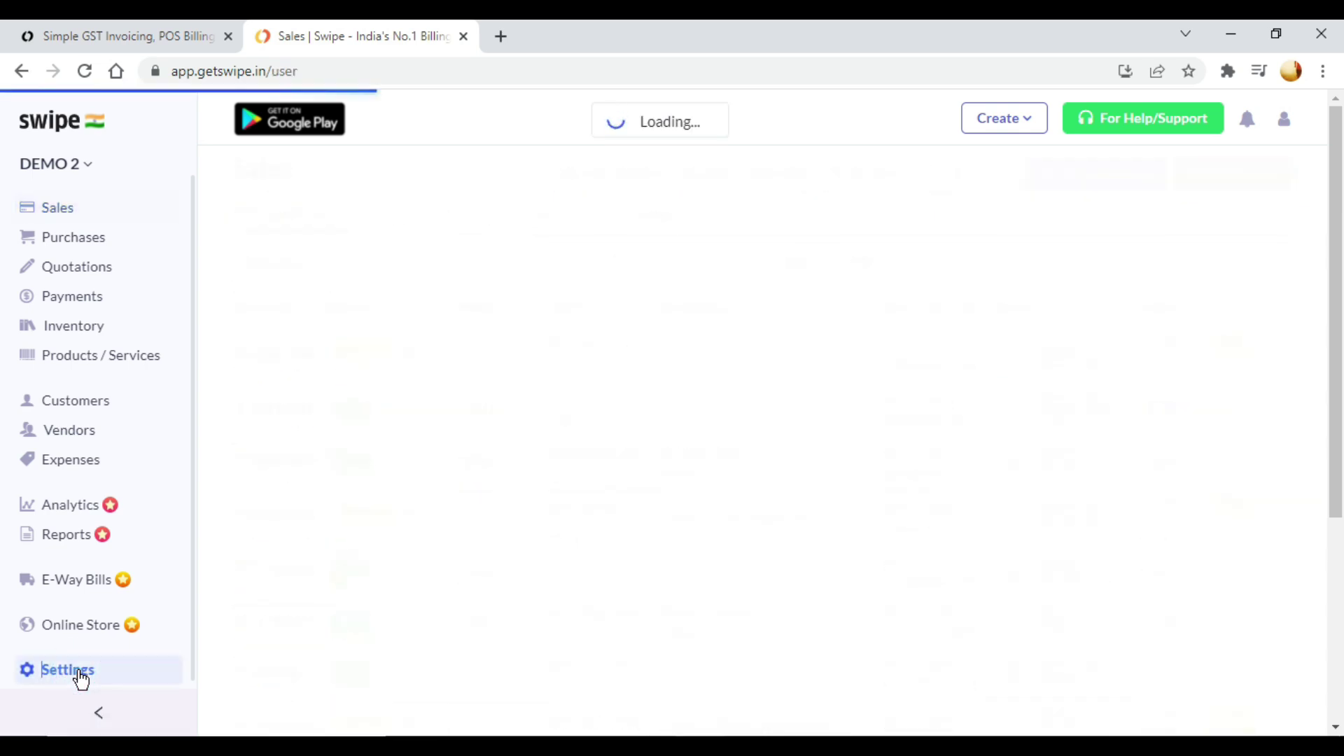
pyautogui.click(295, 248)
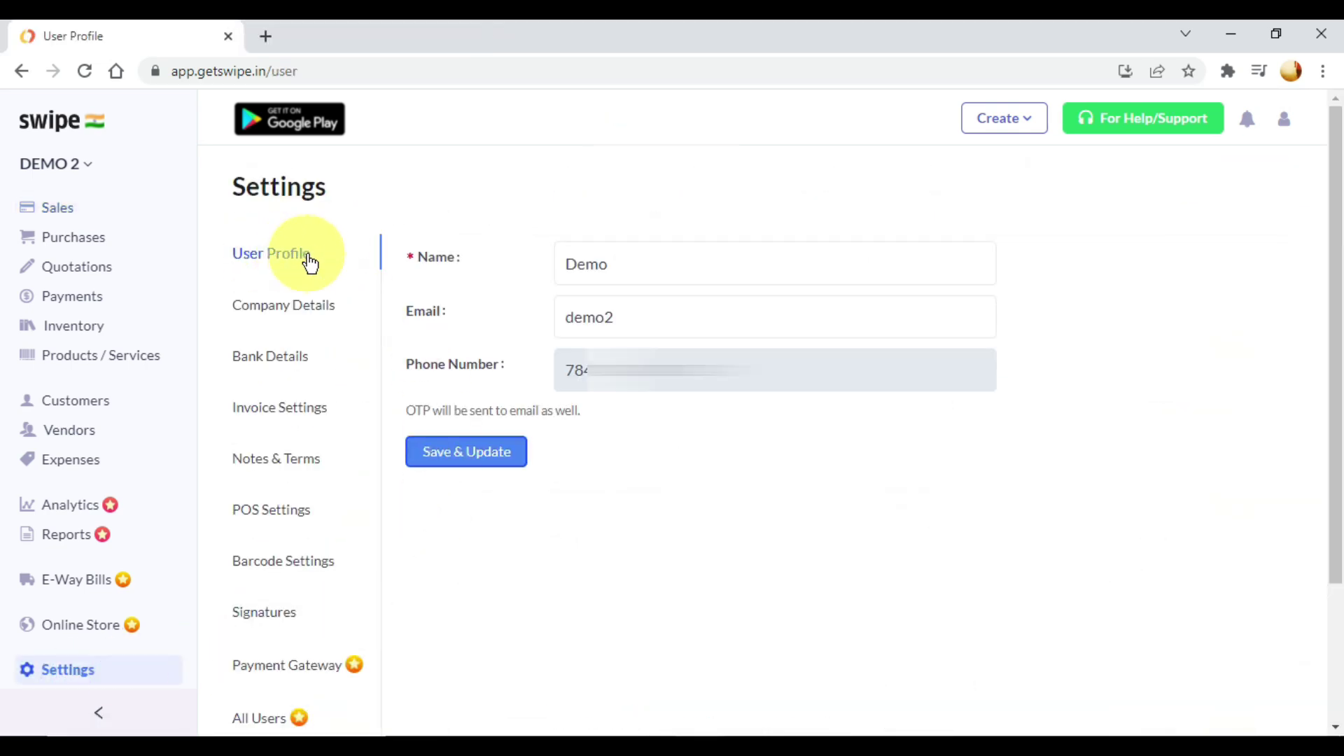
pyautogui.doubleClick(674, 265)
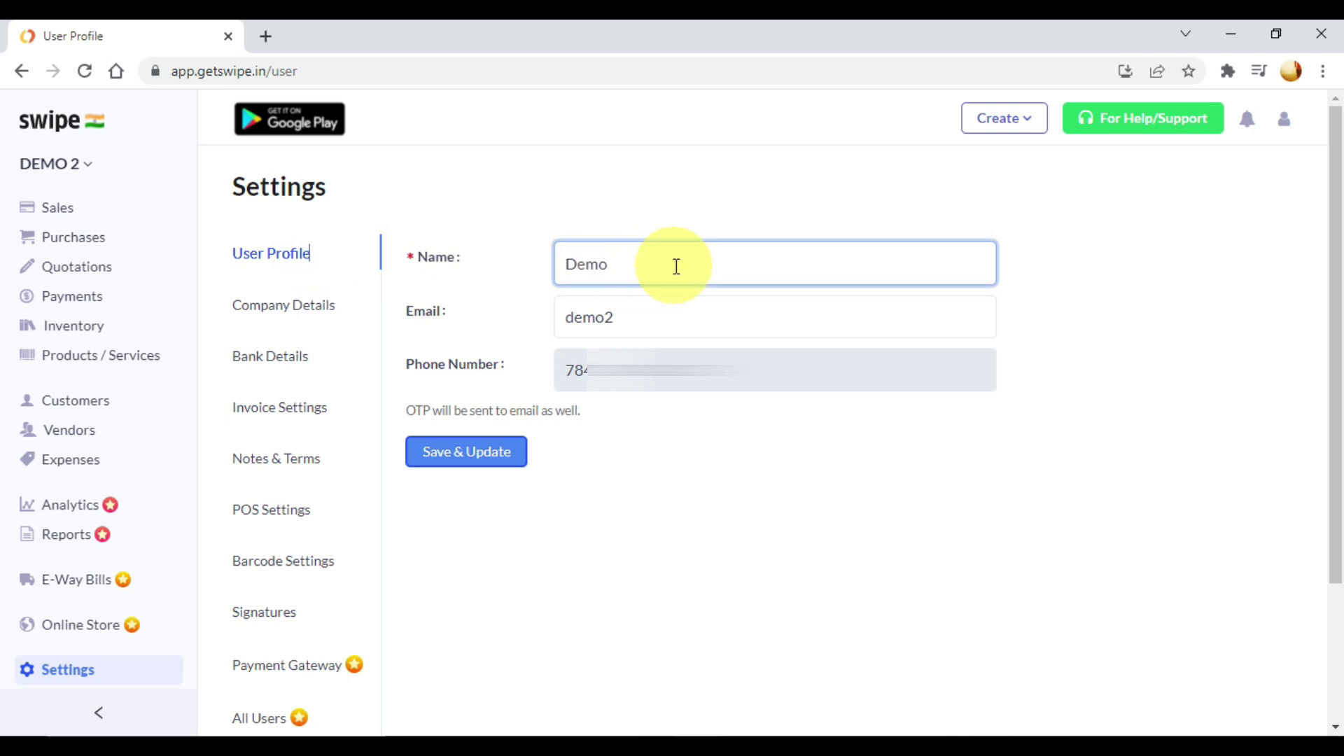
pyautogui.doubleClick(674, 315)
pyautogui.doubleClick(576, 369)
pyautogui.click(654, 519)
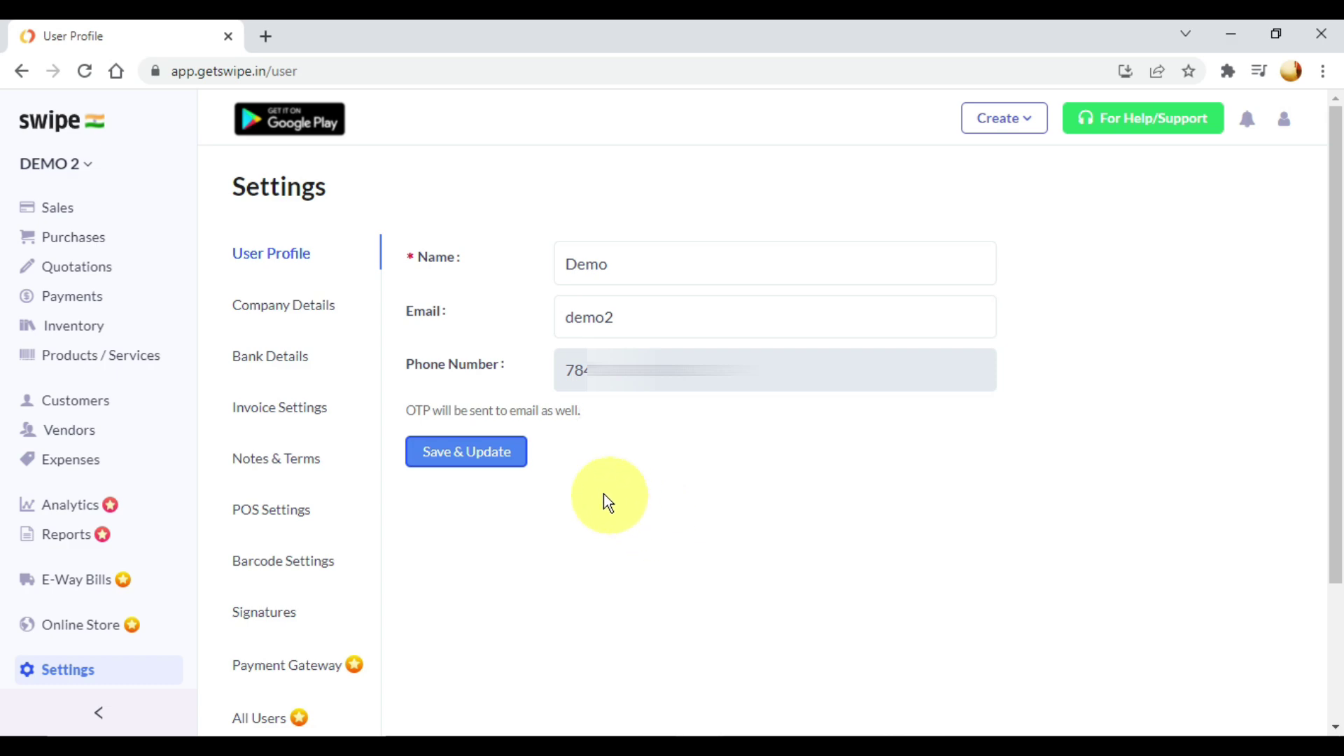
# Review the company details settings, from the logo and trade name through the contact and GSTIN fields
pyautogui.click(259, 312)
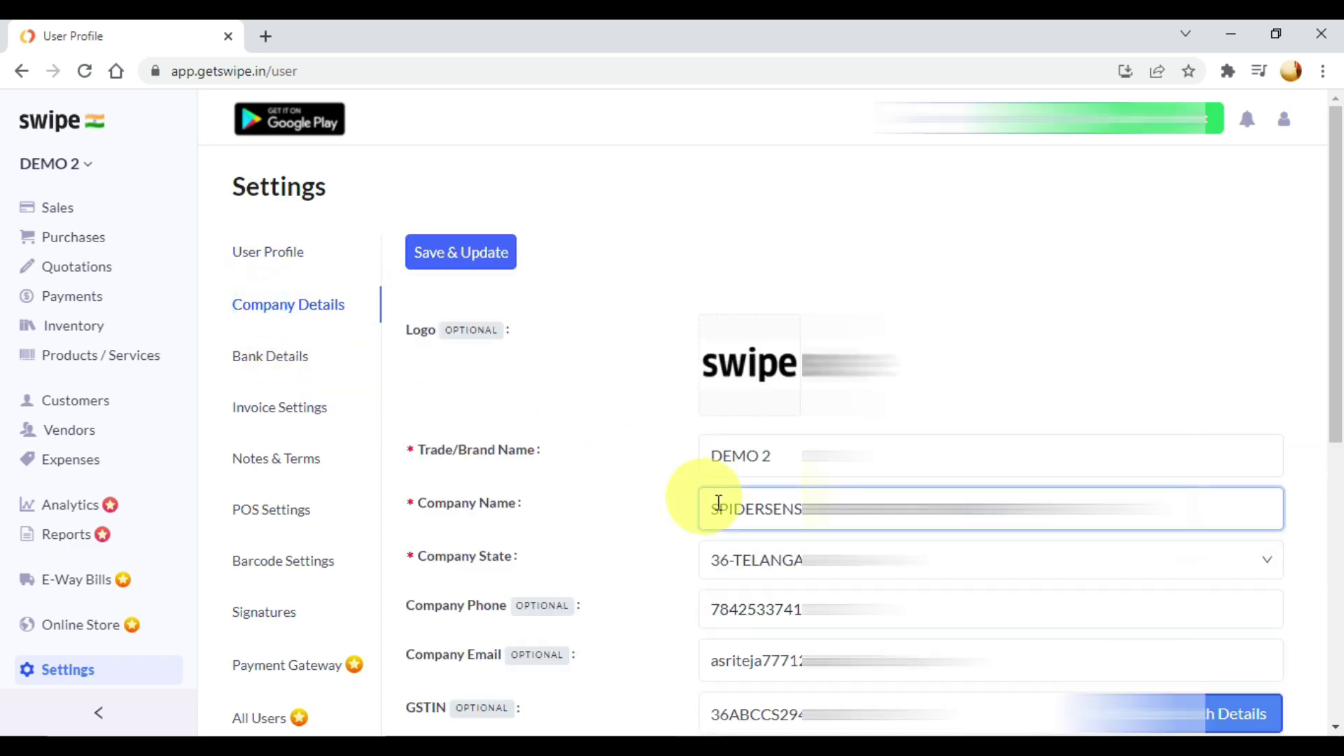
pyautogui.scroll(-6, 714, 450)
pyautogui.scroll(3, 749, 525)
pyautogui.scroll(4, 749, 525)
pyautogui.scroll(-4, 682, 400)
pyautogui.scroll(4, 683, 400)
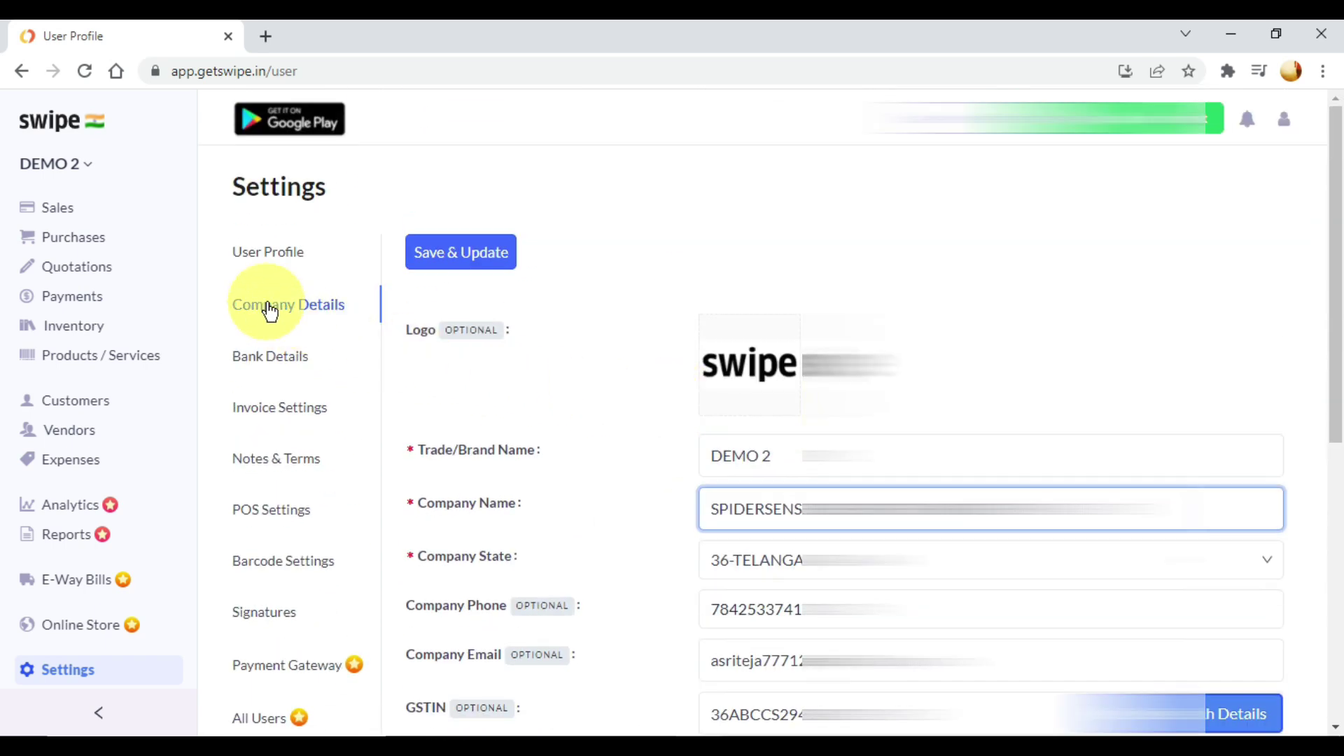
# Look through the bank details, invoice, POS, barcode and signature settings, and return to the user profile
pyautogui.click(293, 361)
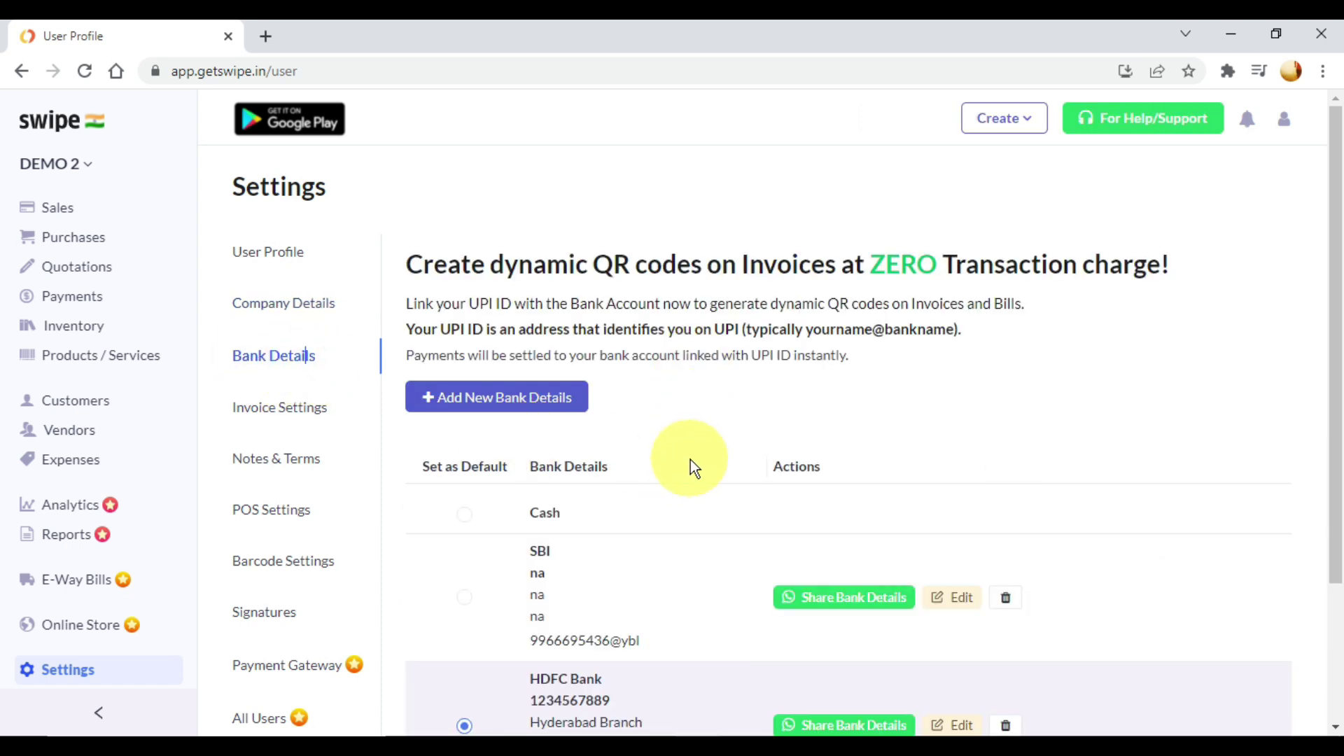
pyautogui.scroll(-2, 651, 515)
pyautogui.click(291, 309)
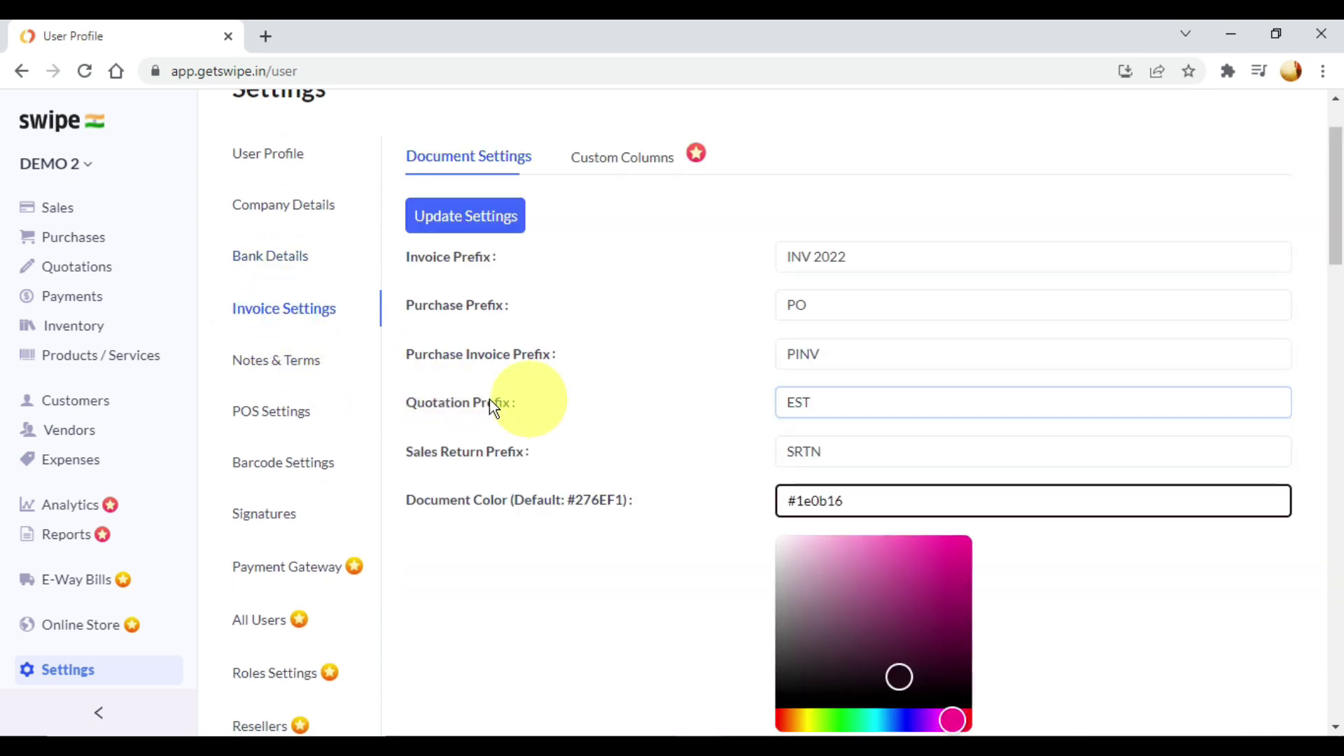
pyautogui.click(276, 416)
pyautogui.click(308, 464)
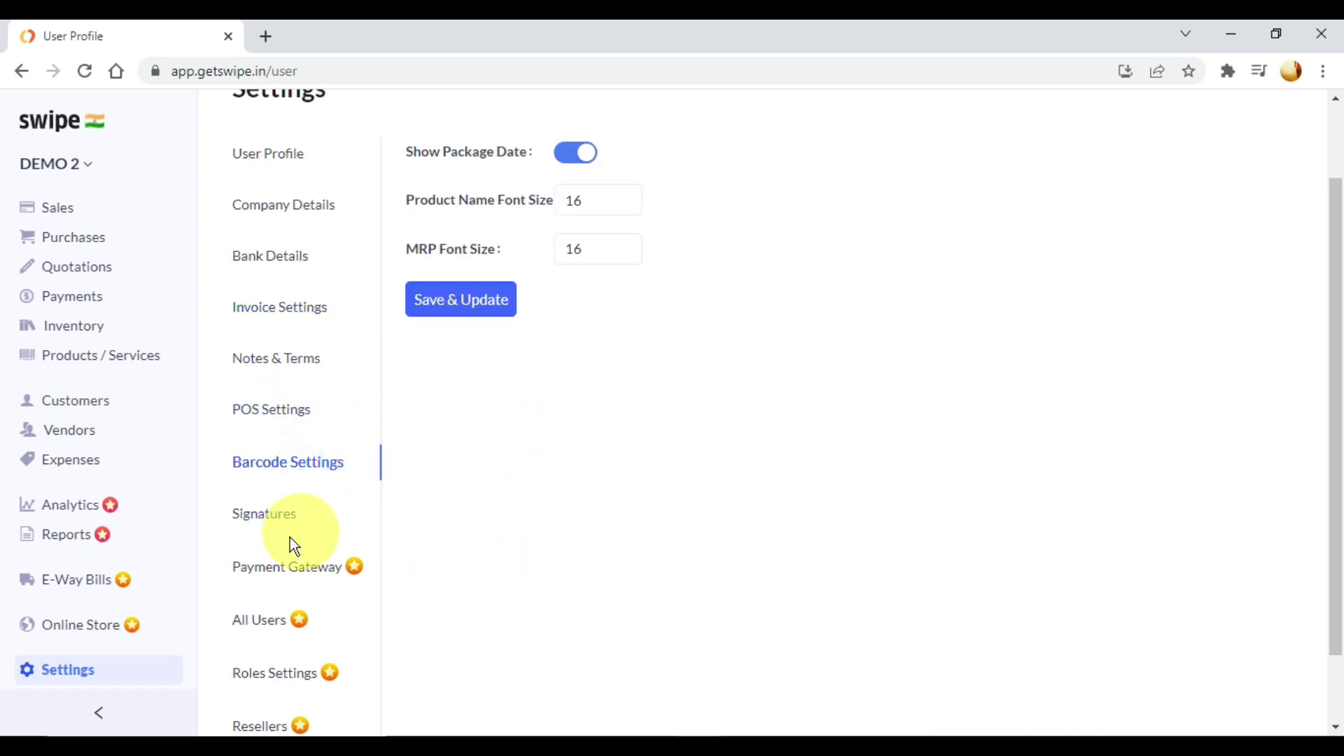
pyautogui.click(272, 521)
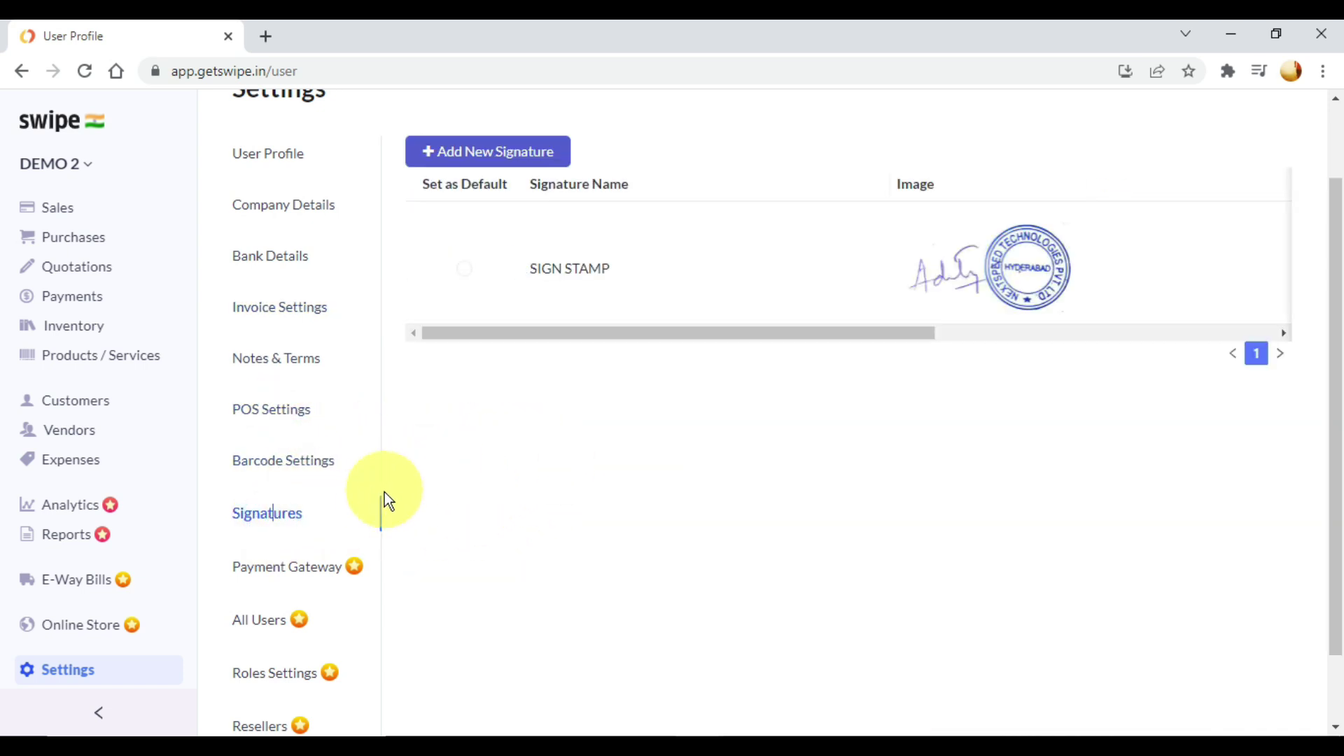
pyautogui.scroll(2, 300, 458)
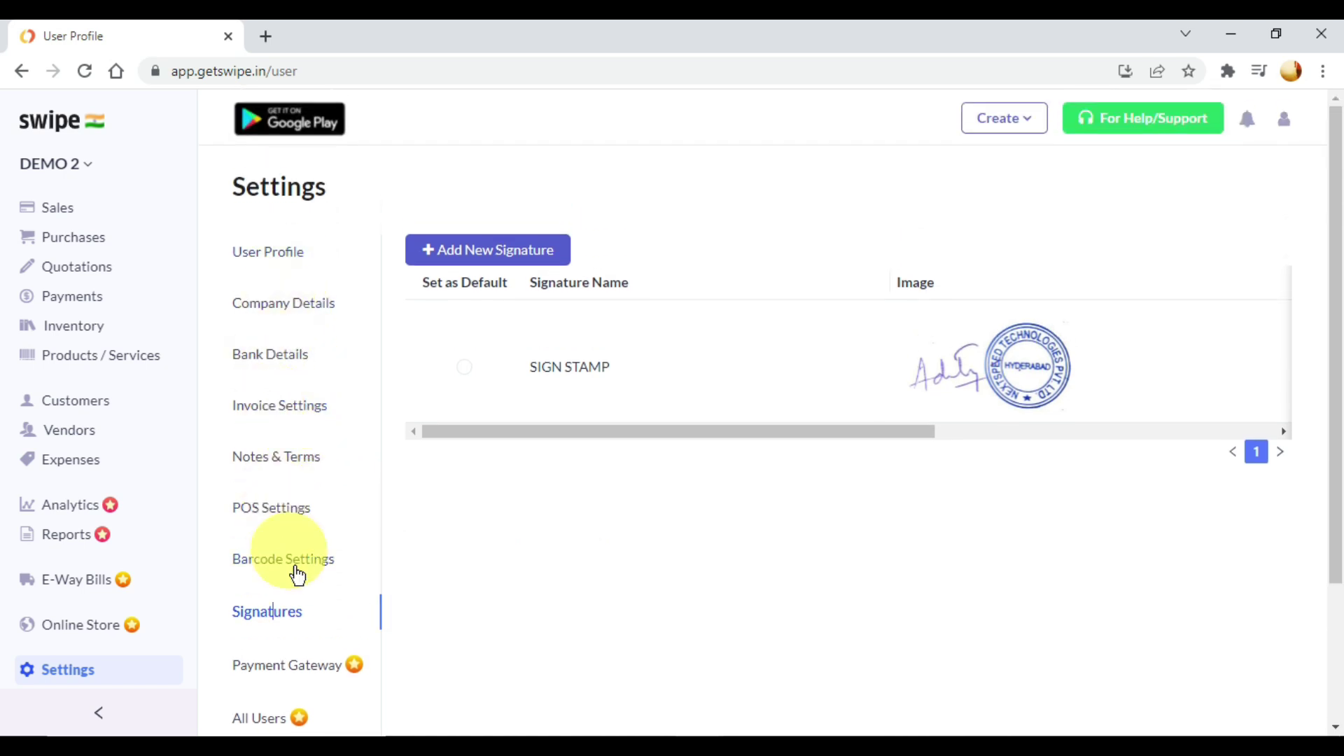
pyautogui.scroll(-3, 312, 588)
pyautogui.scroll(2, 330, 549)
pyautogui.scroll(2, 330, 549)
pyautogui.click(269, 255)
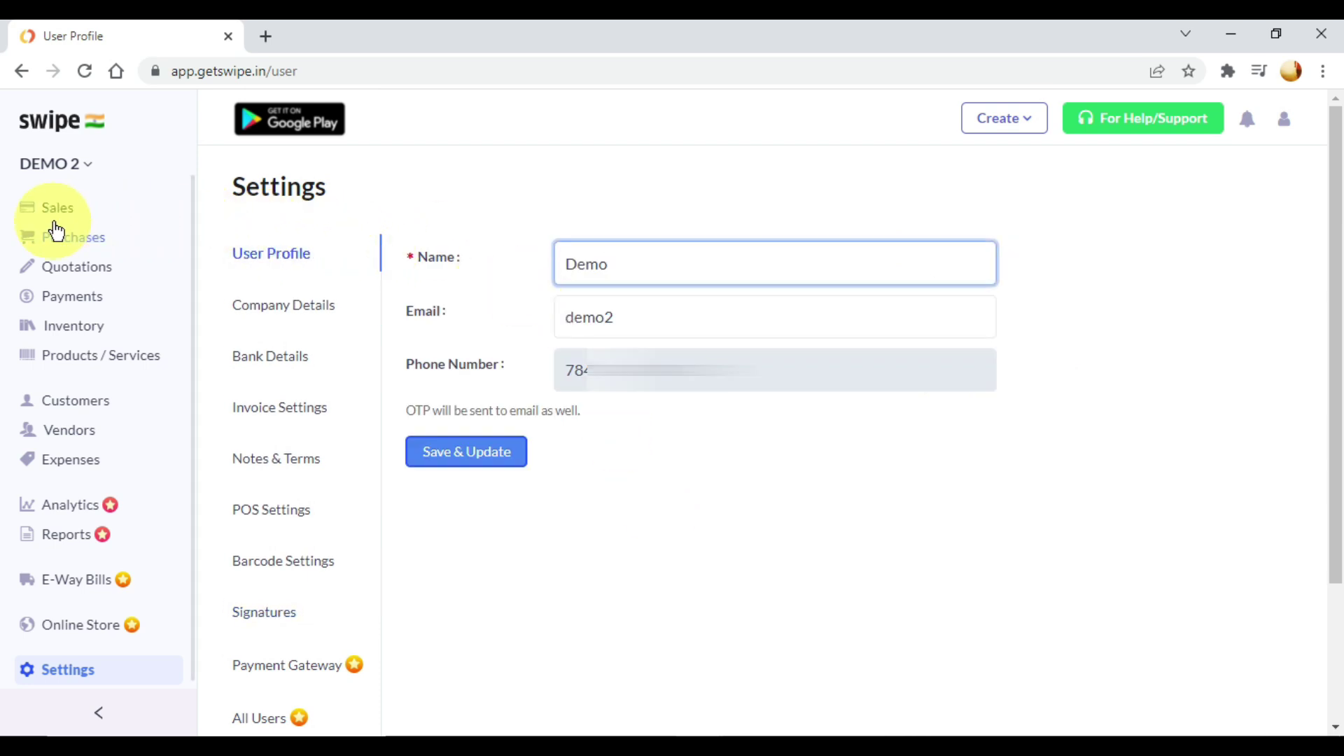
# Examine the sales transactions list, including payment status, mode, bill number, totals and the options for sending each invoice
pyautogui.click(70, 207)
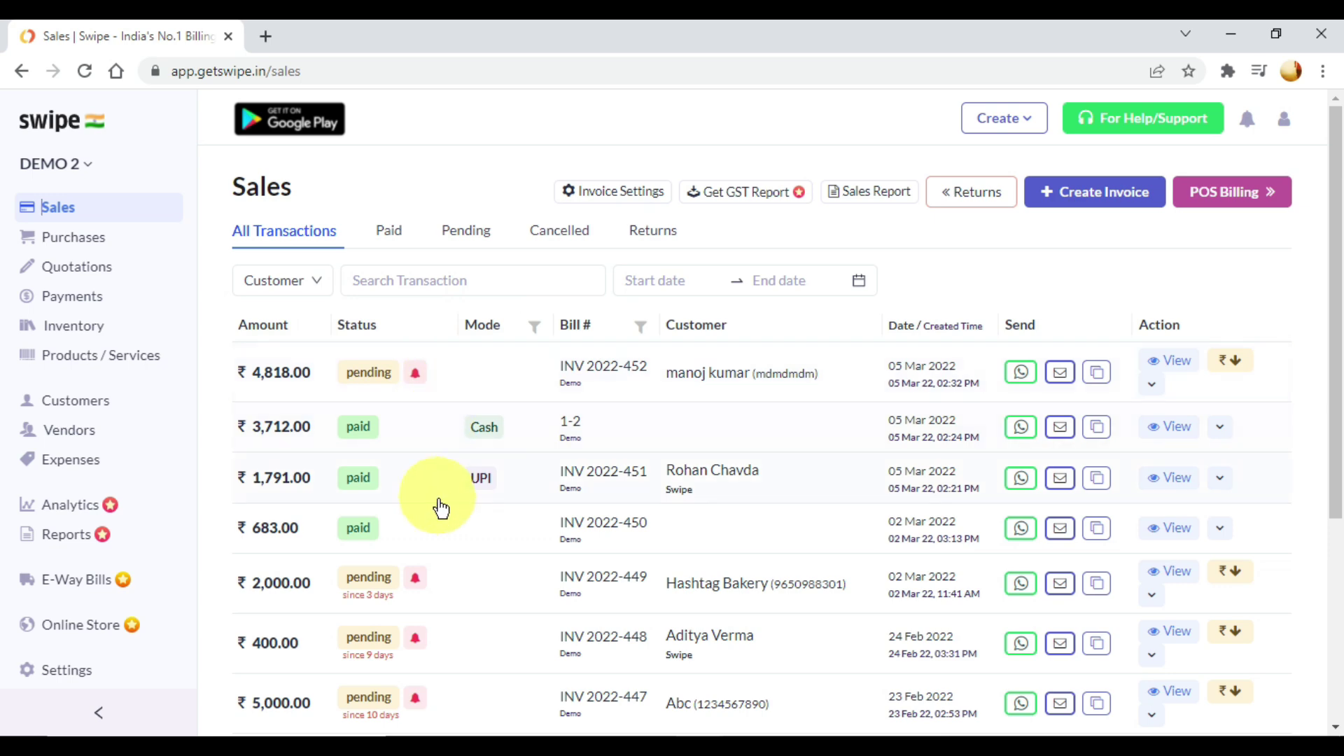
pyautogui.scroll(-5, 440, 505)
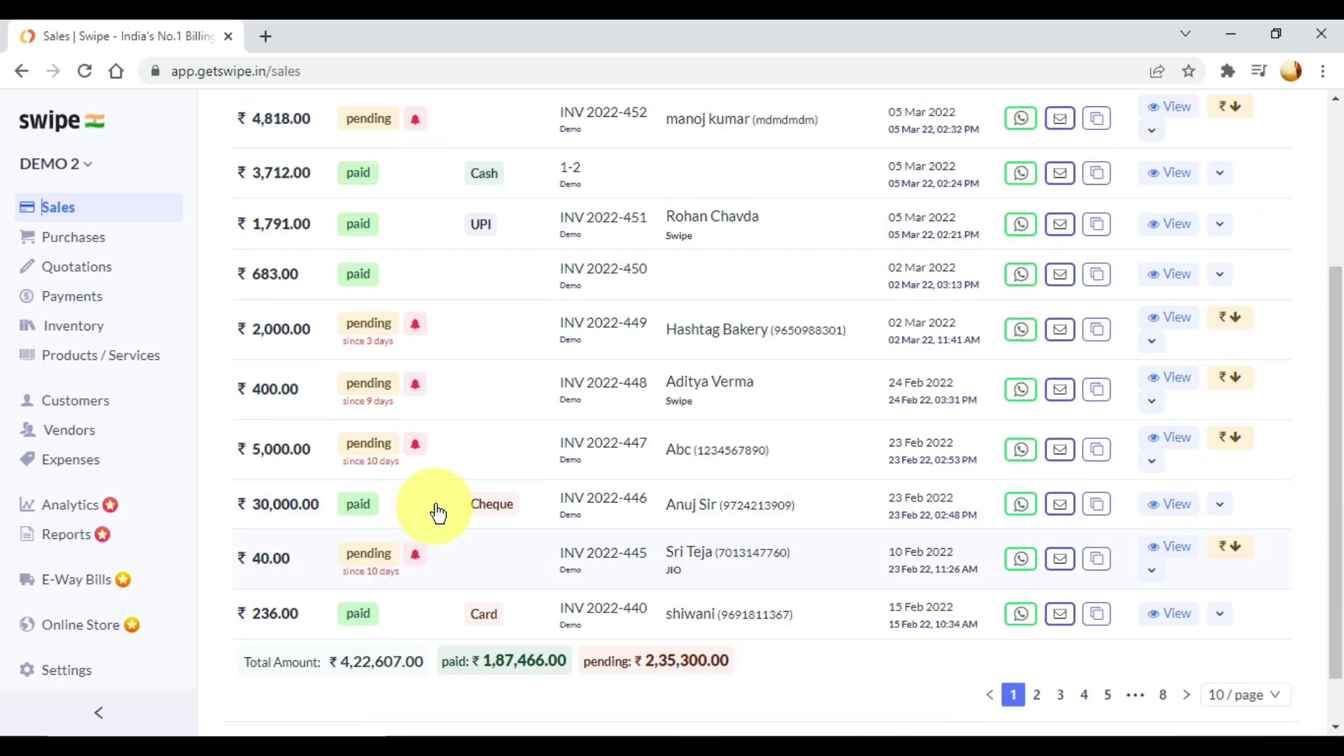
pyautogui.scroll(5, 438, 516)
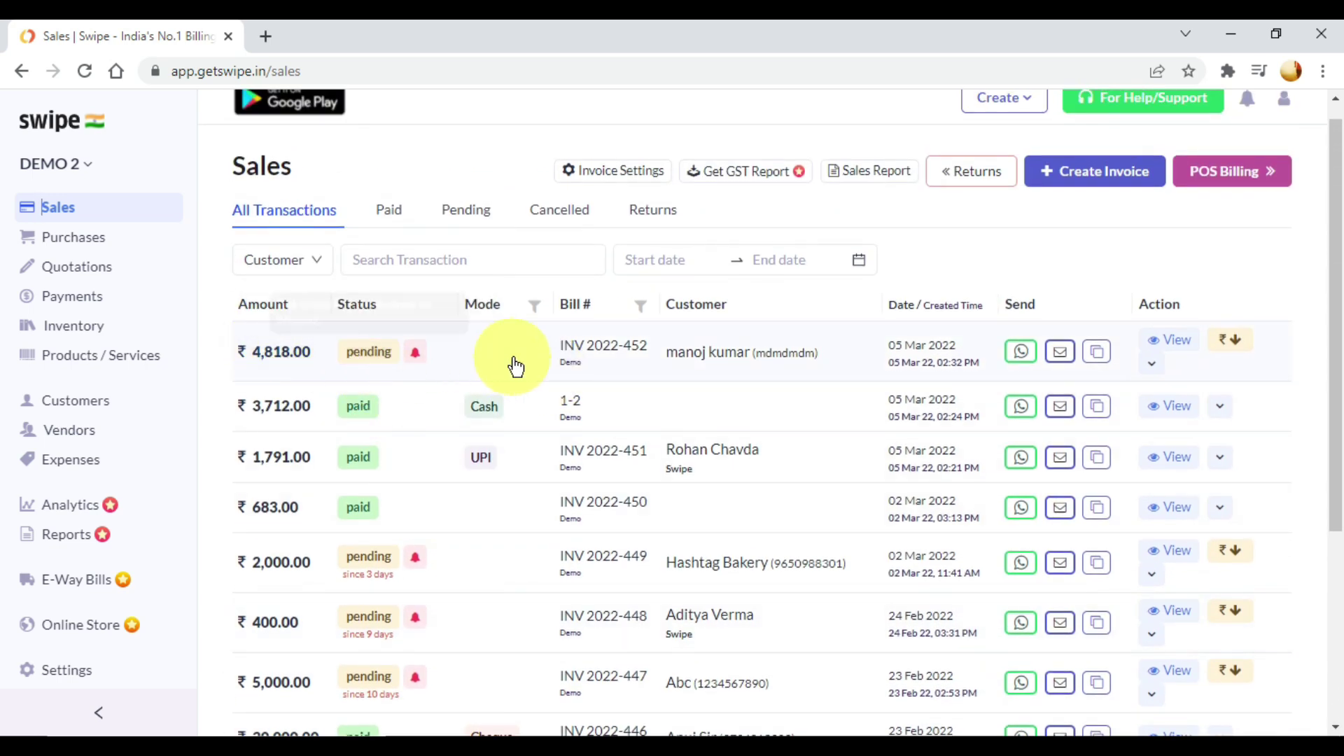
pyautogui.scroll(-5, 508, 455)
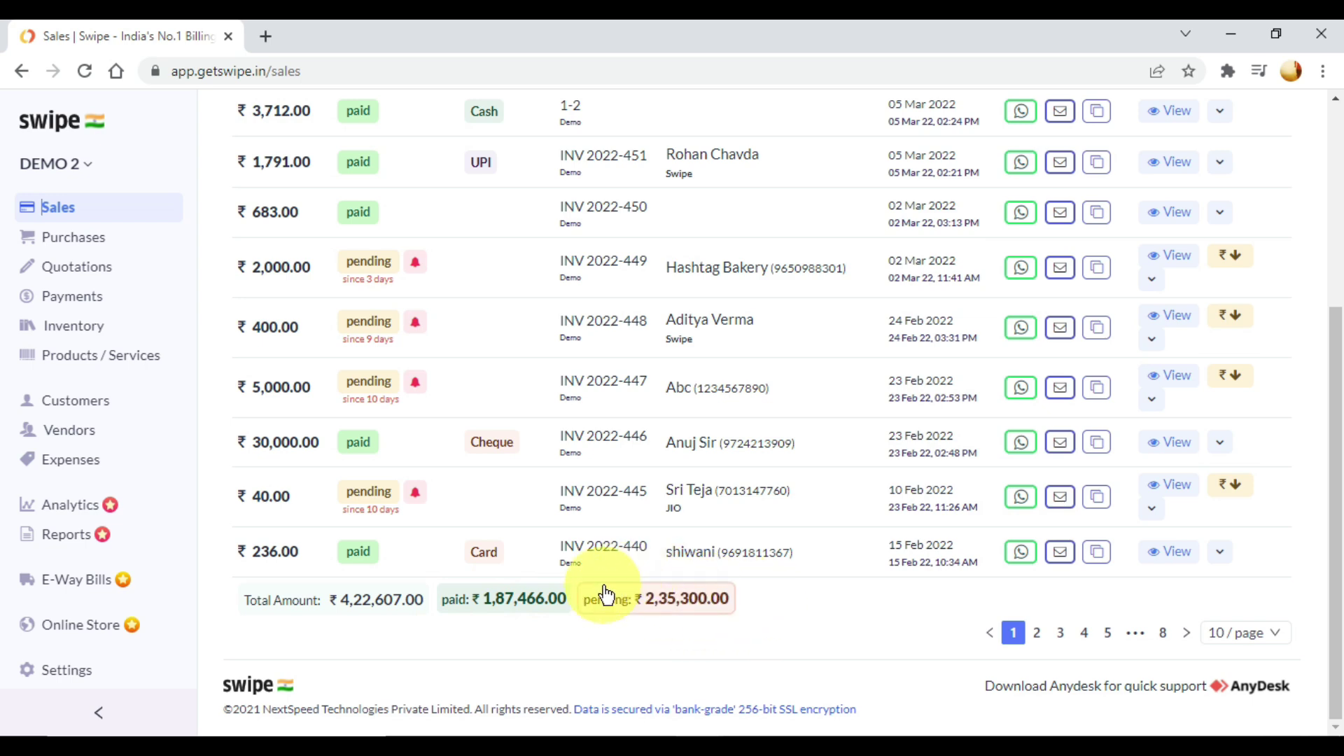
pyautogui.scroll(1, 786, 606)
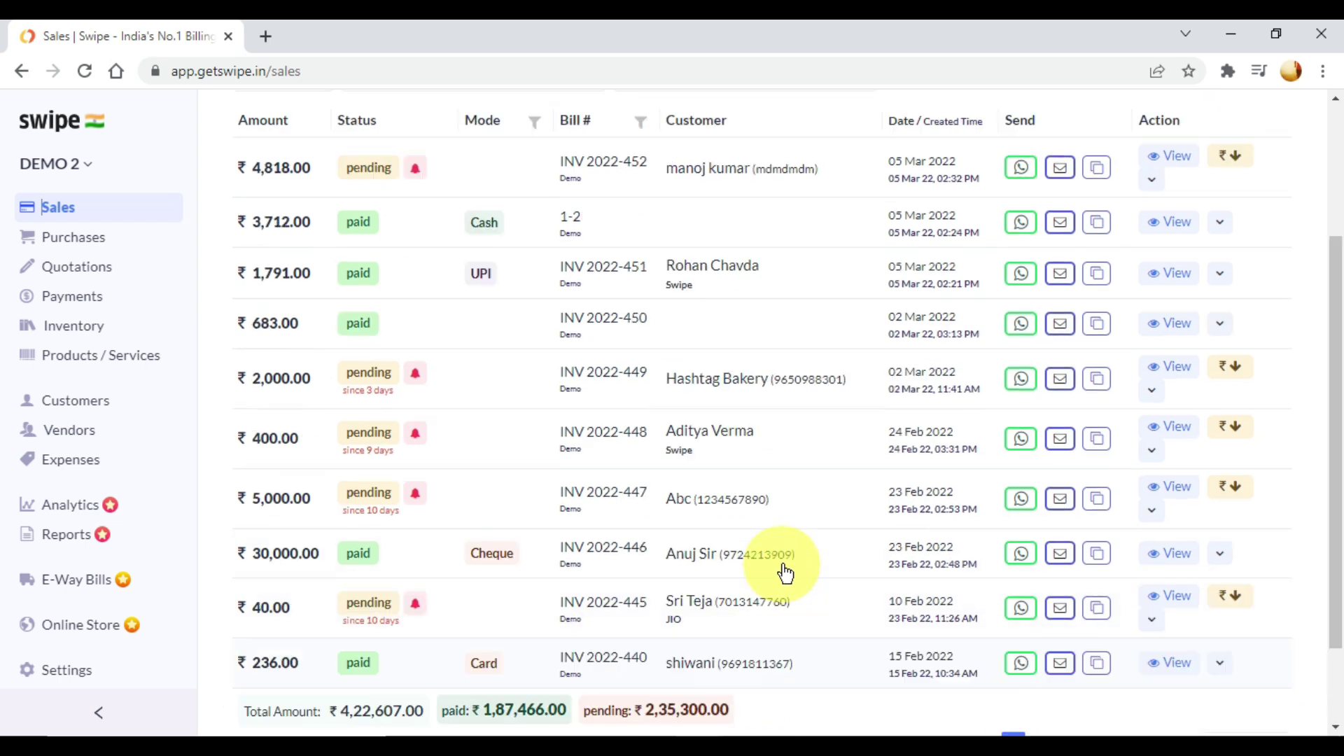
pyautogui.scroll(4, 786, 574)
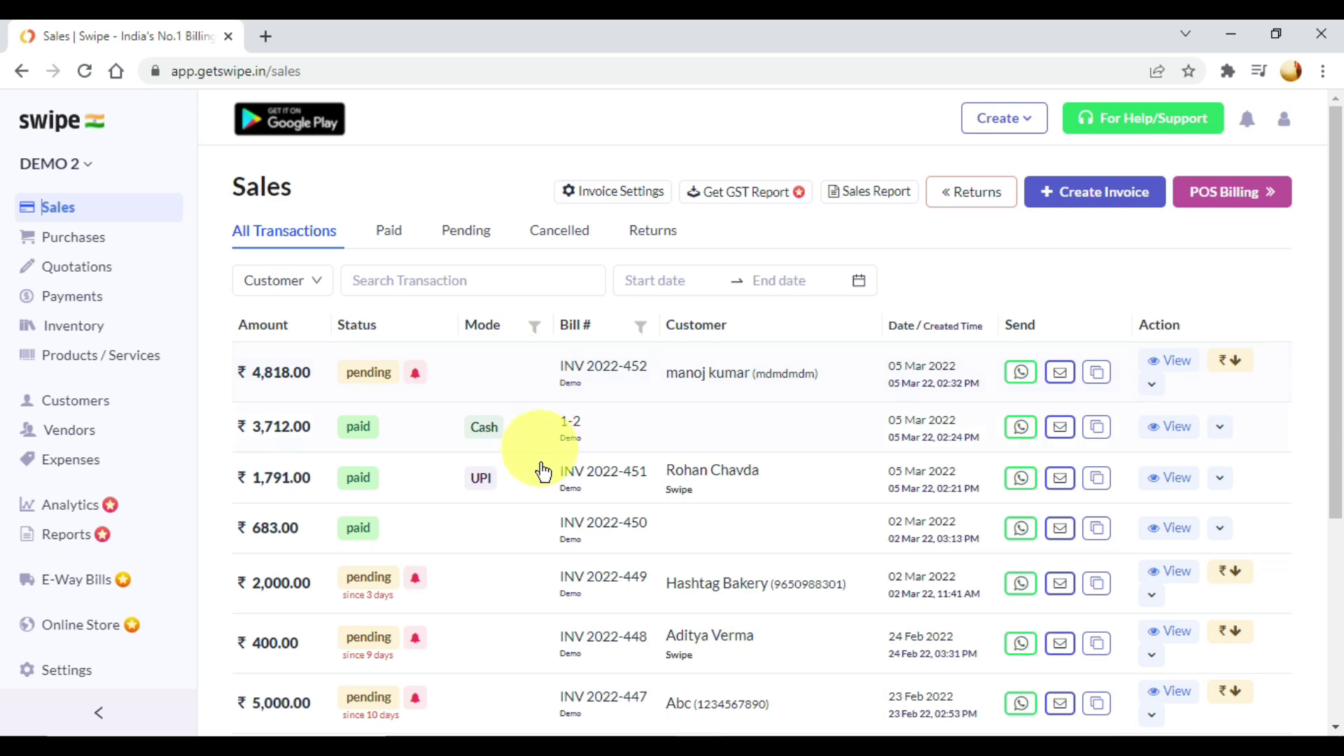
pyautogui.scroll(-5, 542, 462)
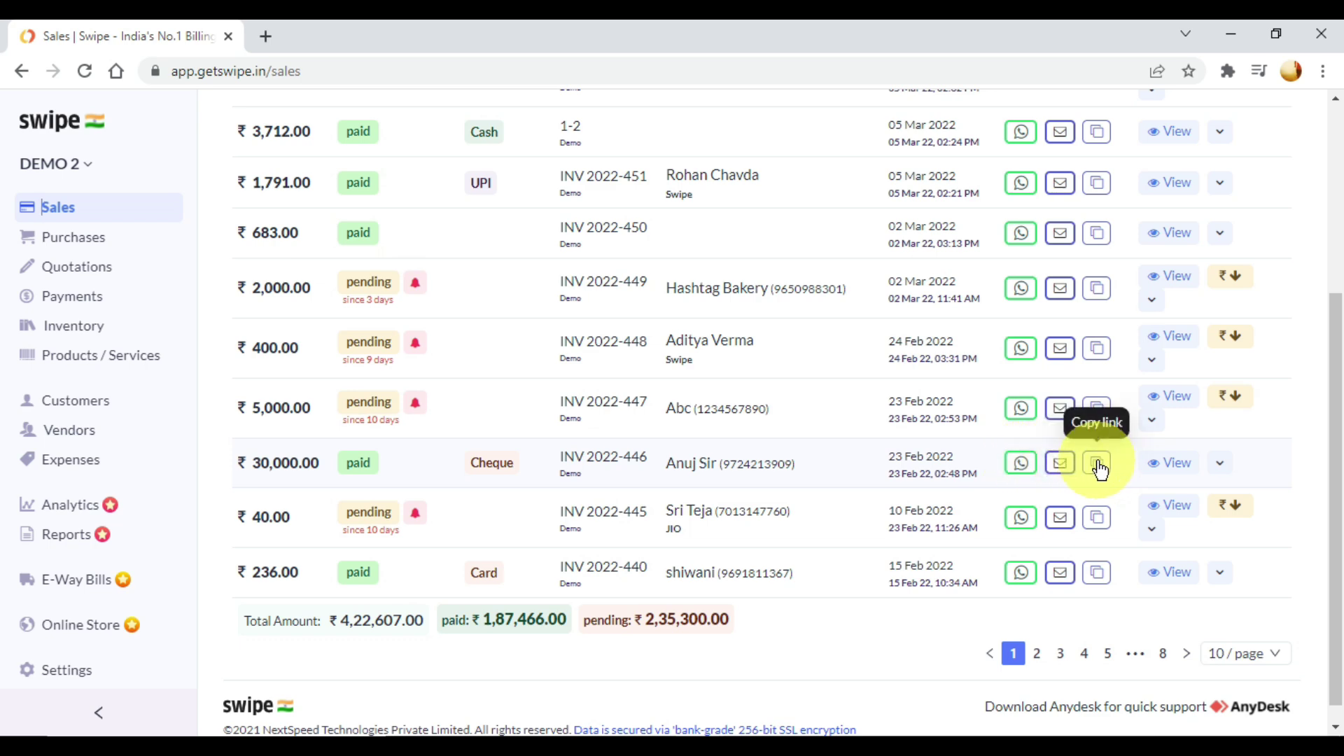
pyautogui.scroll(4, 1012, 347)
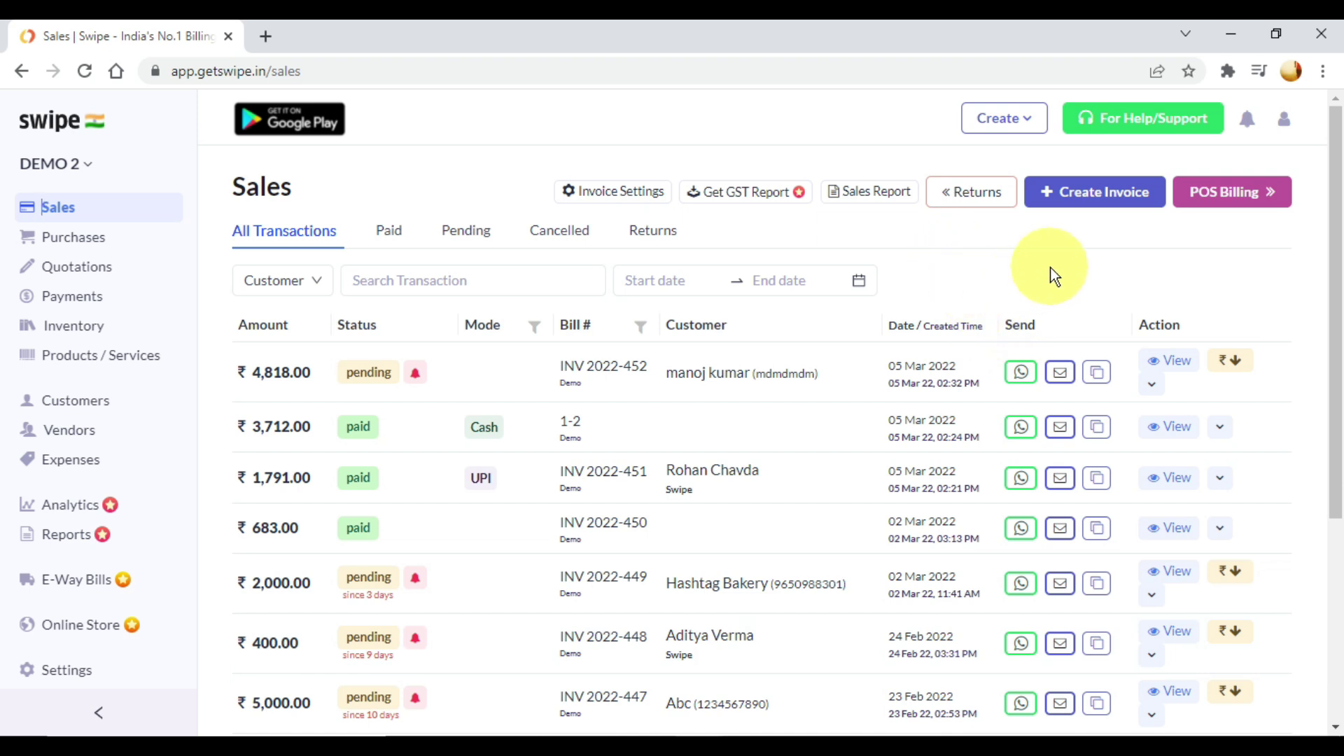
# Start a new sales invoice and assign the existing customer from the company Swipe to it
pyautogui.click(1115, 205)
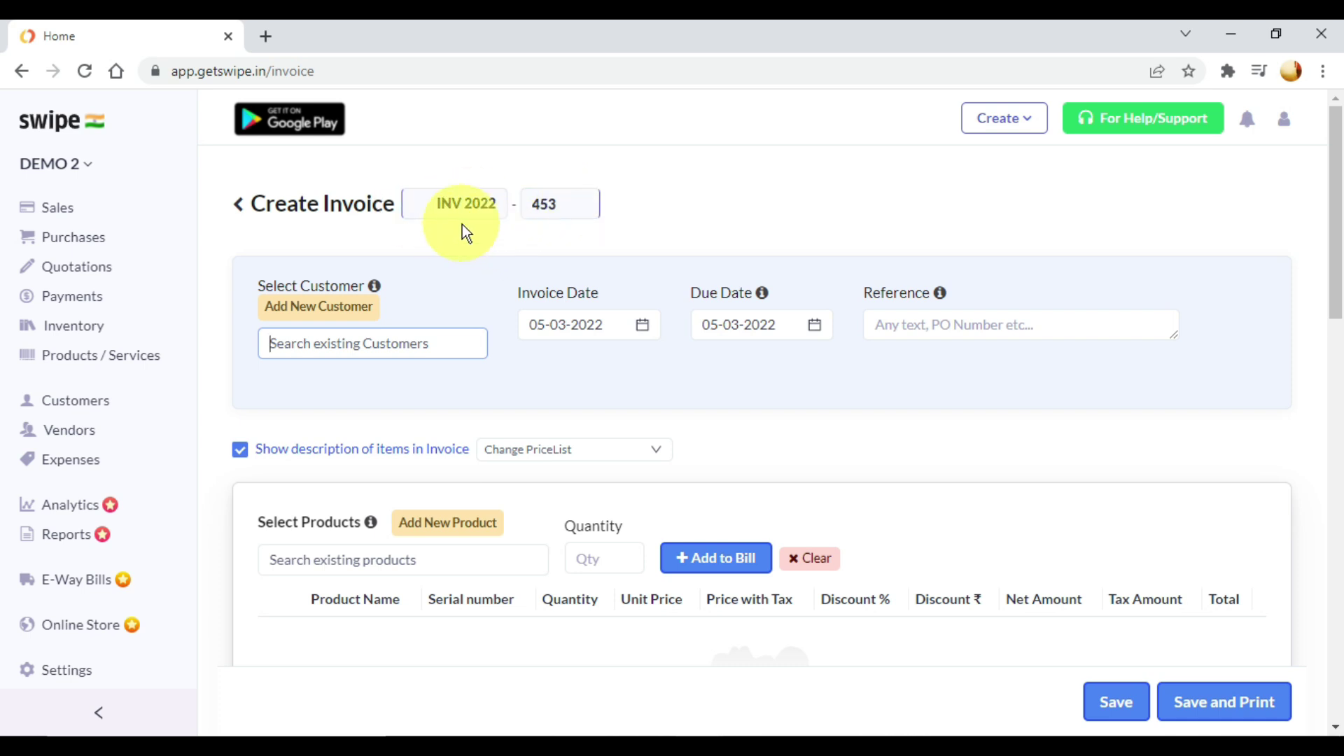
pyautogui.click(298, 341)
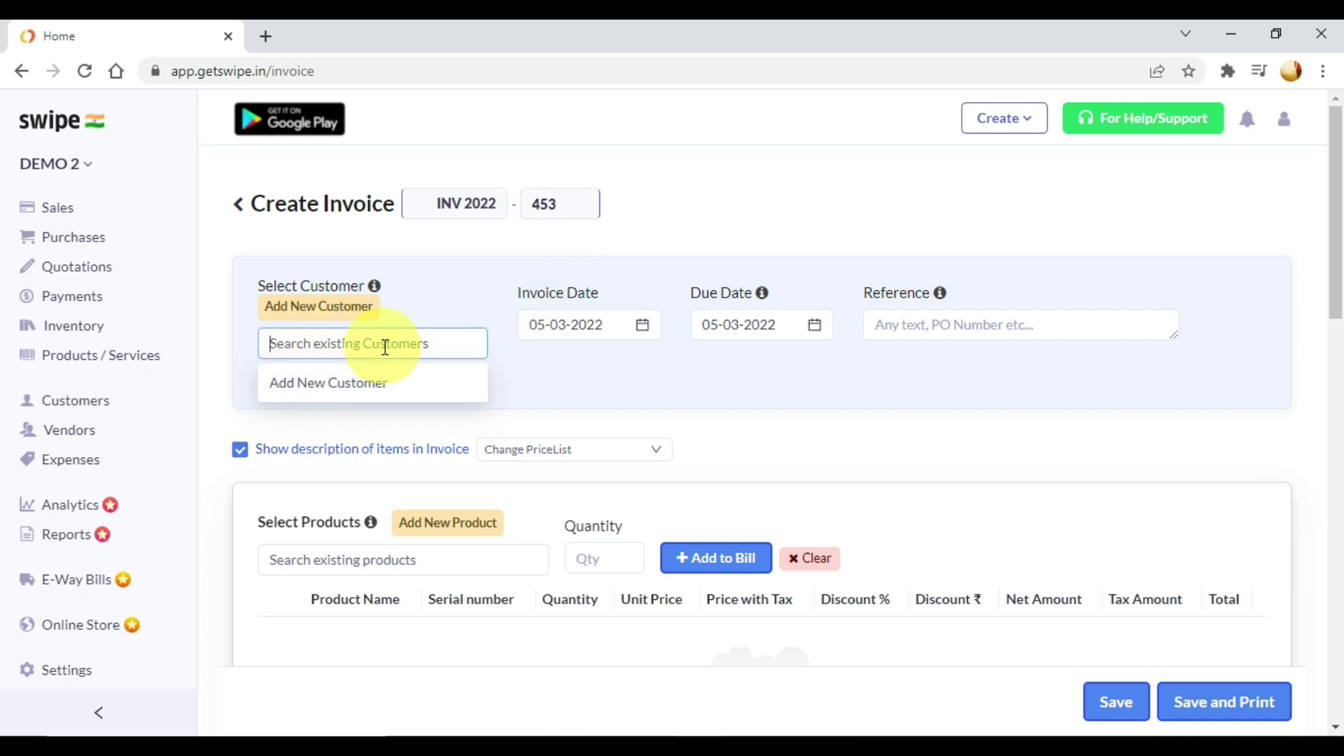
pyautogui.write('aditya')
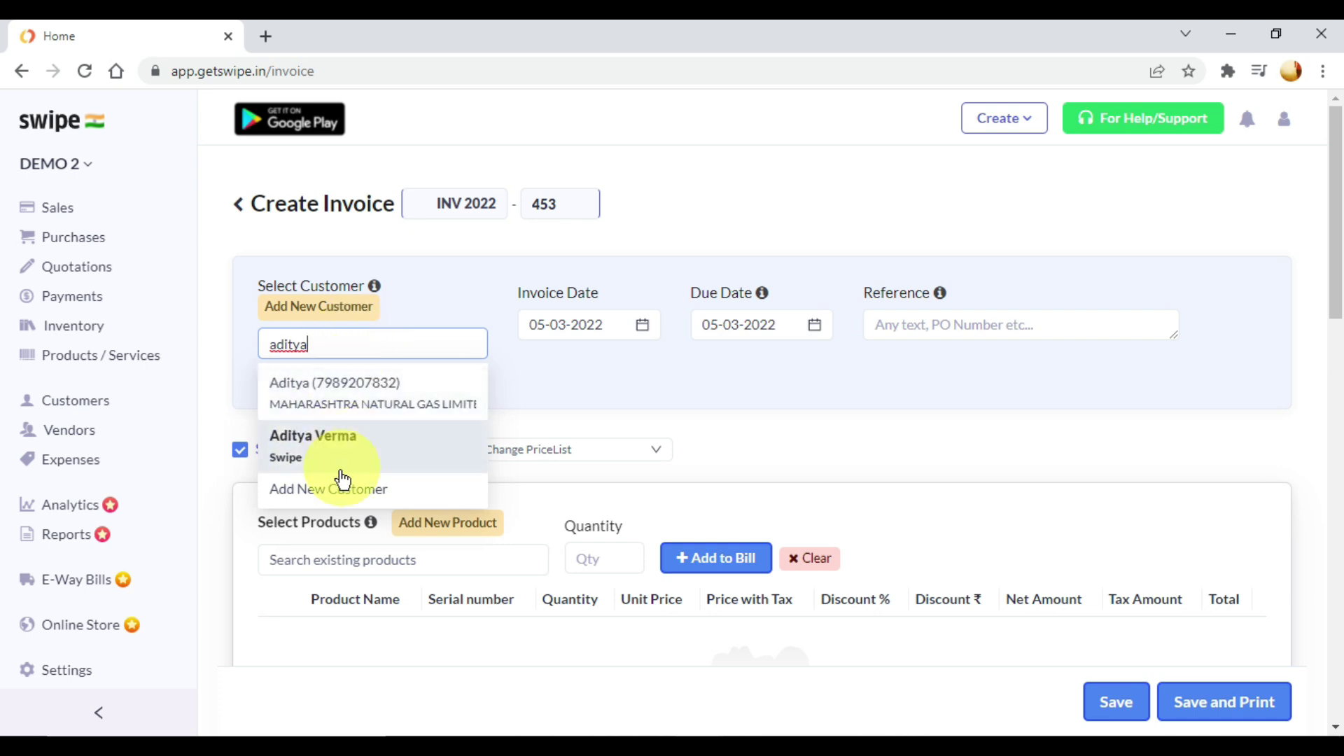
pyautogui.click(390, 456)
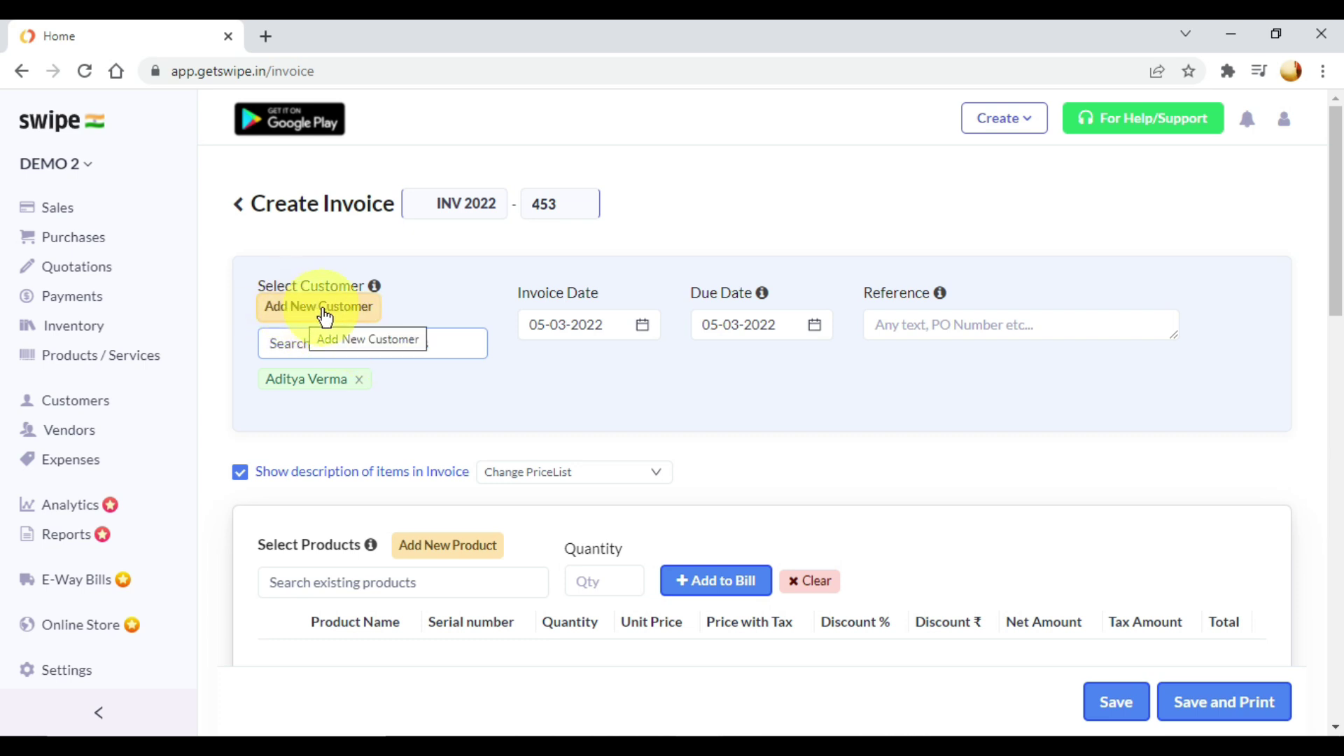
# Add a new customer with only the name filled in, and remove that customer from the invoice
pyautogui.click(354, 315)
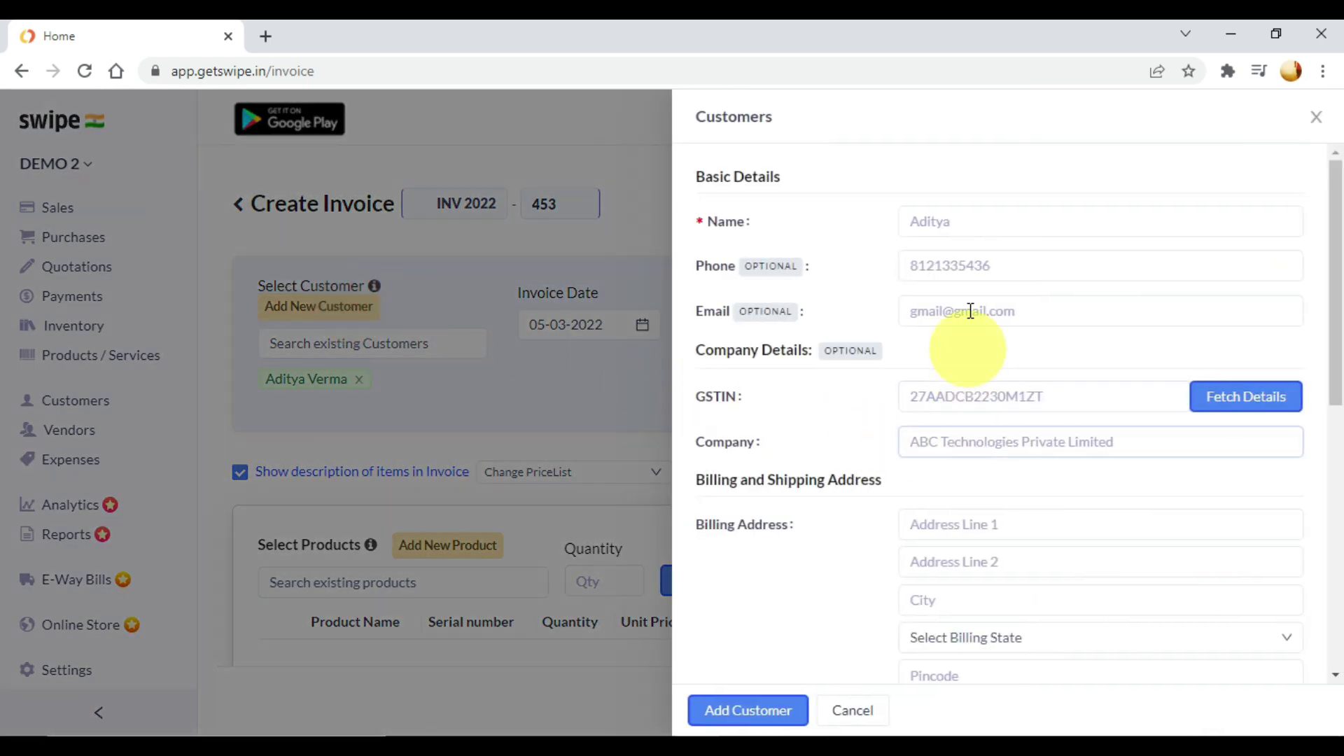
pyautogui.click(970, 221)
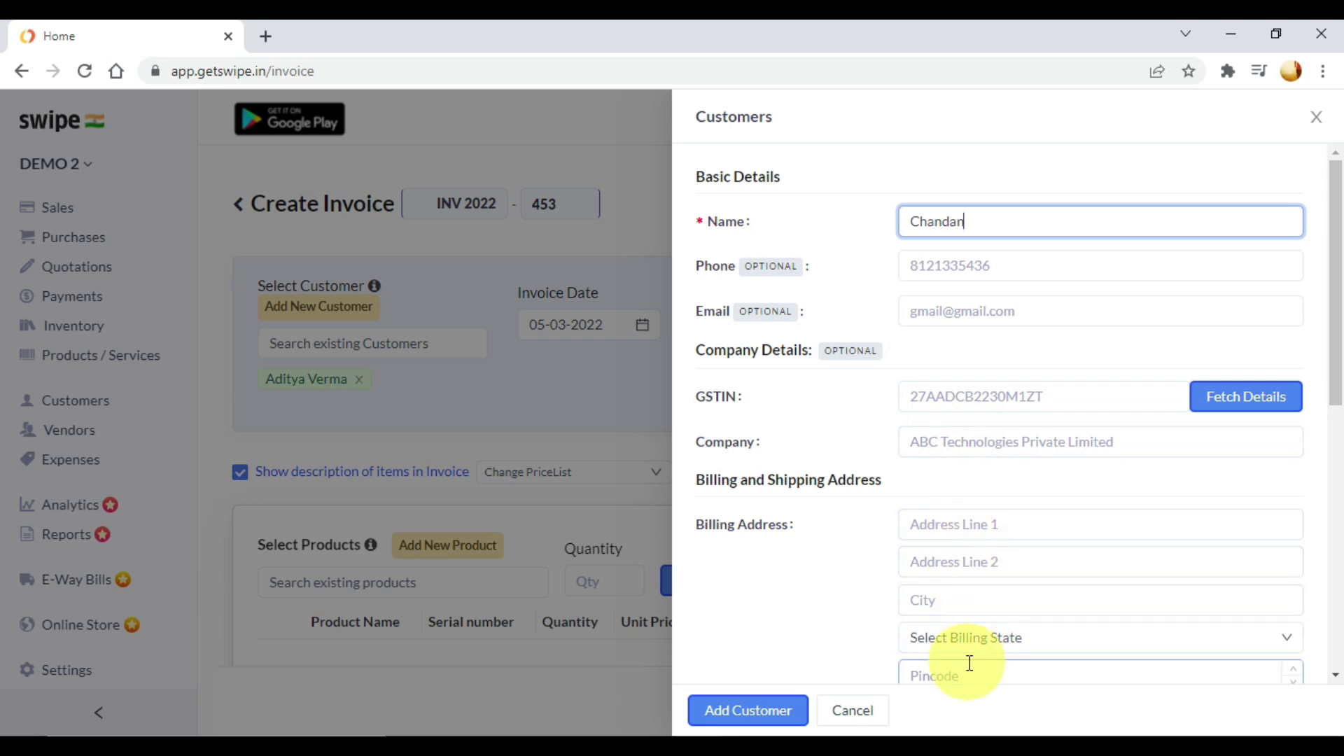
pyautogui.scroll(-8, 947, 421)
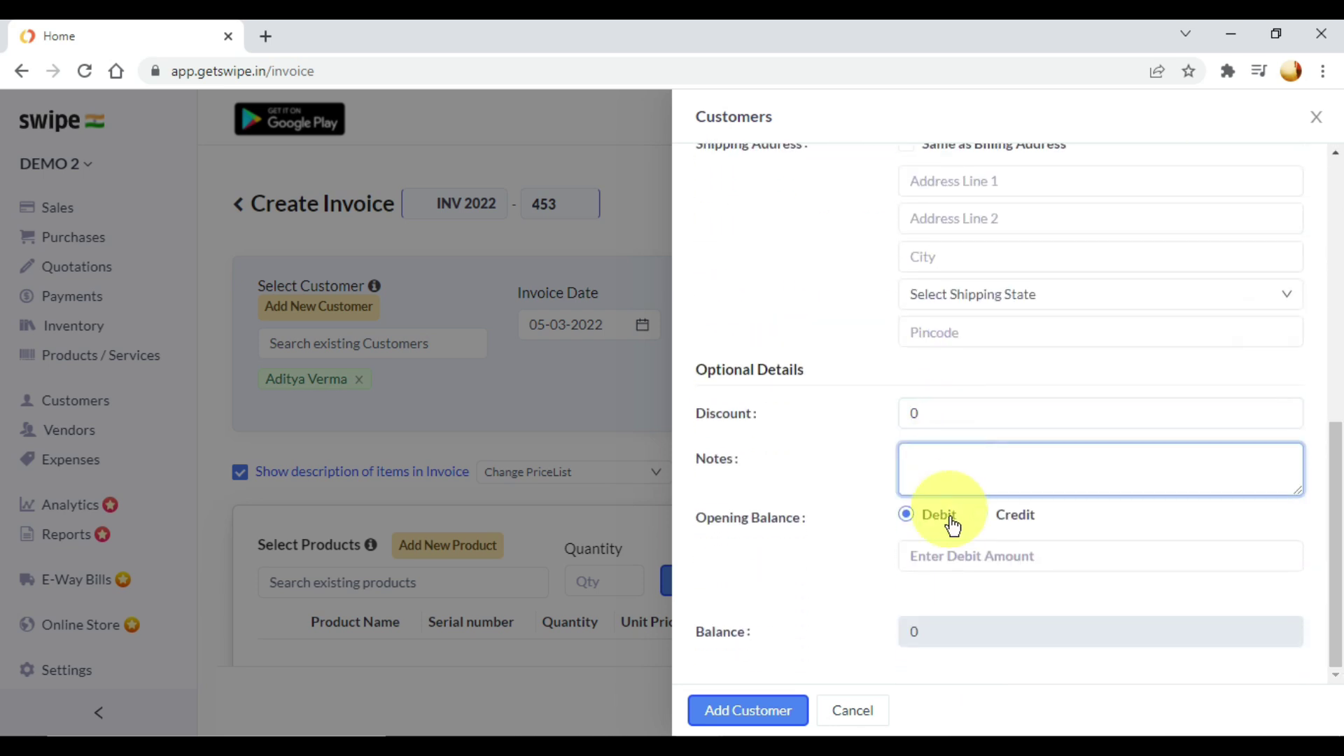
pyautogui.scroll(8, 946, 528)
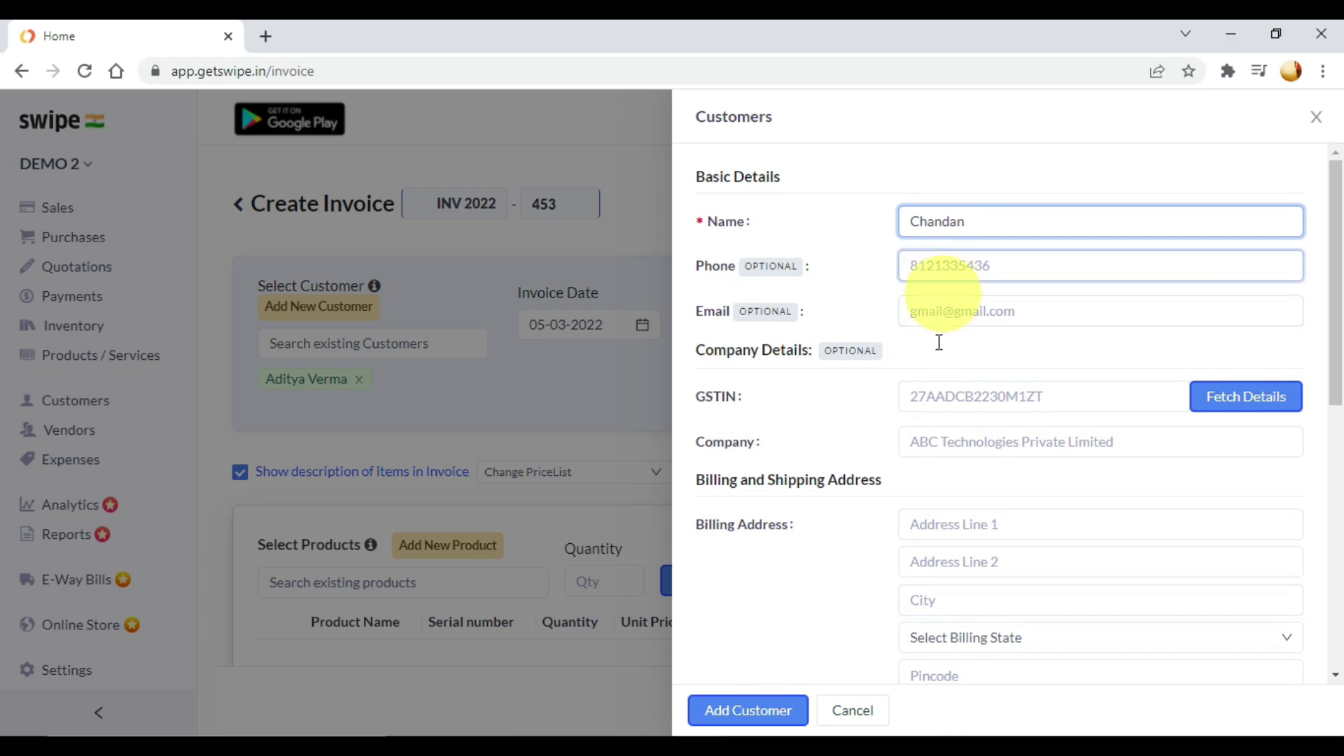
pyautogui.click(733, 710)
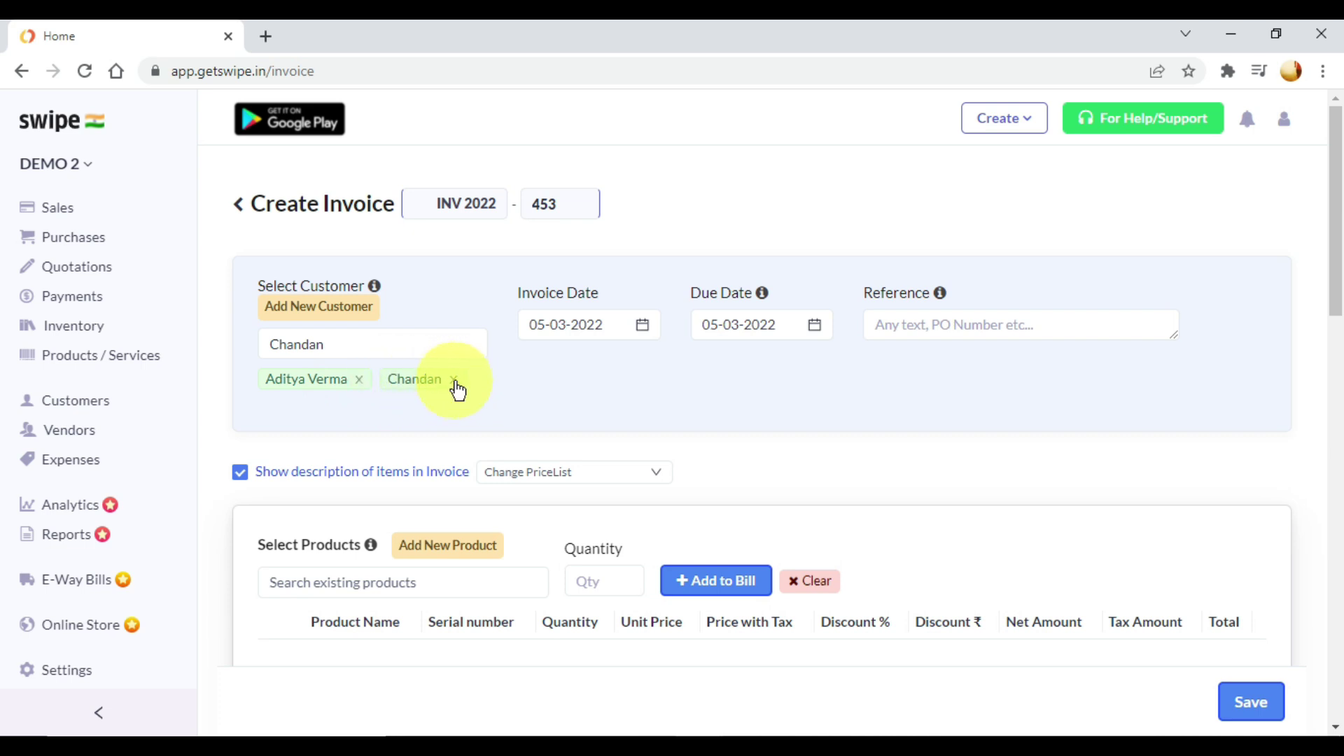
pyautogui.click(454, 380)
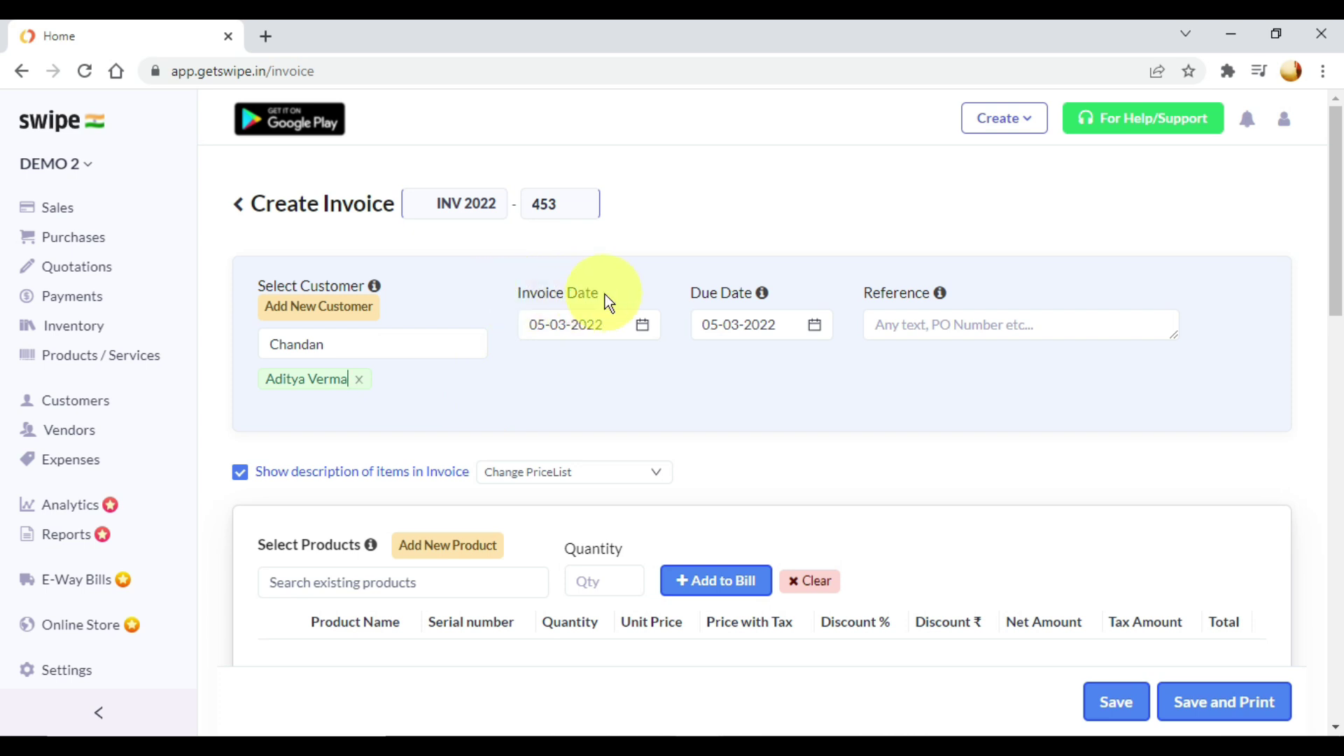
# Change the invoice date to 02-03-2022 and set it back to 05-03-2022
pyautogui.click(642, 329)
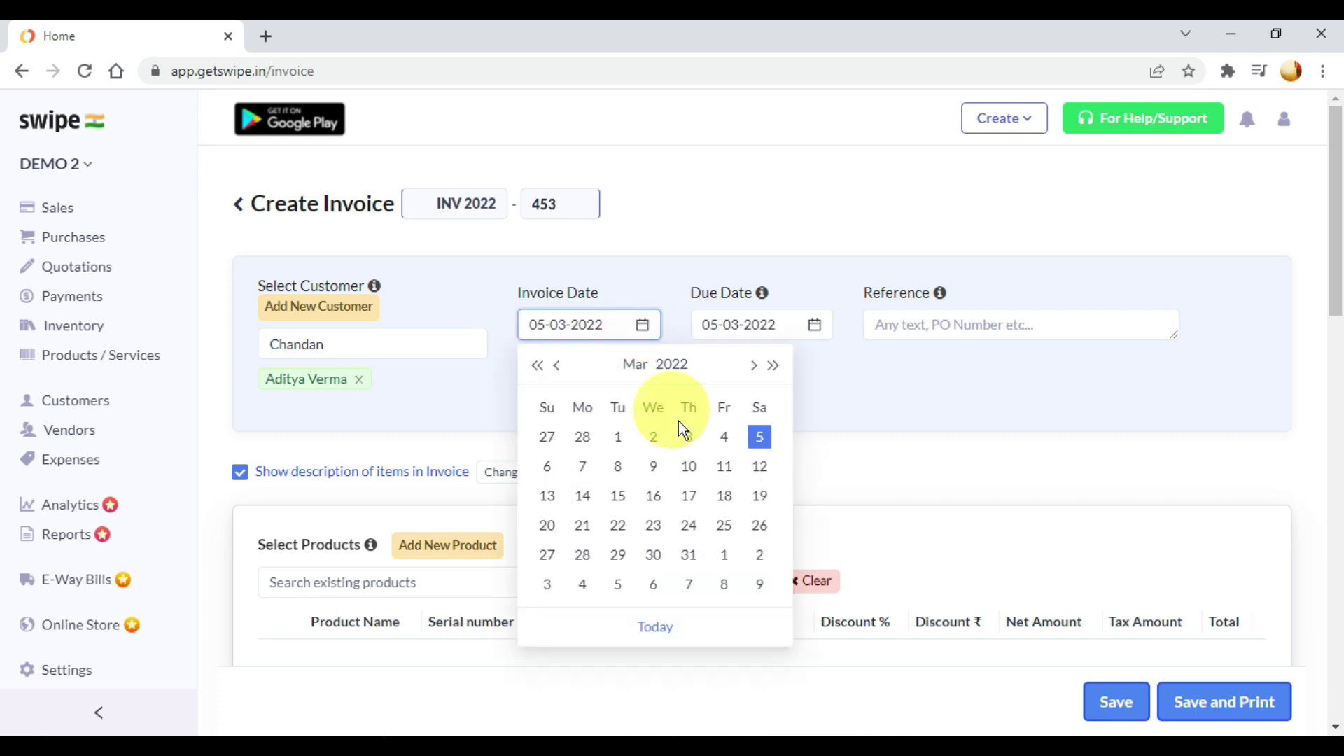
pyautogui.click(655, 439)
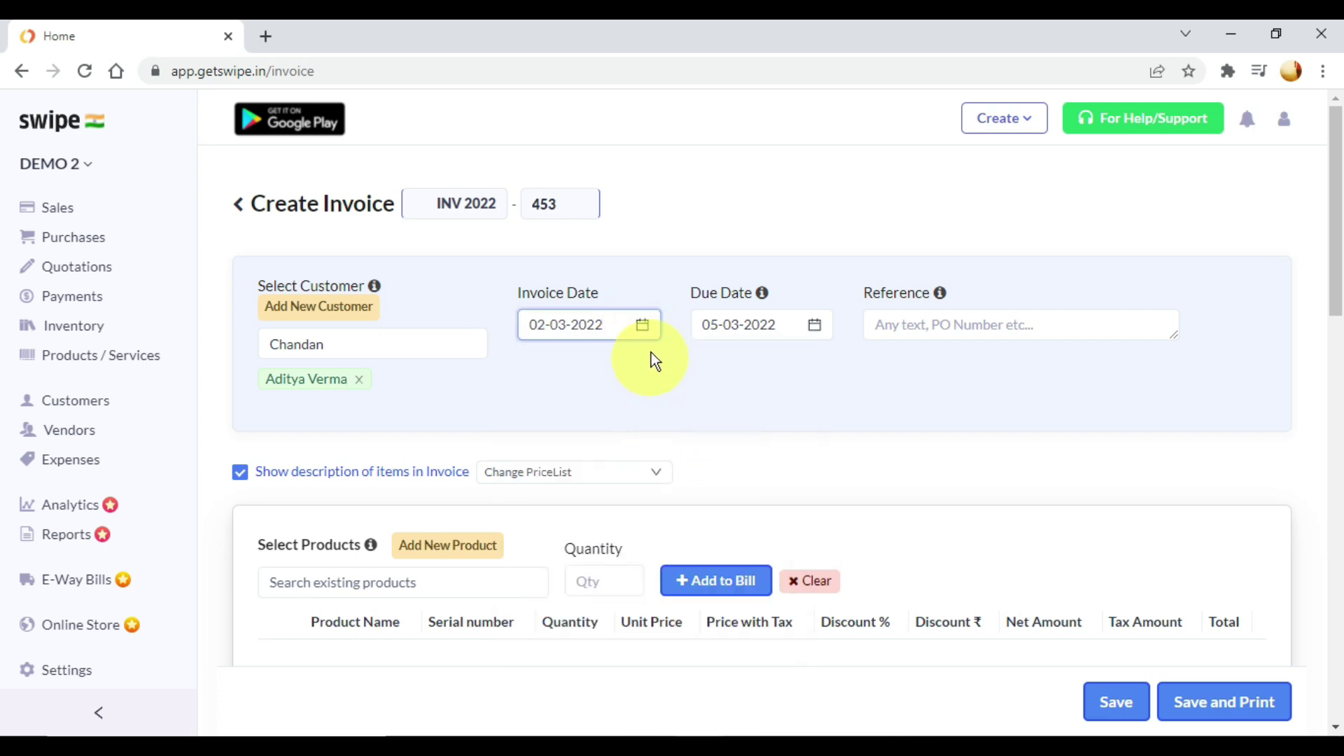
pyautogui.click(644, 325)
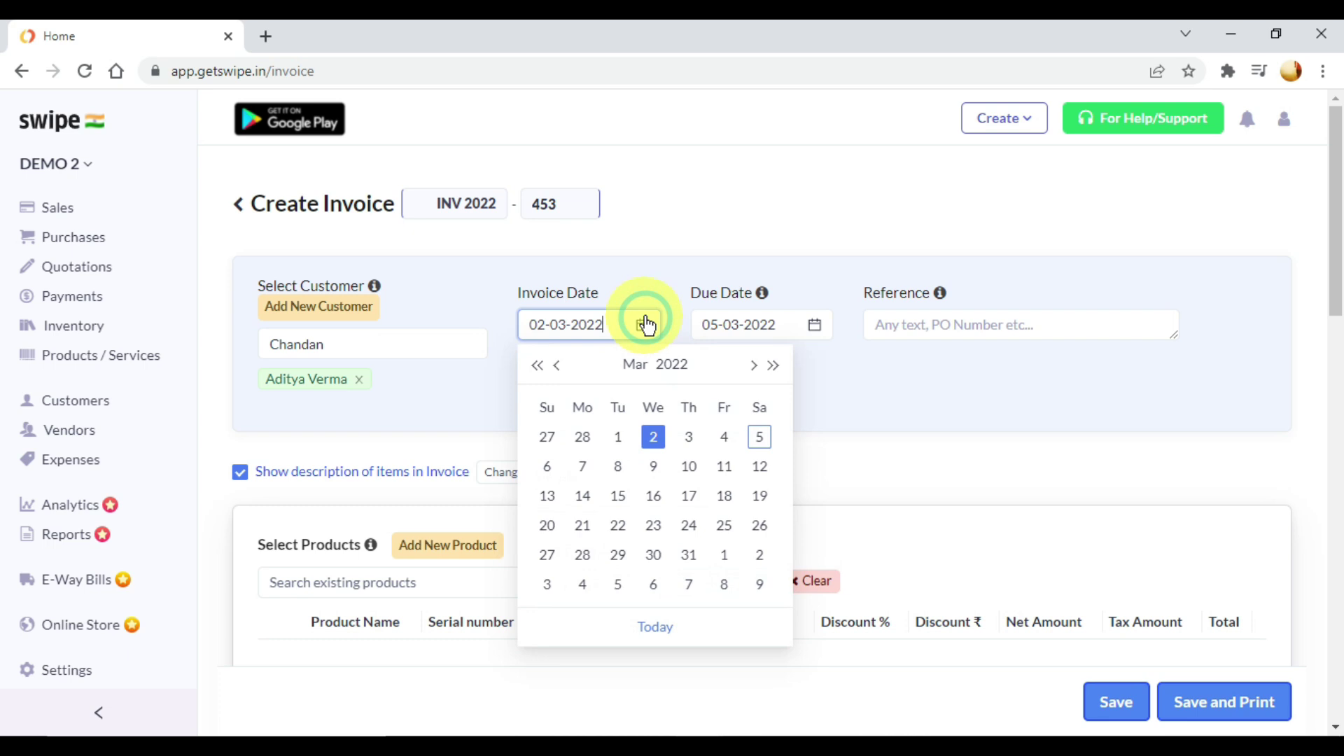
pyautogui.click(759, 434)
pyautogui.click(783, 398)
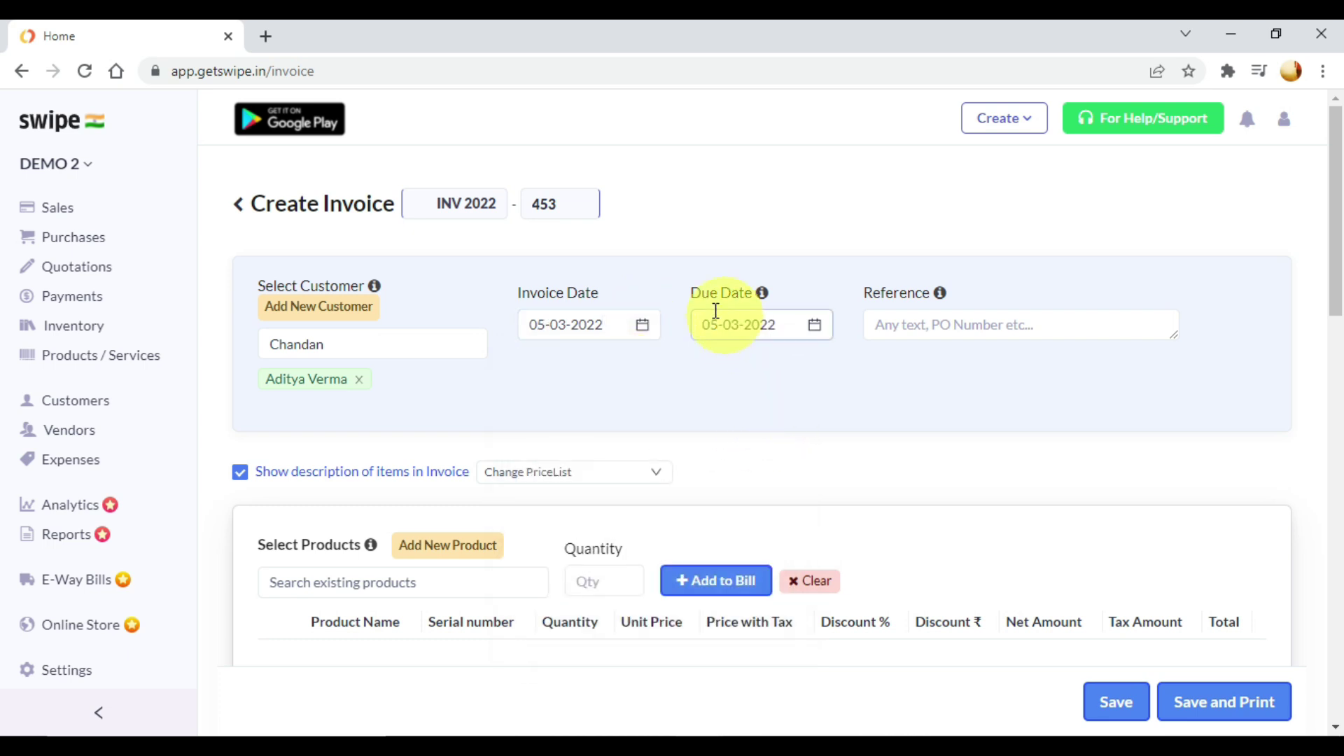
pyautogui.click(814, 327)
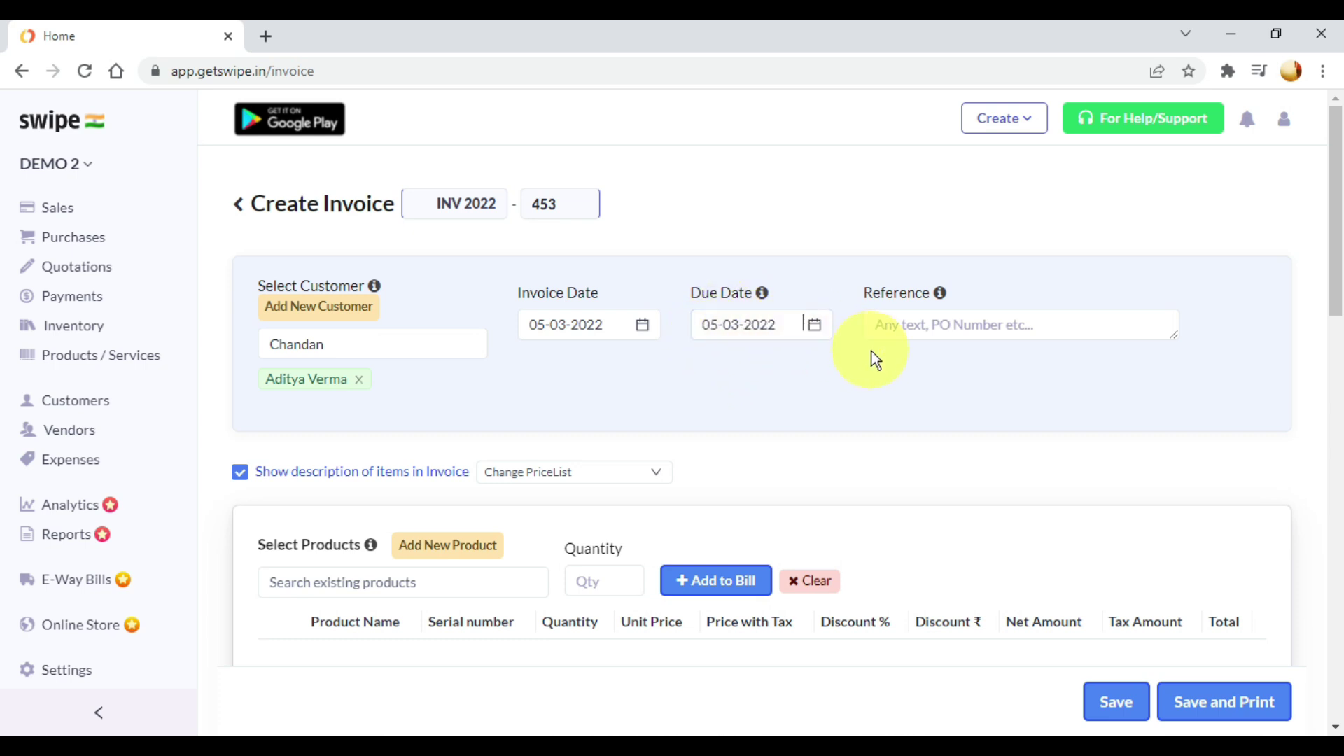
pyautogui.click(973, 323)
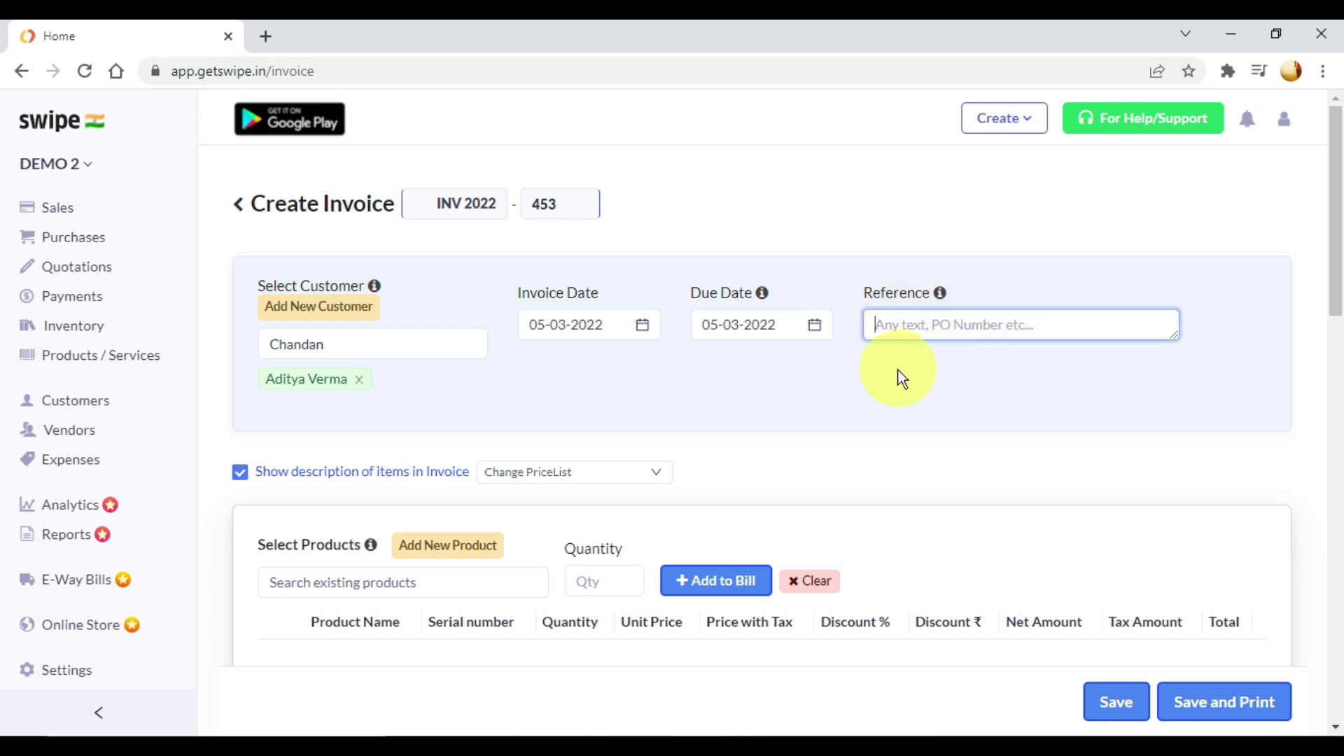
pyautogui.click(929, 327)
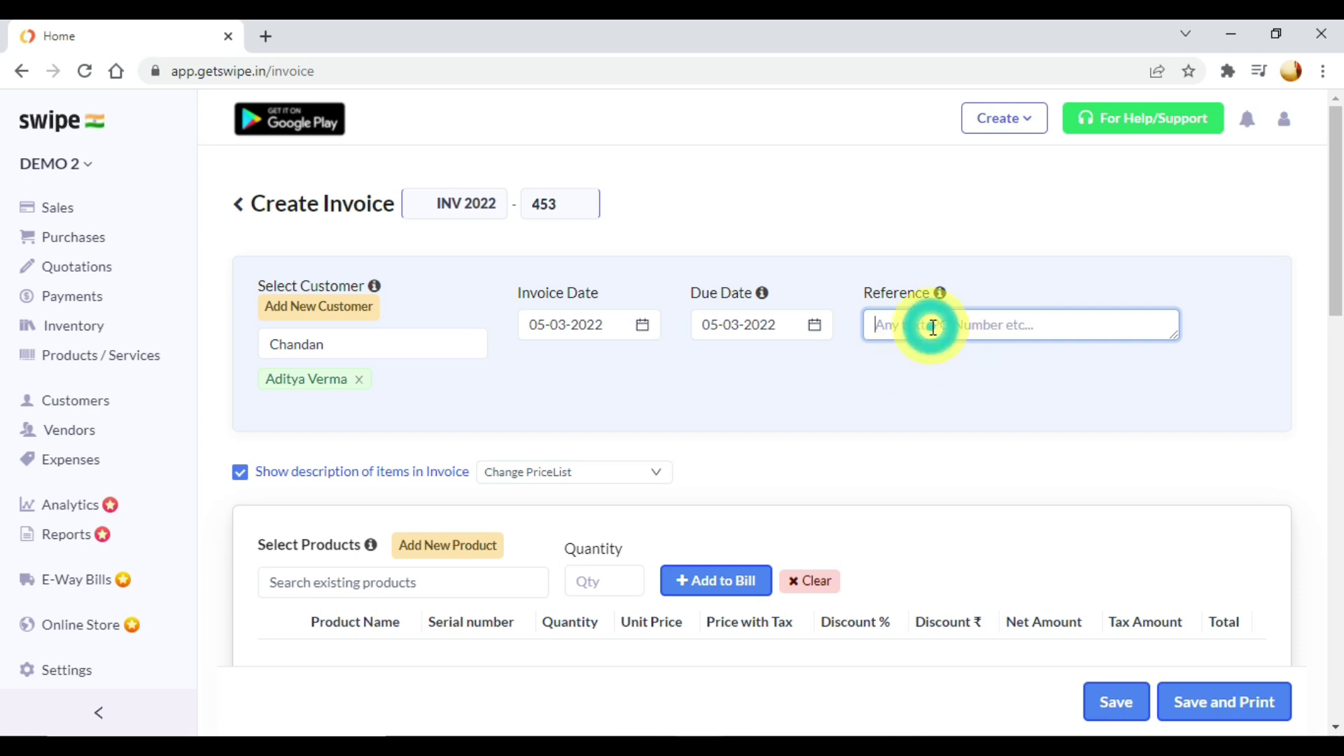
pyautogui.click(901, 325)
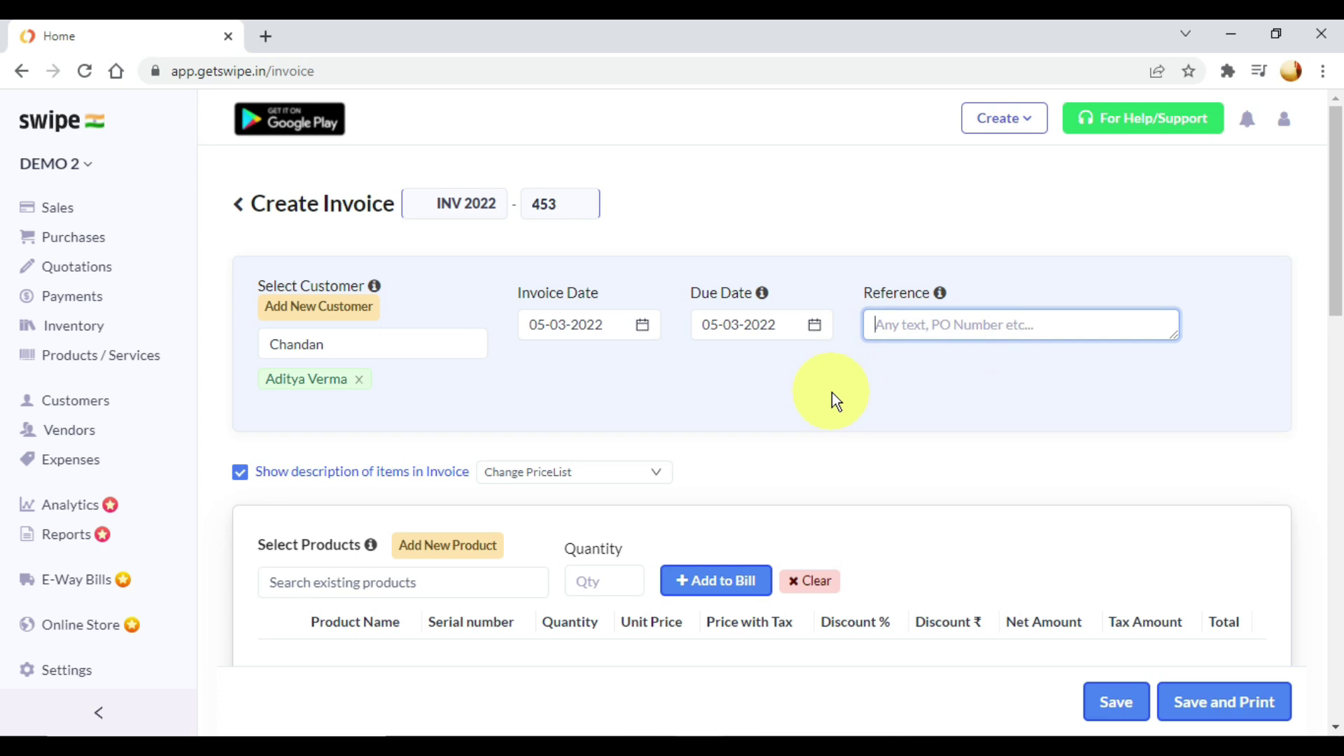
# Find the existing product Fresh Pineapple, 1 pc and add it to the bill with a quantity of 100
pyautogui.scroll(-4, 832, 392)
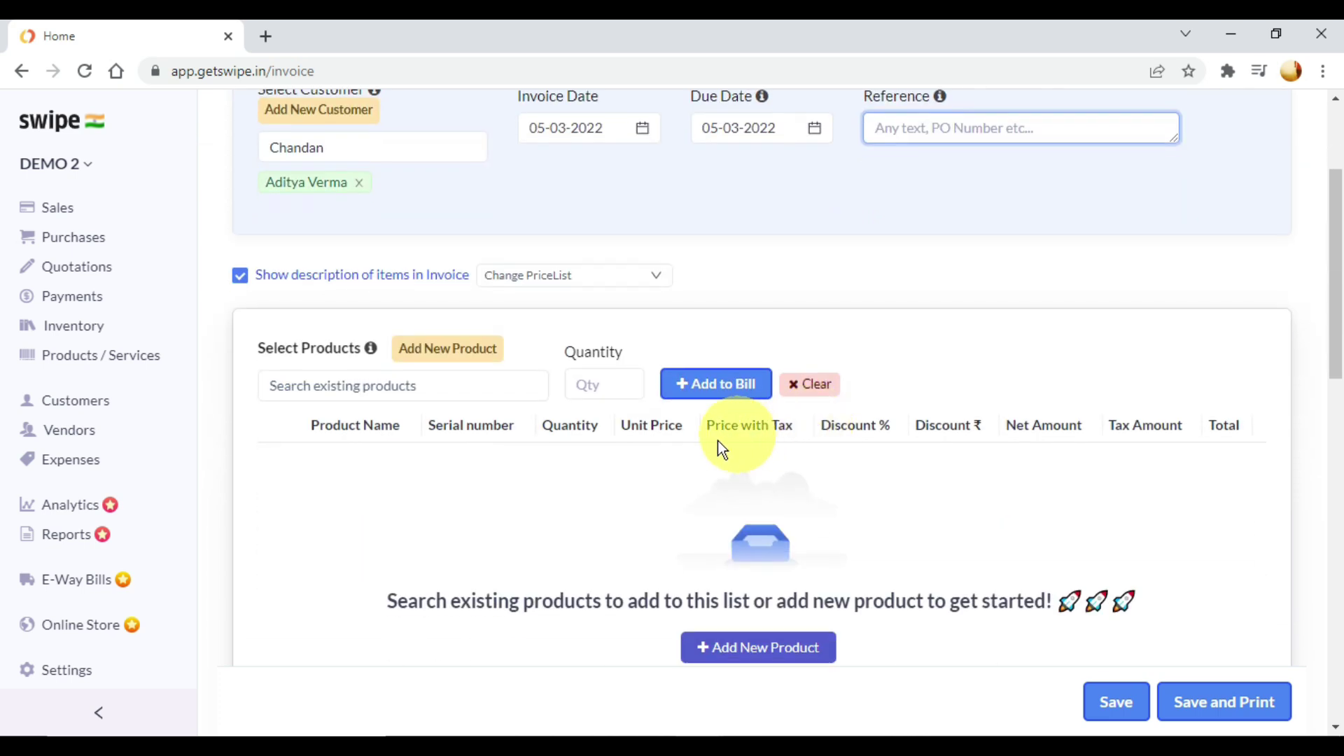
pyautogui.click(337, 285)
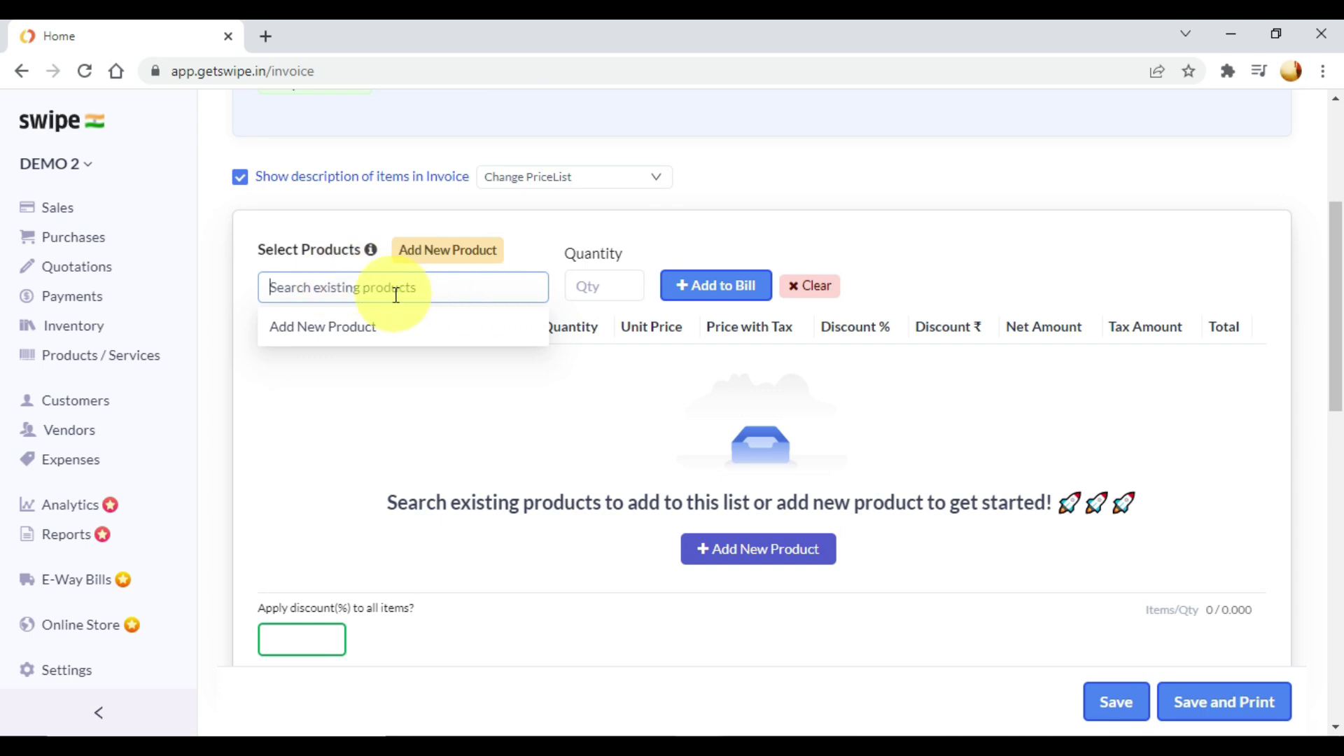
pyautogui.write('ap')
pyautogui.write('pl')
pyautogui.press('BackSpace')
pyautogui.write('ple')
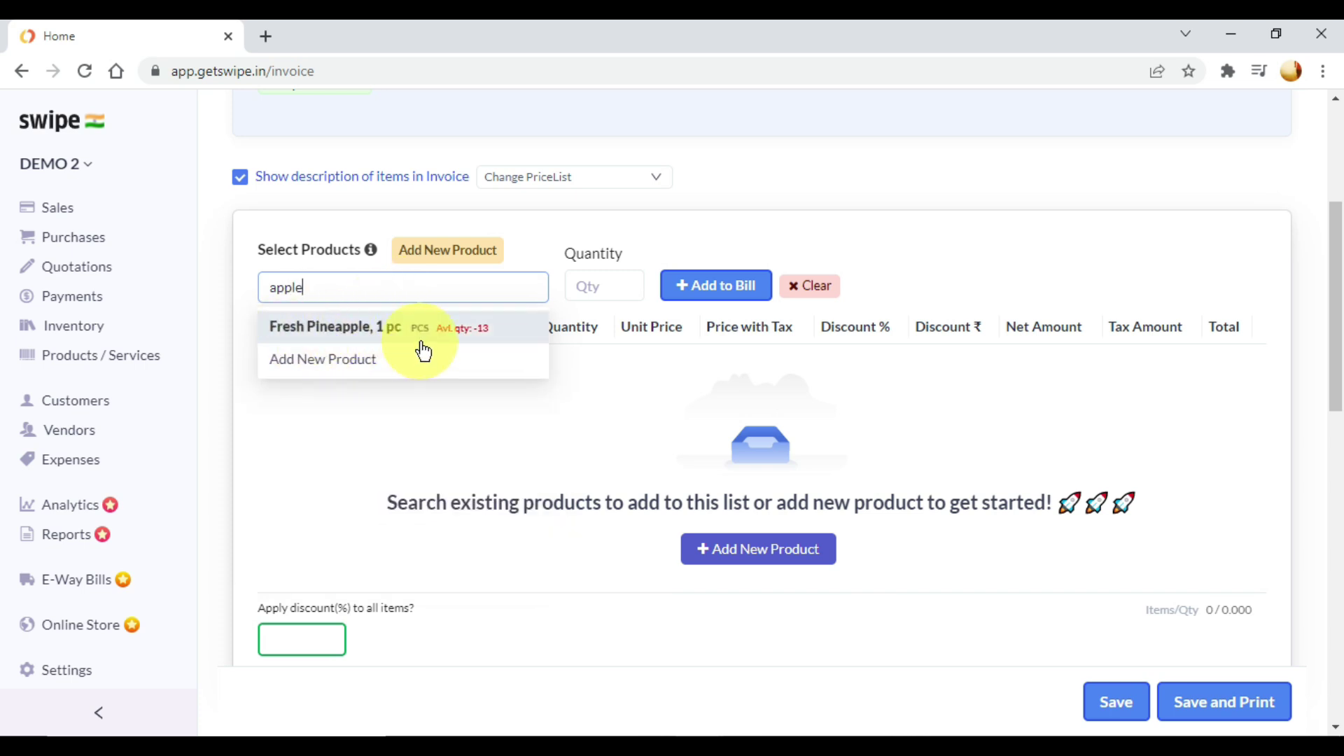
pyautogui.click(368, 335)
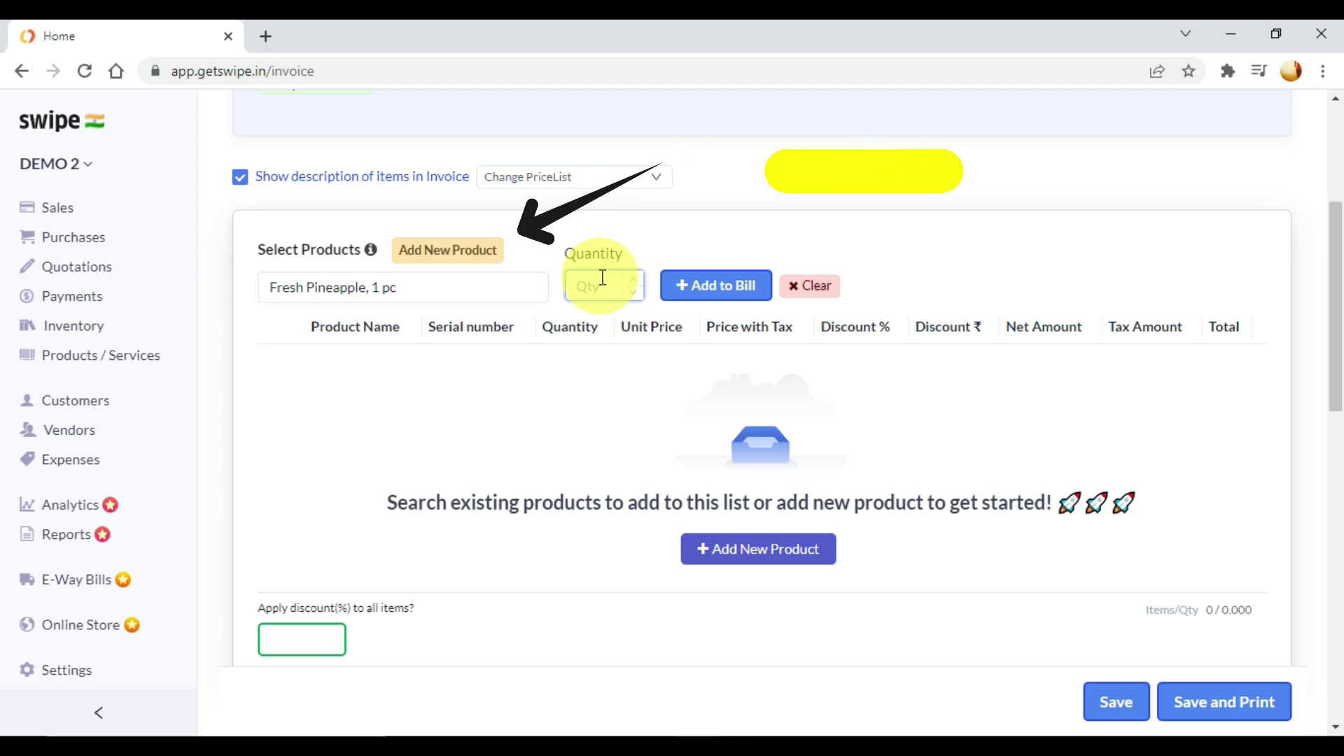
pyautogui.write('100')
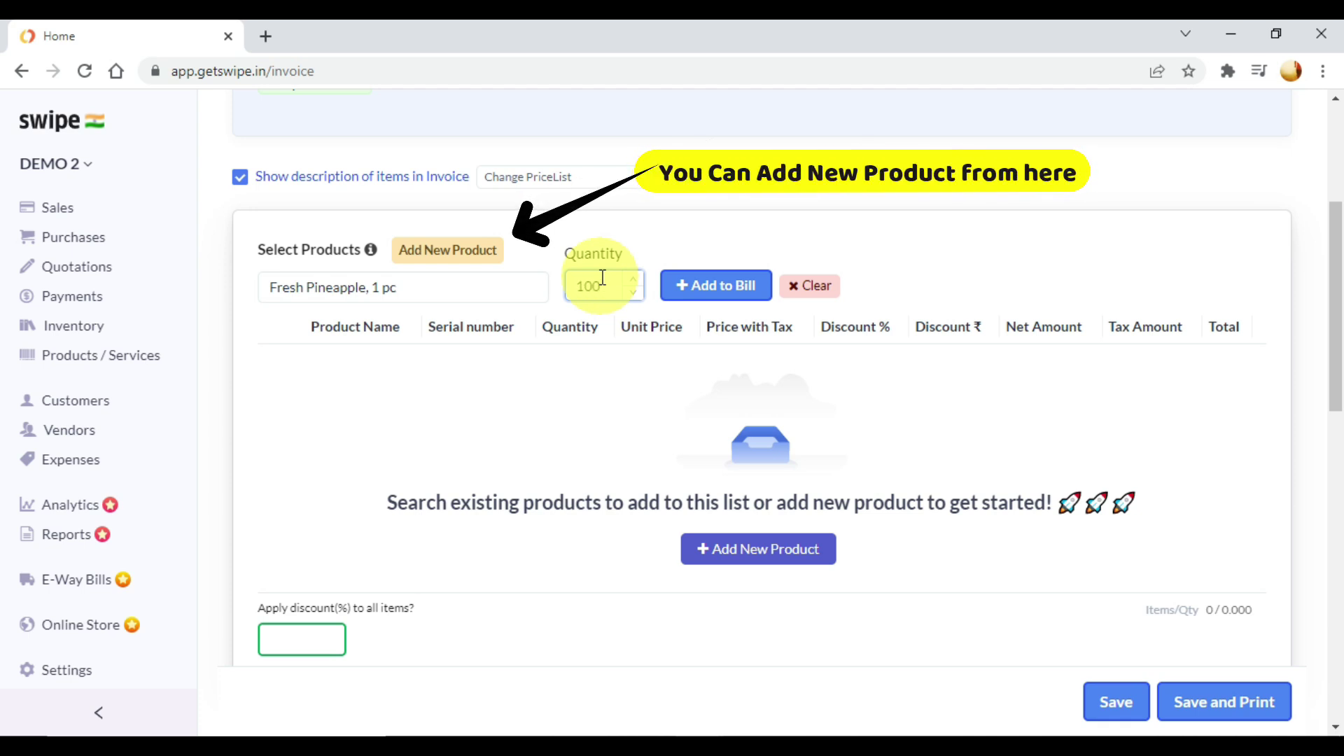
pyautogui.click(721, 297)
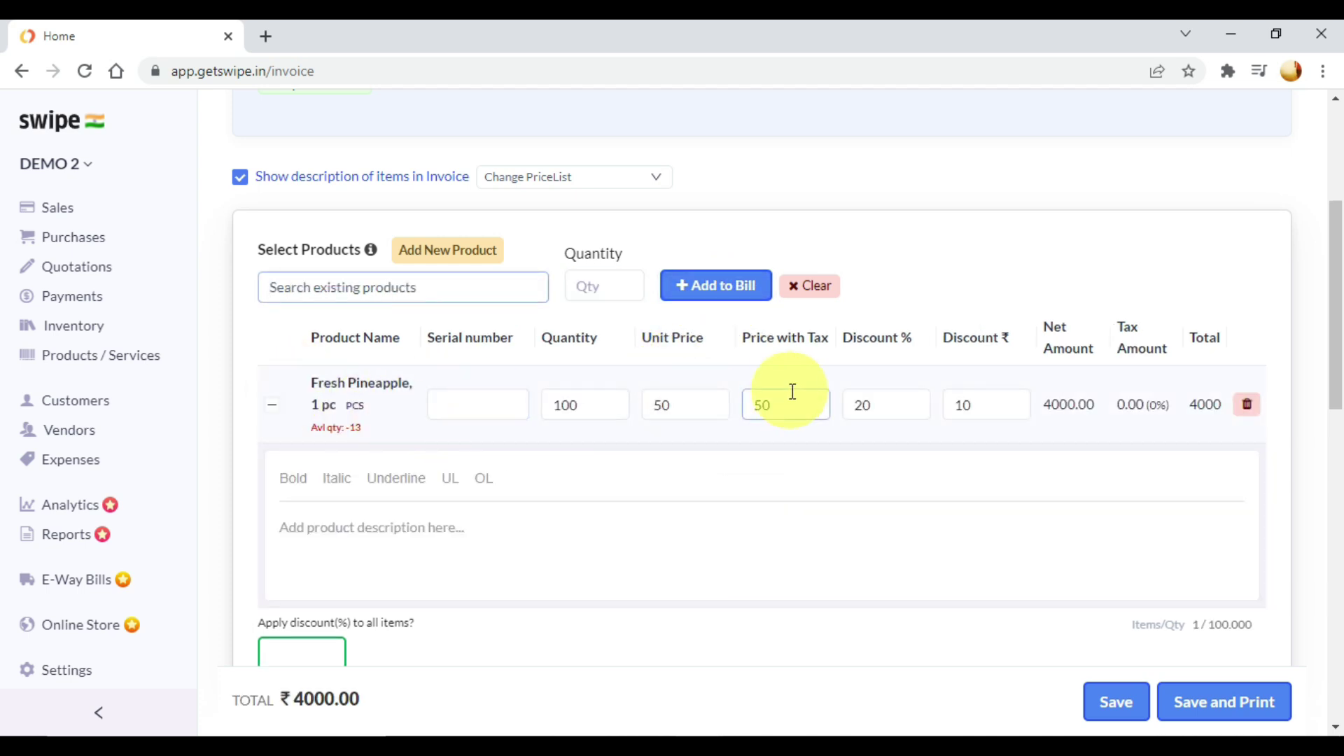
# Search the existing products for "fresh" and add Fresh Orange to the bill with a quantity of 10
pyautogui.click(399, 287)
pyautogui.write('fresh')
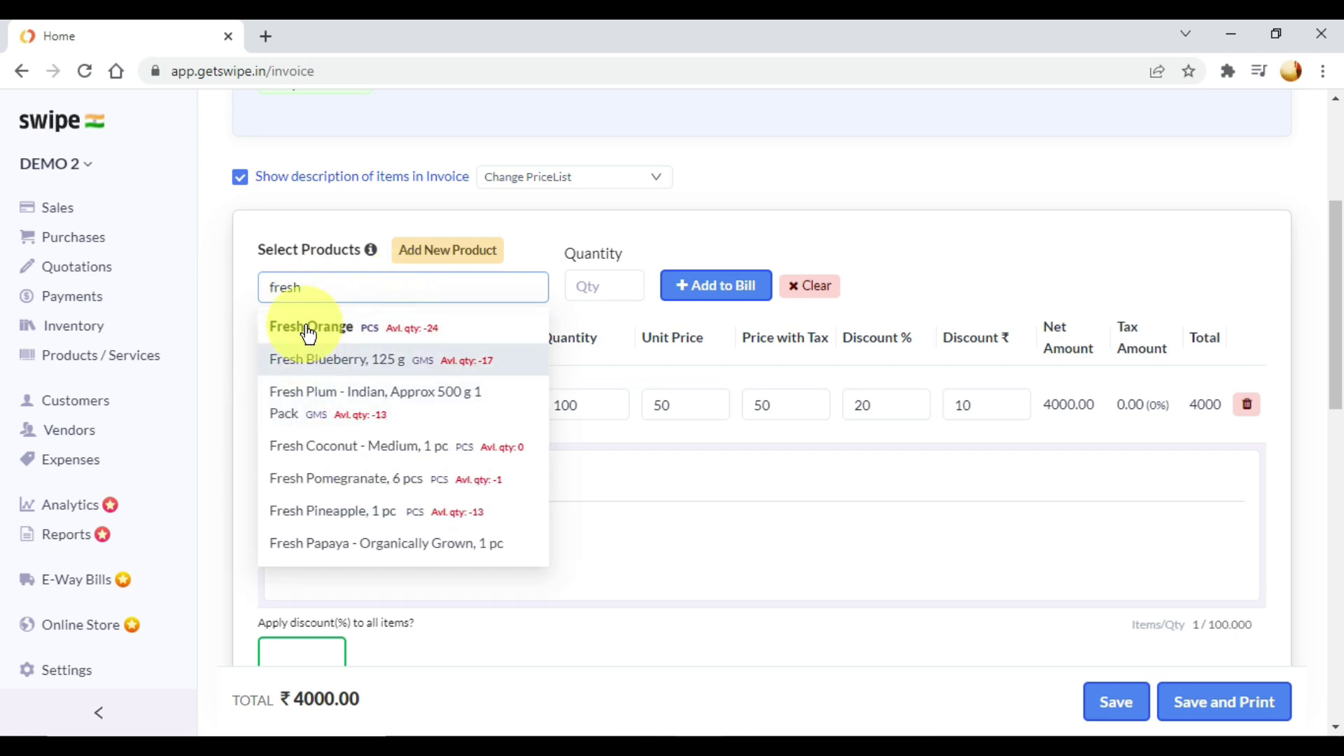
pyautogui.click(313, 329)
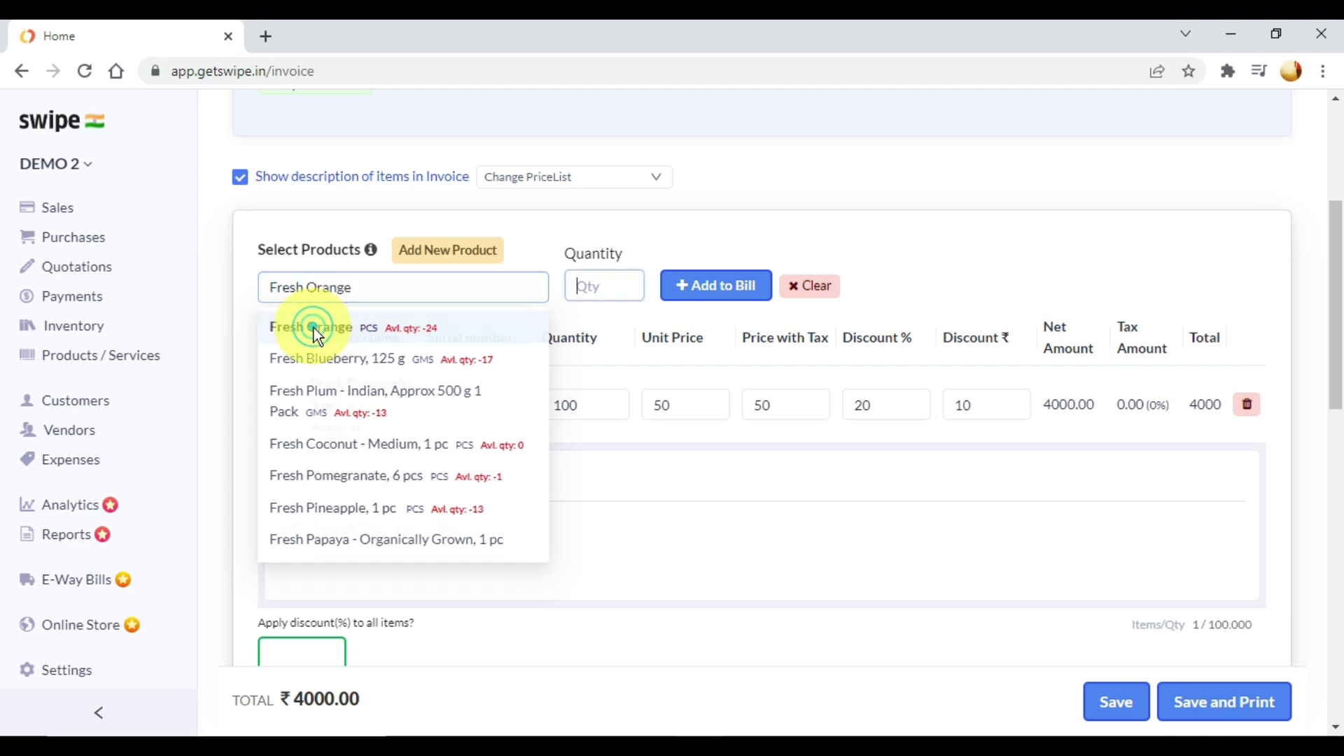
pyautogui.click(607, 286)
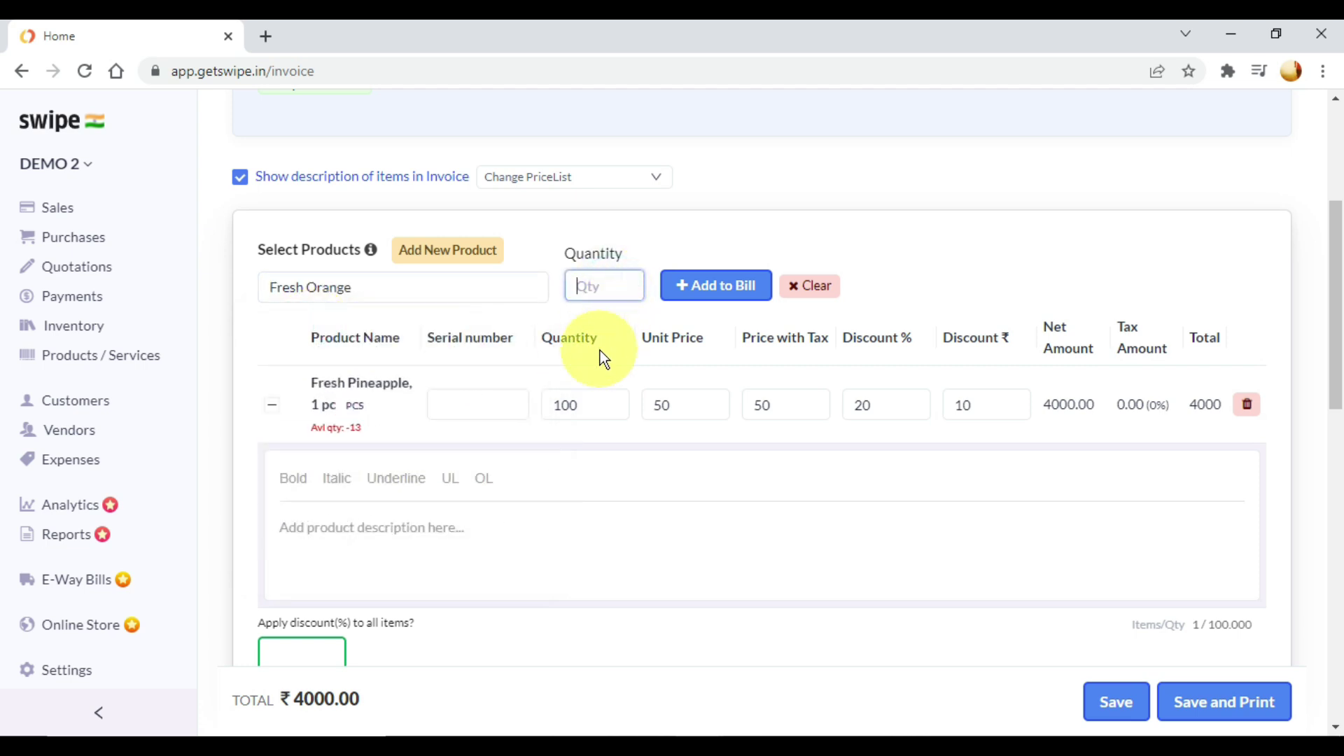
pyautogui.write('10')
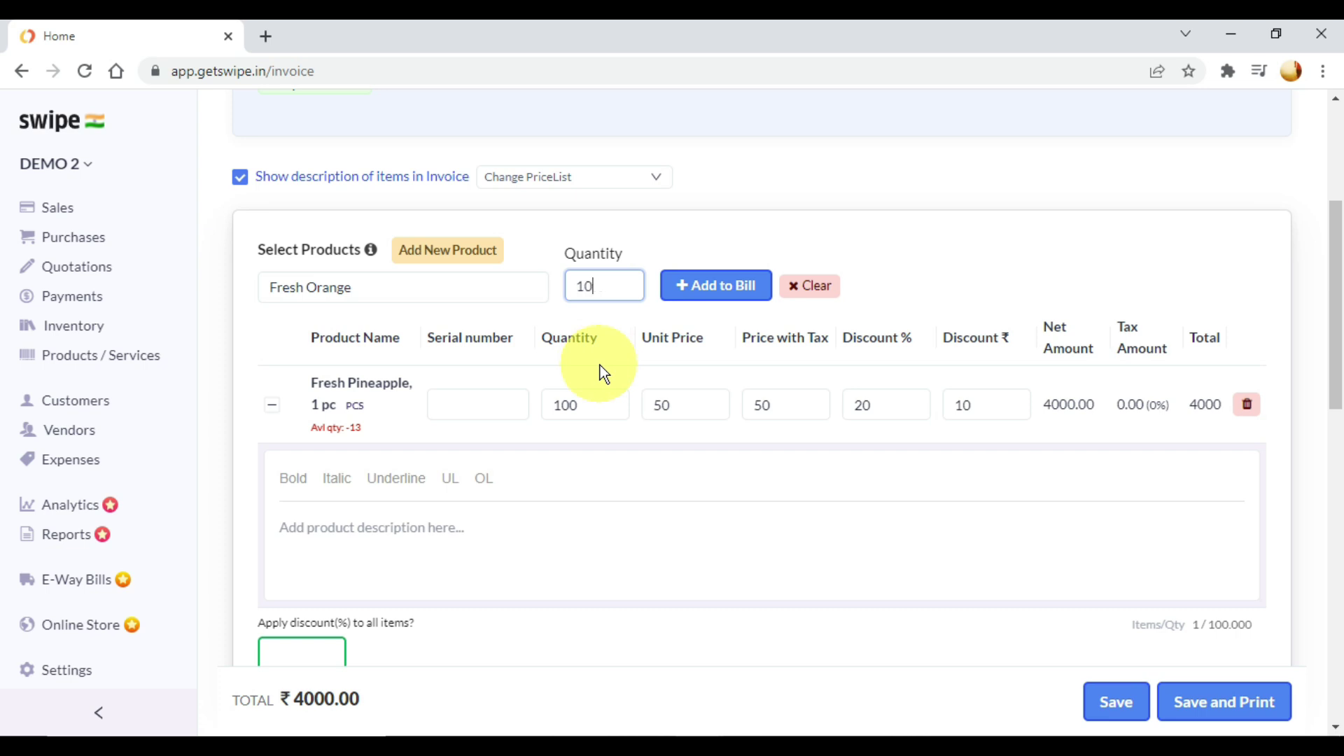
pyautogui.click(718, 287)
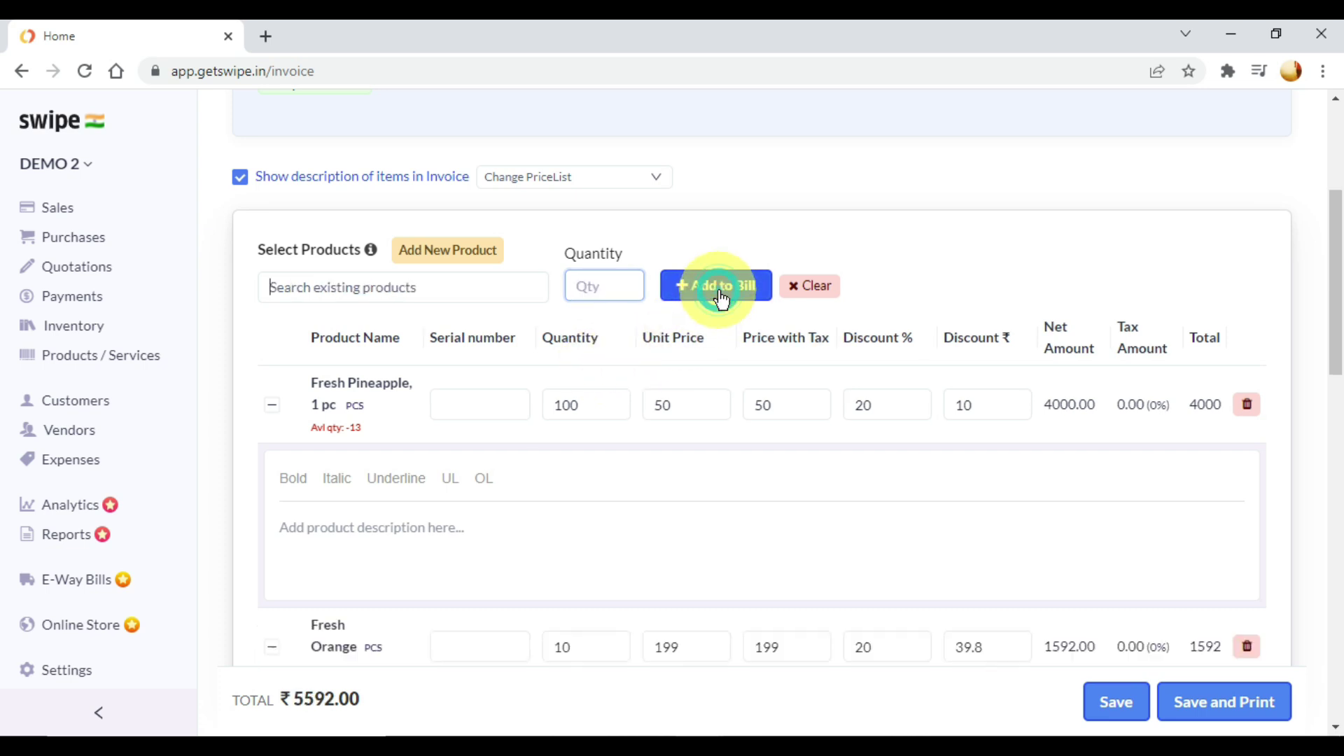
# Set the discount percentage to 0 for both the Fresh Pineapple and Fresh Orange lines
pyautogui.click(481, 412)
pyautogui.scroll(-1, 480, 414)
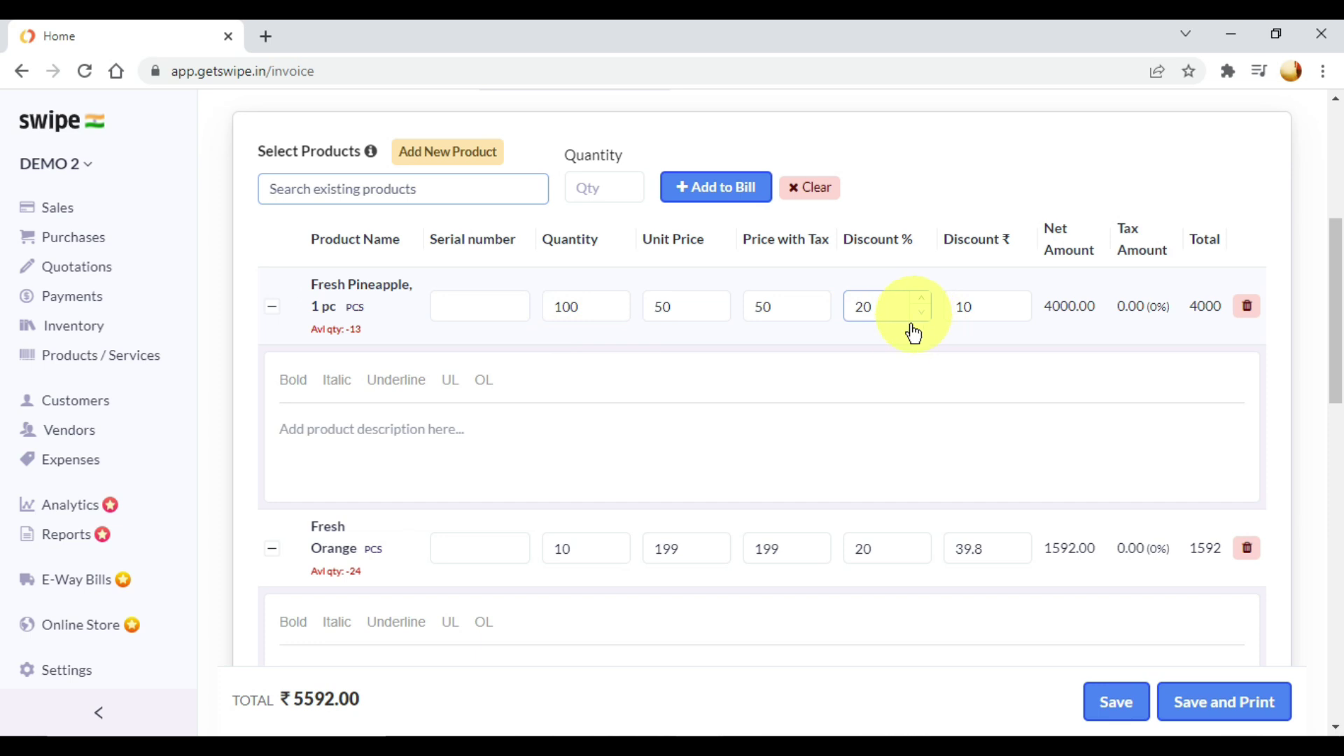
pyautogui.scroll(-1, 886, 364)
pyautogui.moveTo(898, 211); pyautogui.dragTo(840, 212)
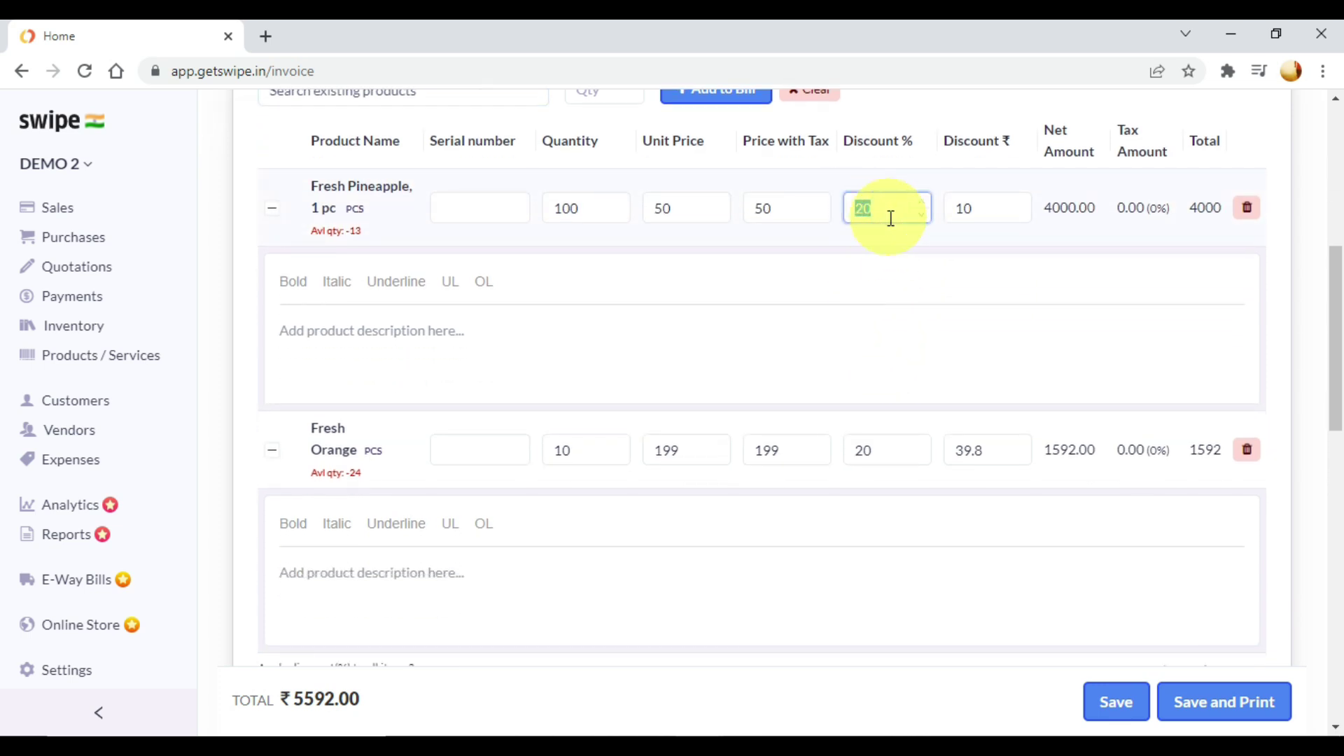
pyautogui.write('0')
pyautogui.moveTo(891, 452); pyautogui.dragTo(804, 450)
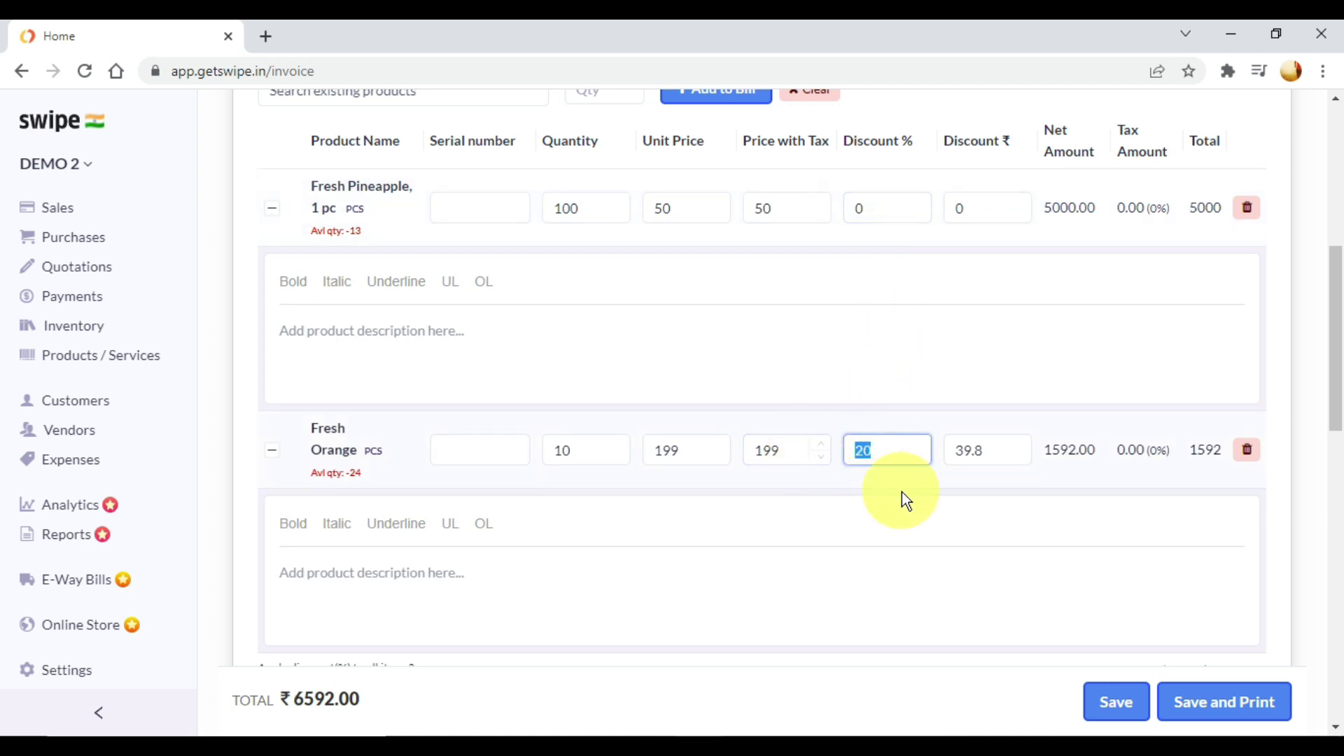
pyautogui.write('0')
# Apply a 10% discount to all items on the invoice
pyautogui.scroll(-2, 774, 487)
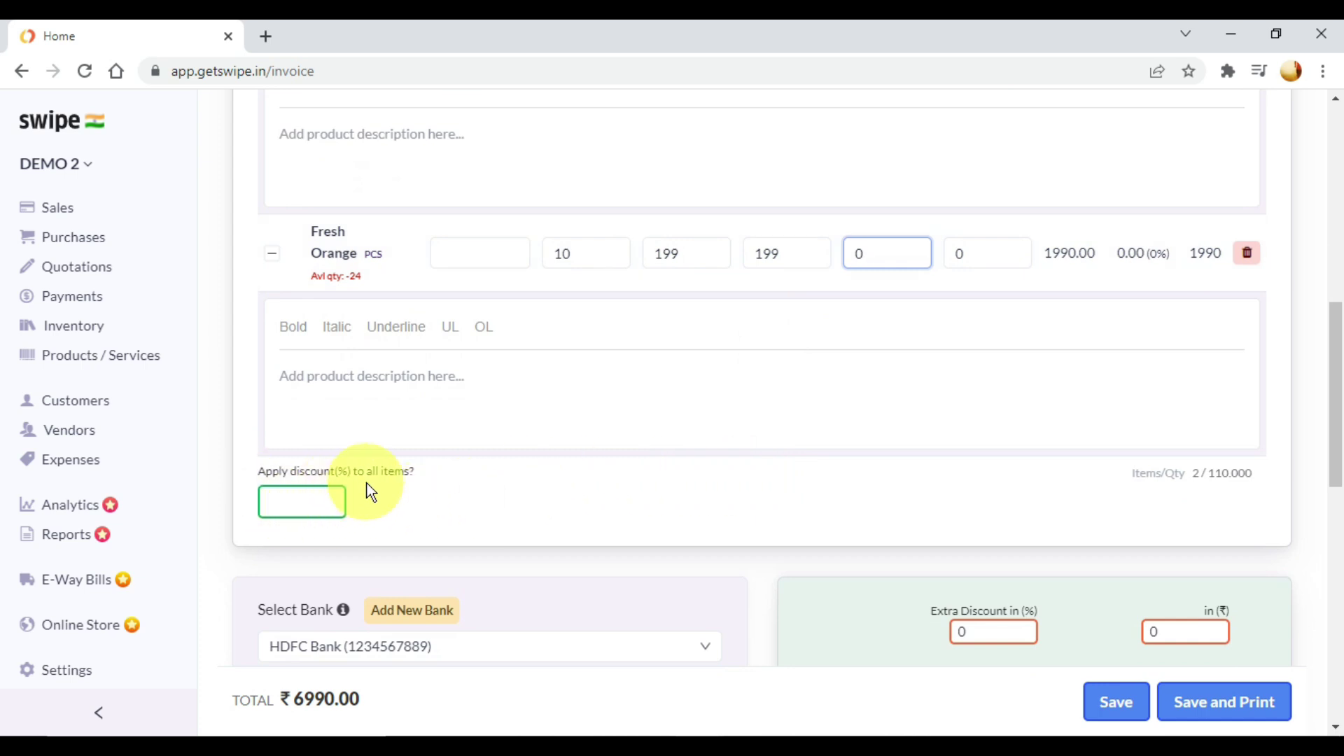
pyautogui.scroll(3, 532, 332)
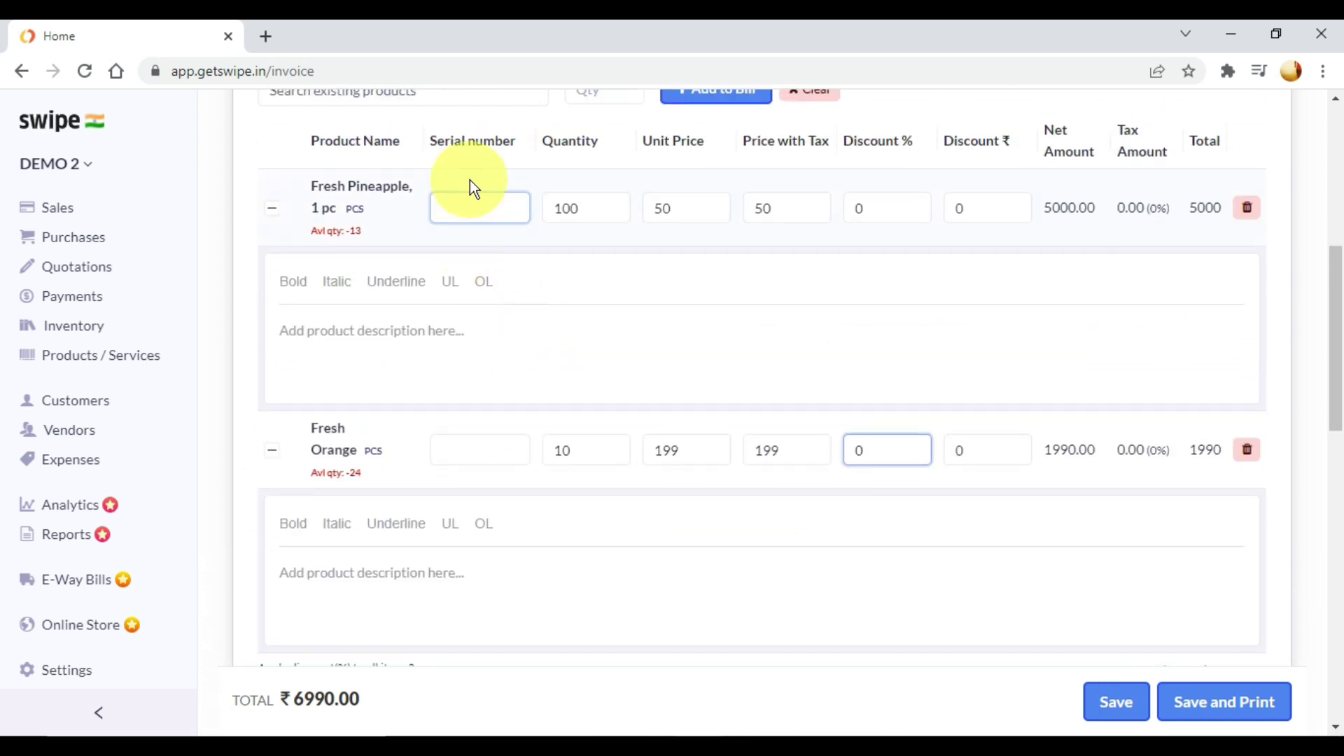
pyautogui.scroll(-1, 450, 441)
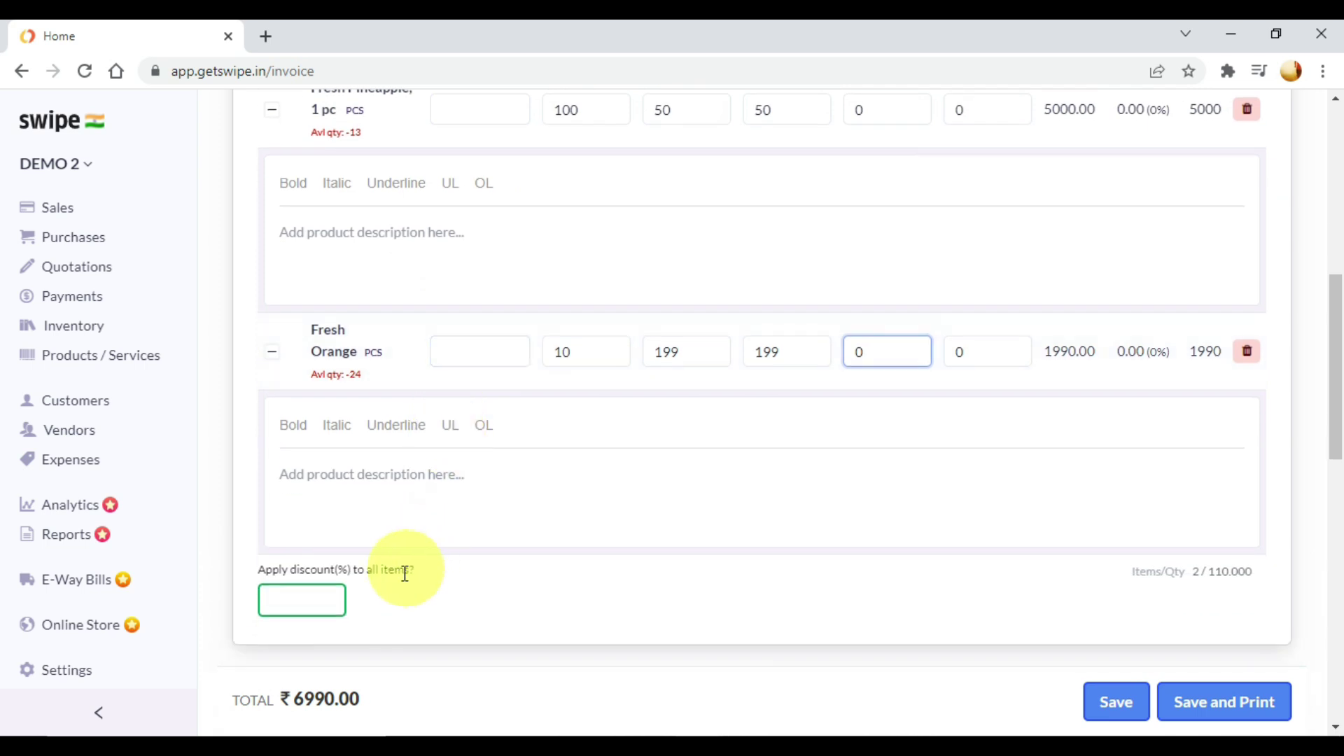
pyautogui.click(305, 599)
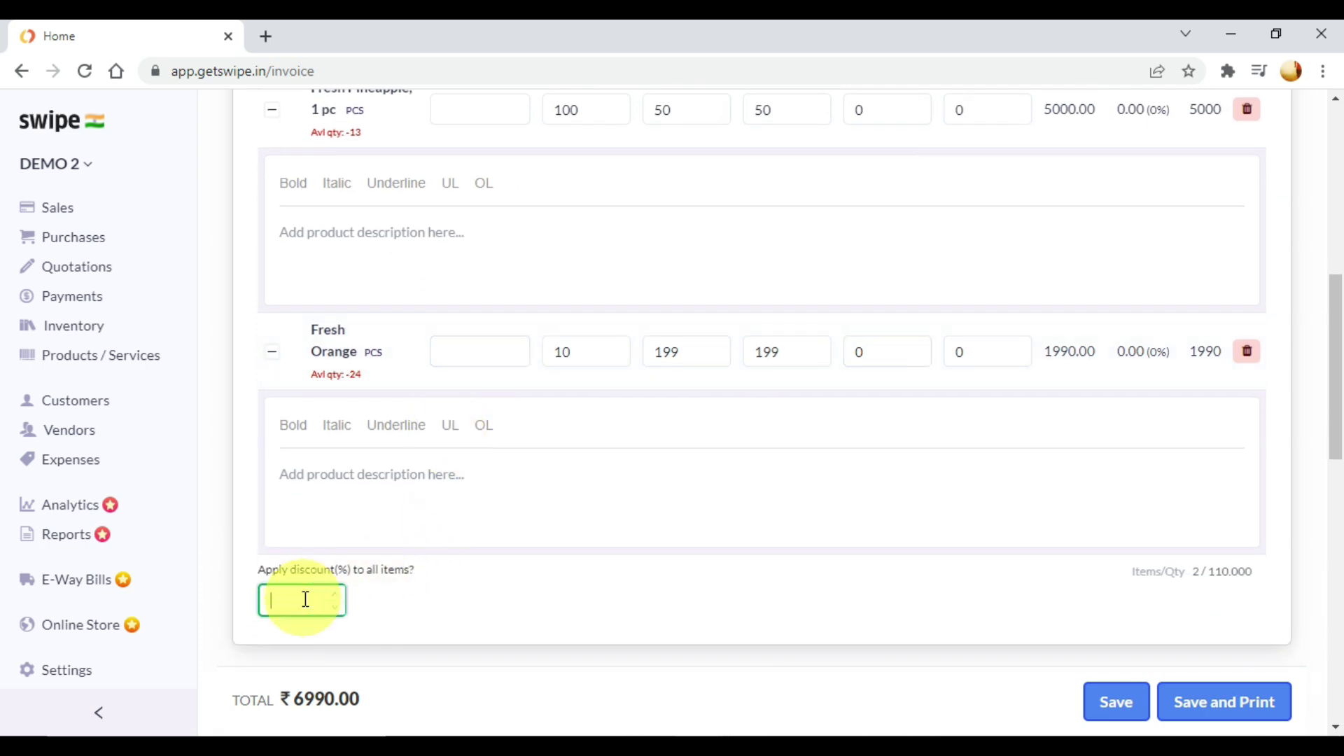
pyautogui.write('10')
pyautogui.scroll(2, 703, 426)
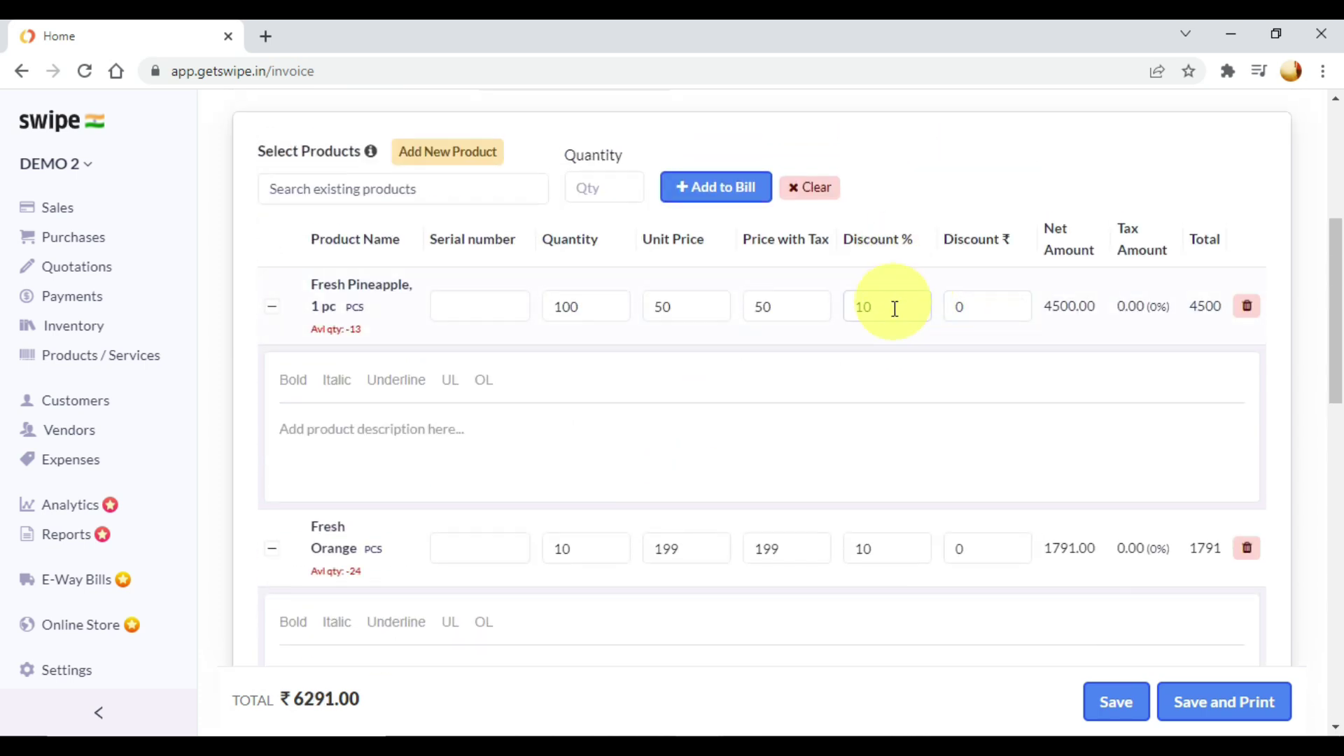
# Reset the discount applied to all items to 0%
pyautogui.scroll(-3, 875, 549)
pyautogui.doubleClick(308, 602)
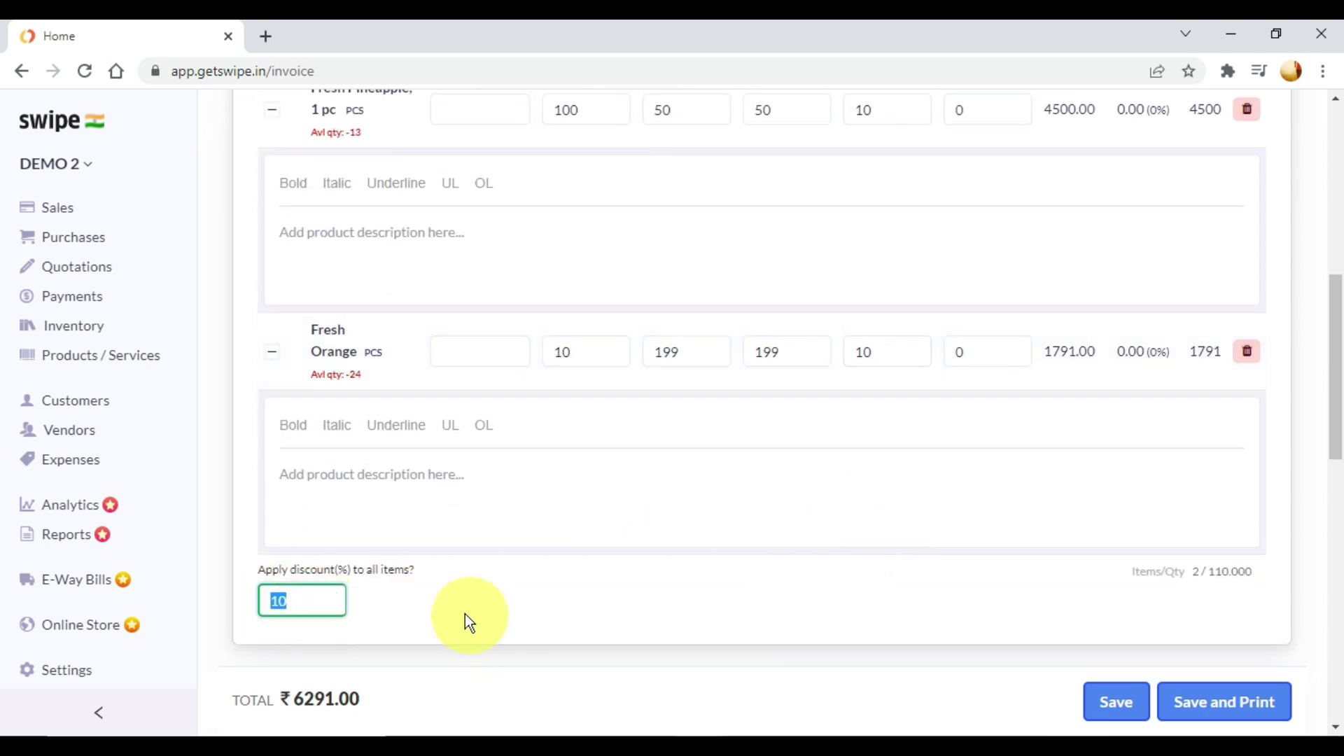
pyautogui.write('0')
pyautogui.scroll(2, 846, 426)
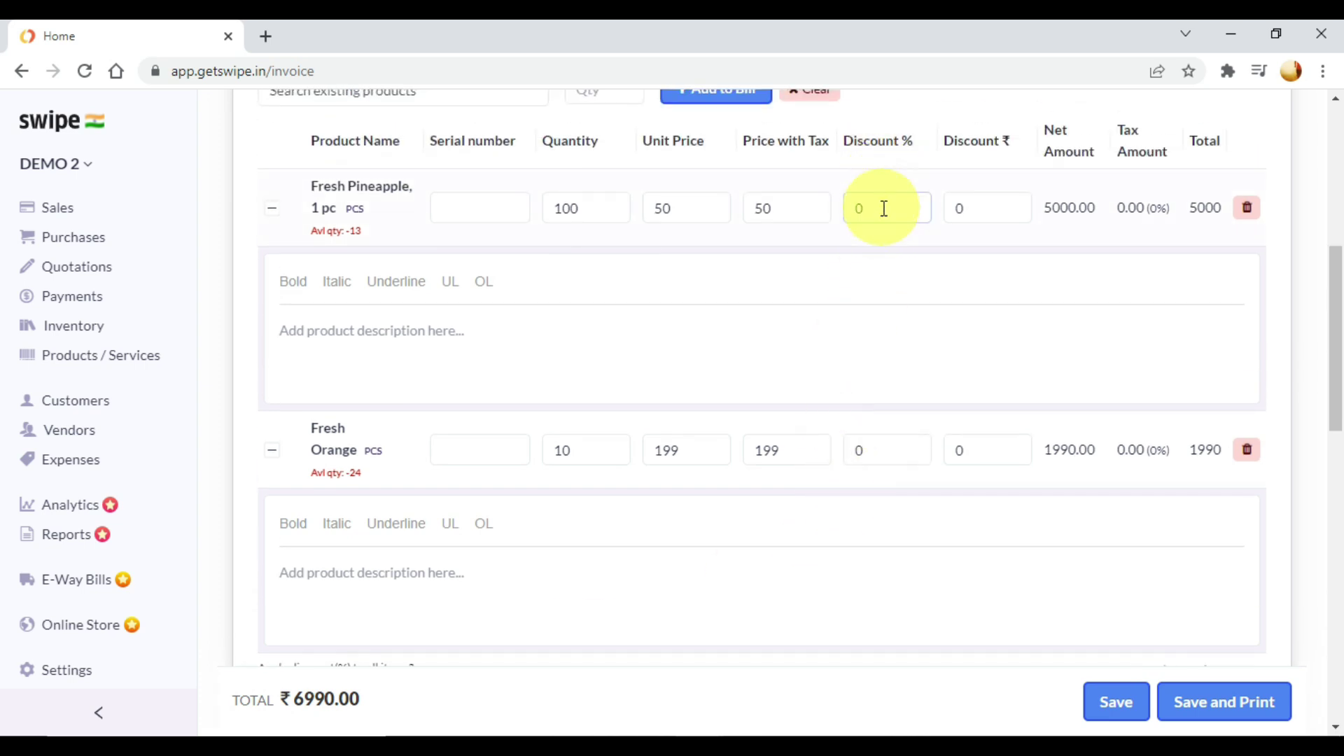
# Examine the invoice's bank options and its notes and terms and conditions fields
pyautogui.scroll(-3, 855, 456)
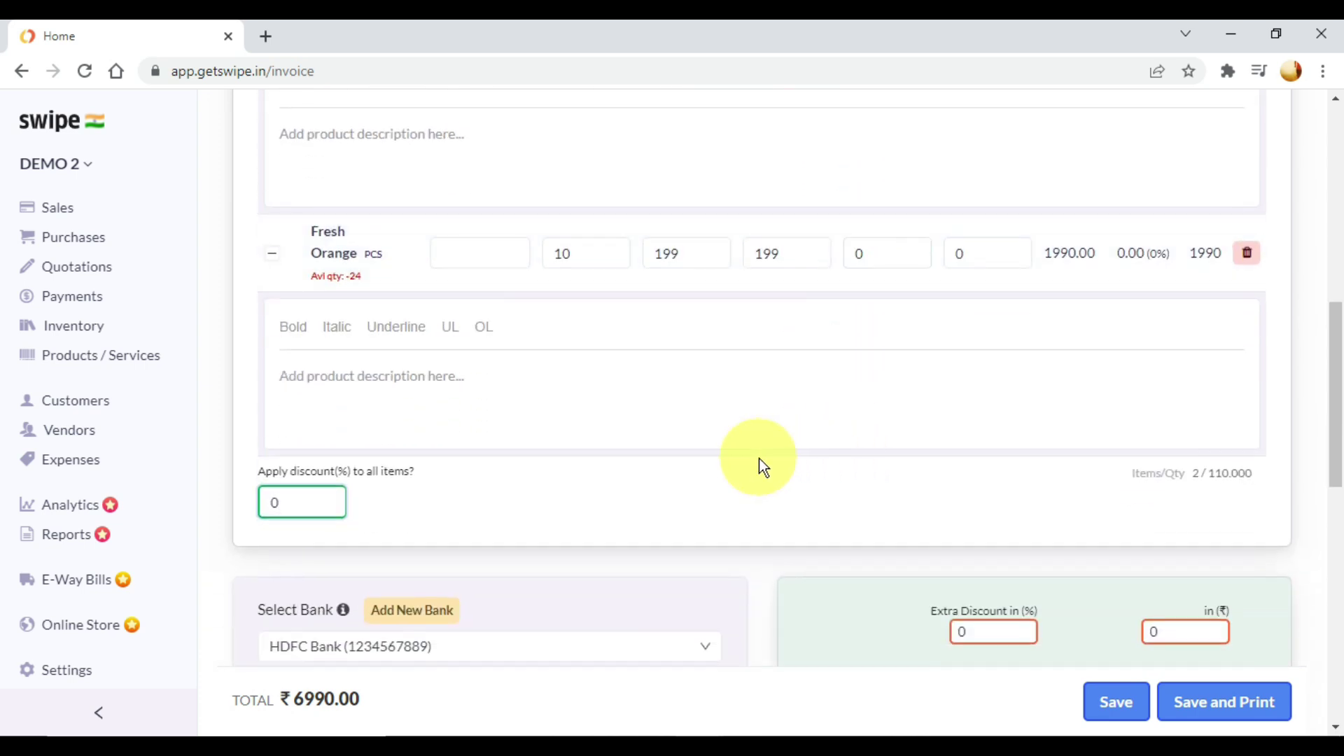
pyautogui.scroll(-4, 759, 462)
pyautogui.click(558, 363)
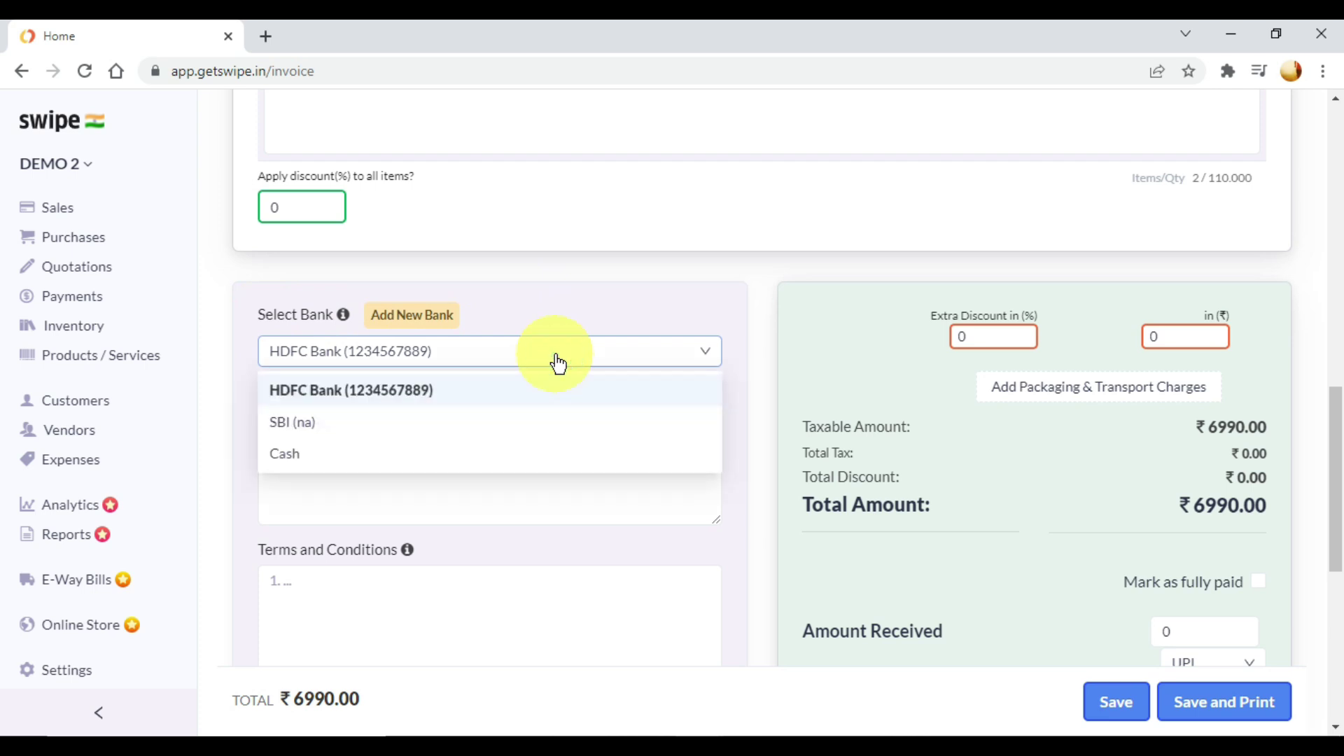
pyautogui.click(558, 363)
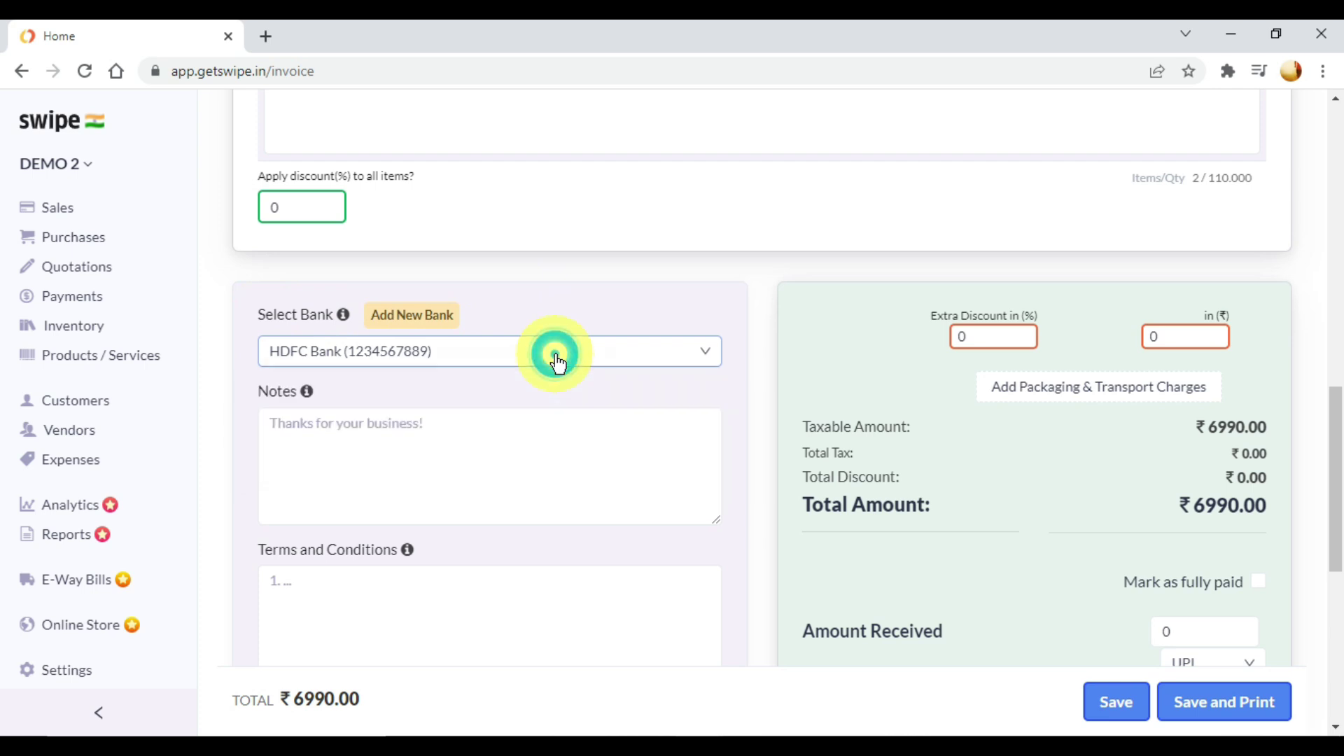
pyautogui.click(534, 431)
pyautogui.scroll(-2, 527, 439)
pyautogui.click(539, 339)
pyautogui.scroll(-2, 471, 423)
pyautogui.click(426, 424)
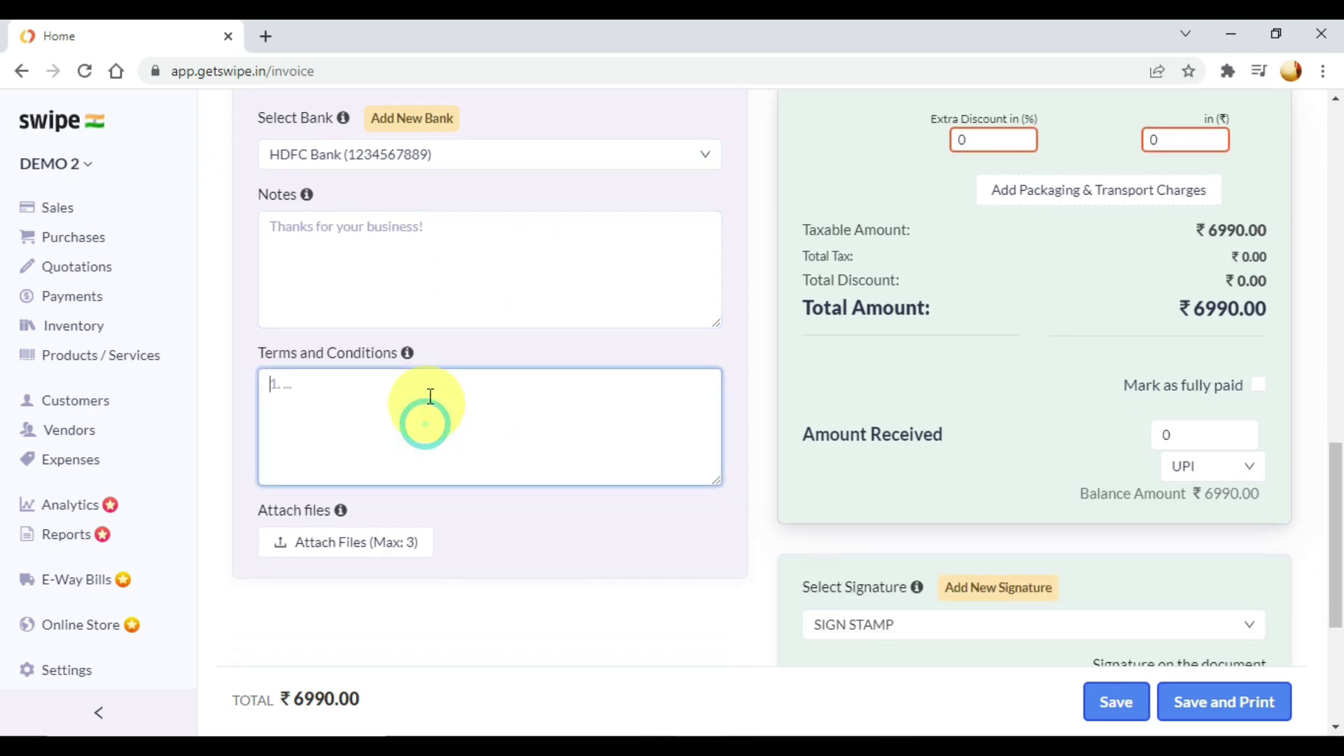
pyautogui.click(405, 230)
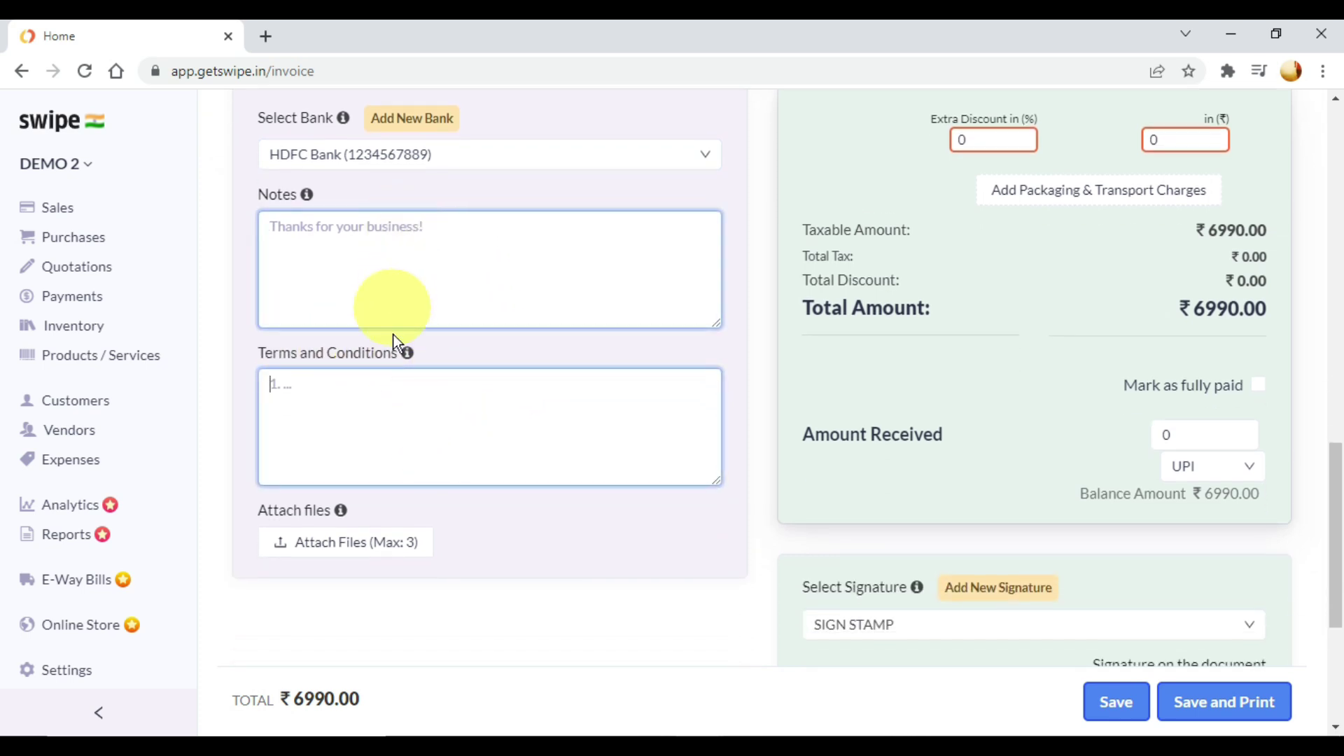
pyautogui.click(393, 432)
pyautogui.click(408, 276)
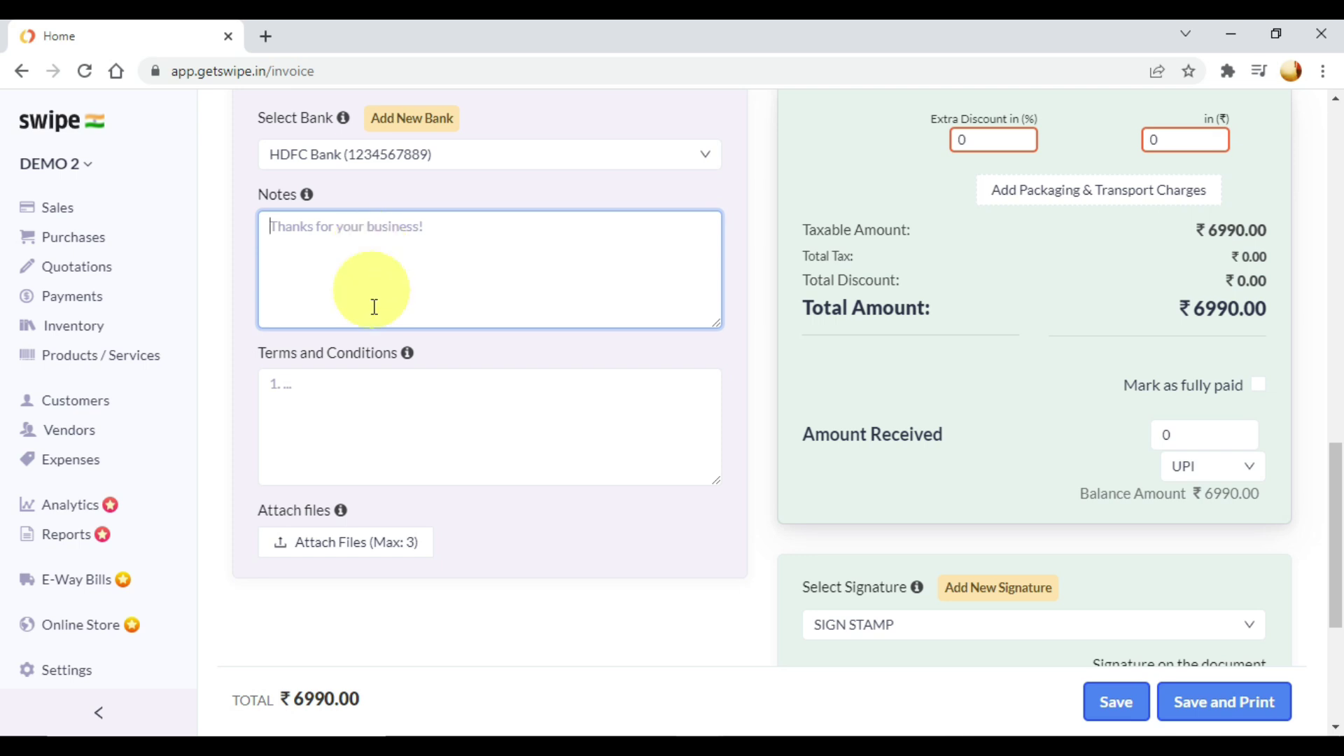
pyautogui.click(387, 414)
pyautogui.click(432, 250)
pyautogui.click(429, 413)
pyautogui.click(441, 265)
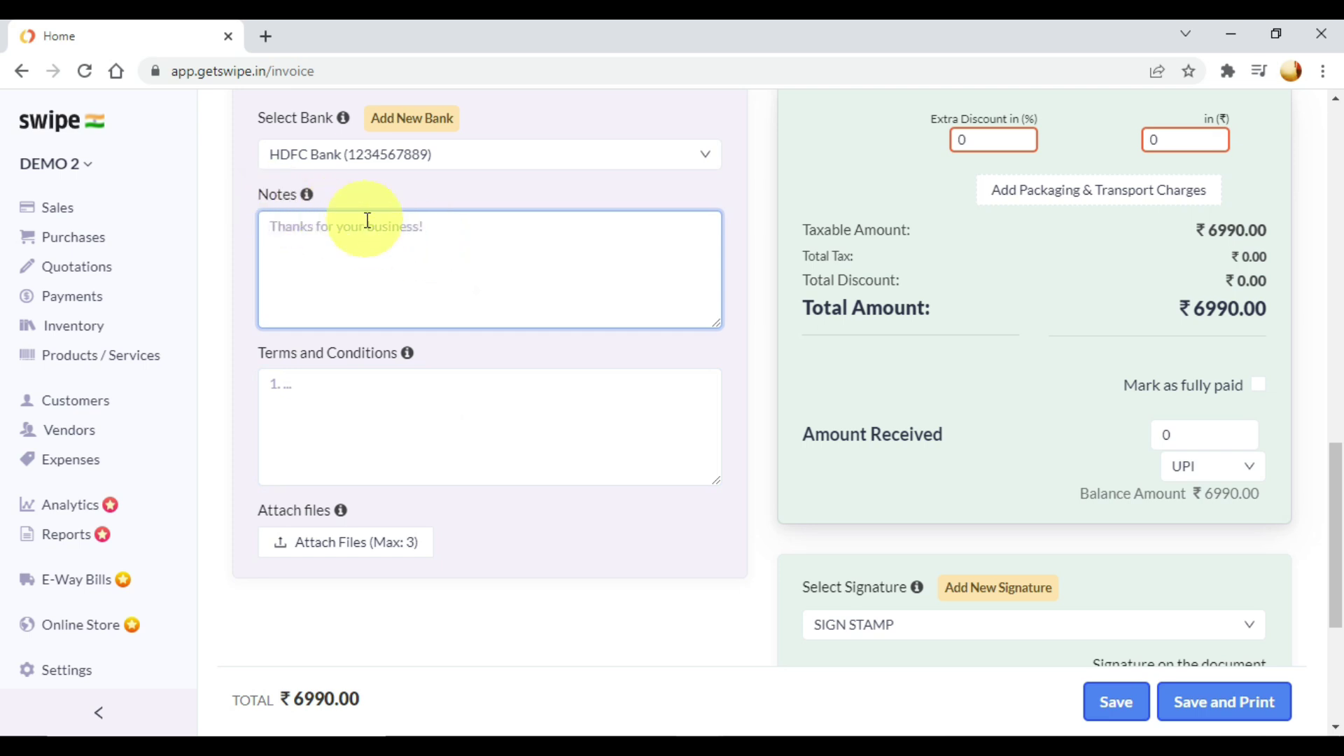
pyautogui.click(366, 402)
pyautogui.click(471, 257)
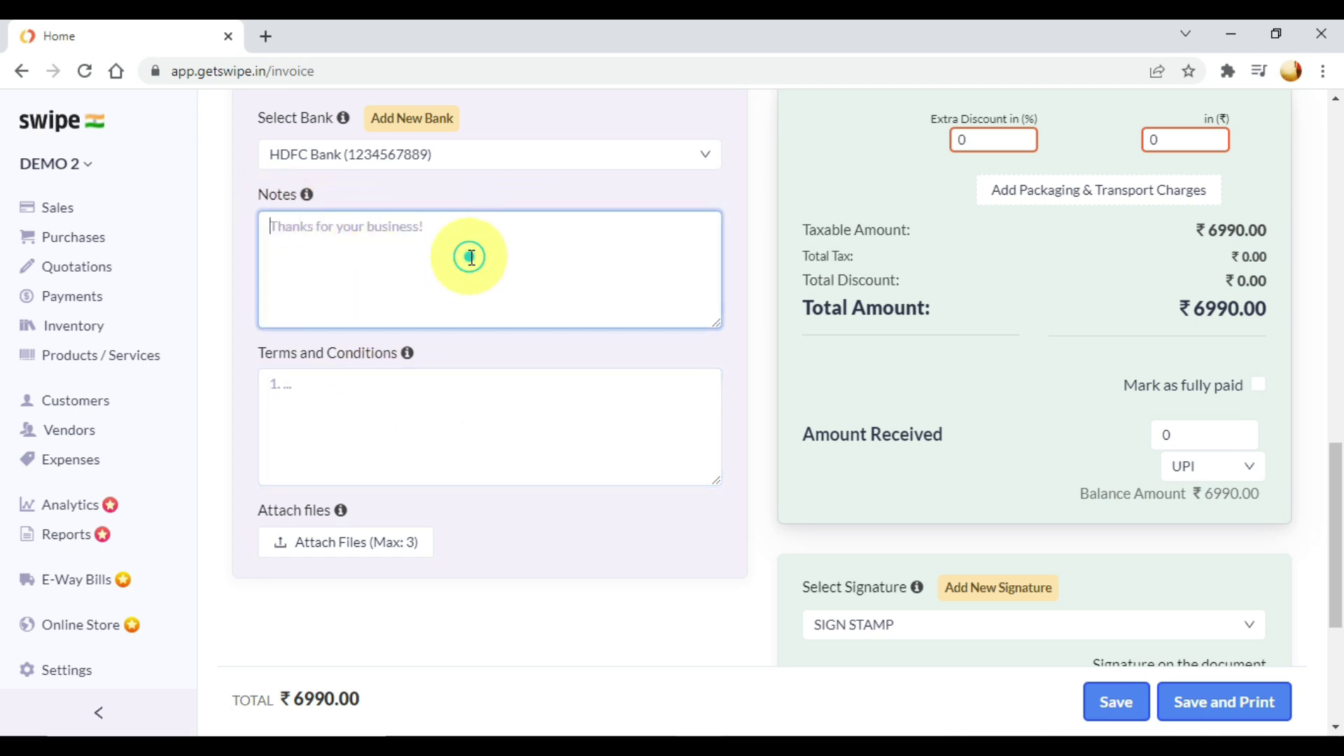
pyautogui.click(418, 401)
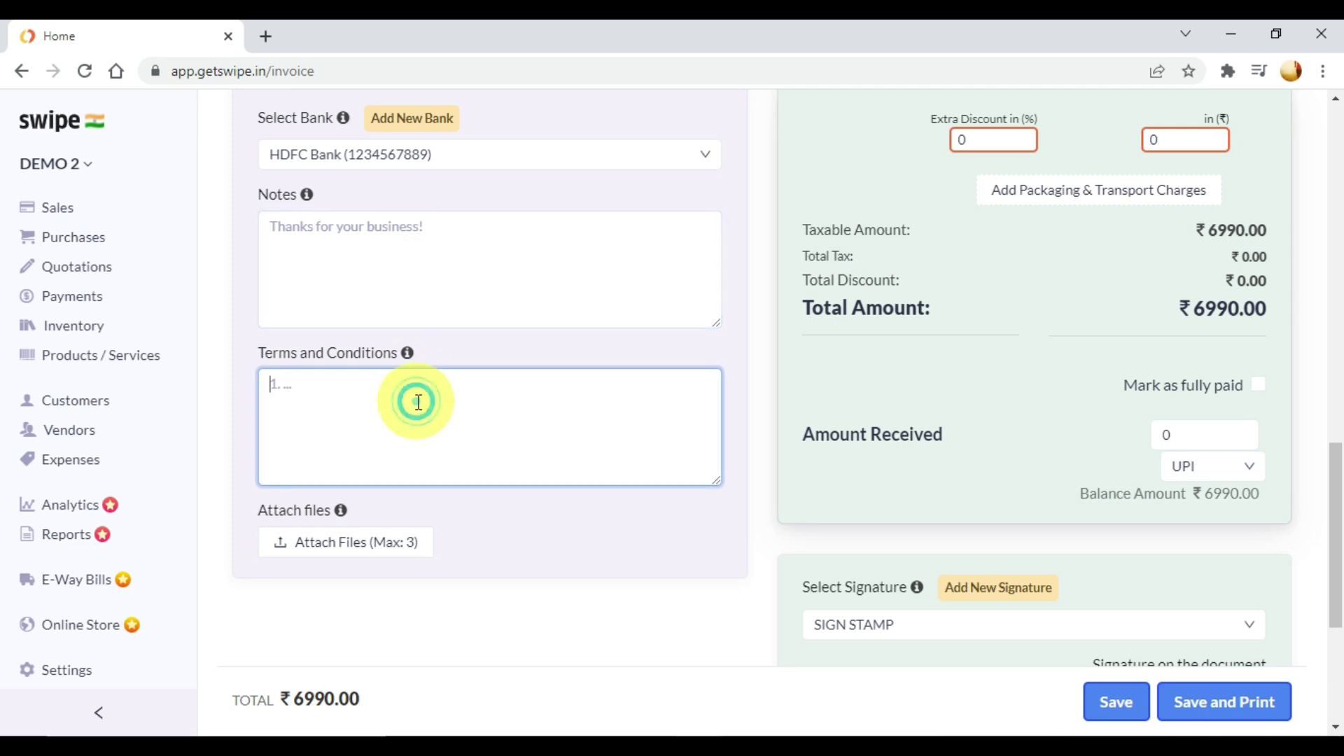
pyautogui.click(402, 226)
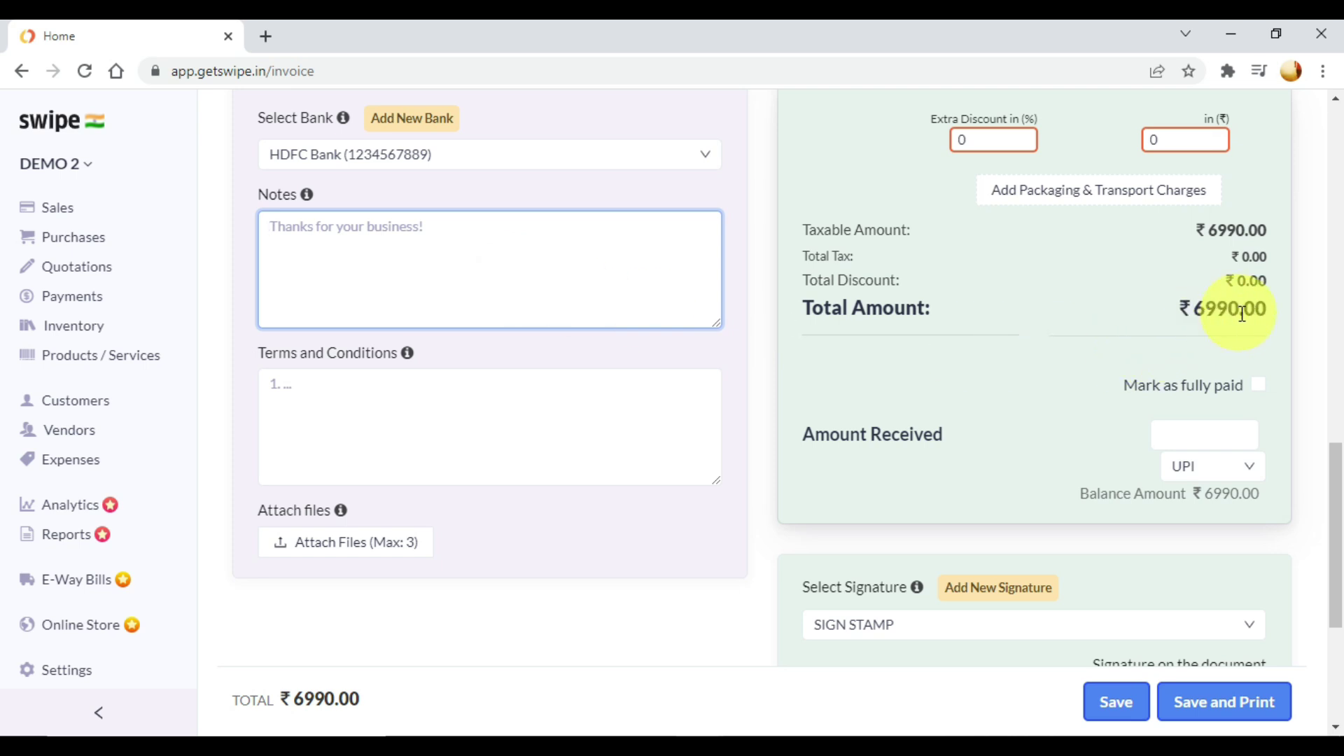
# Review the amount received and signature sections, leaving the received amount empty, and save and print the invoice
pyautogui.scroll(-2, 1262, 368)
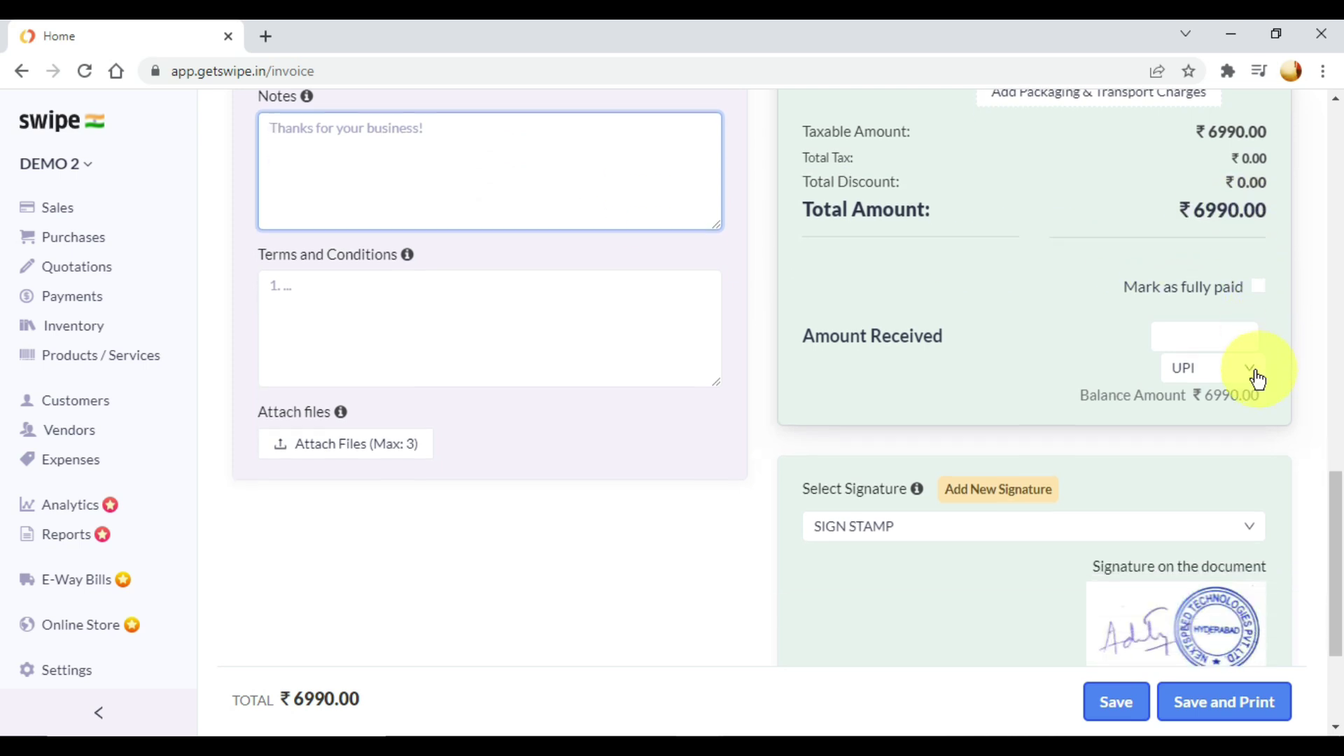
pyautogui.click(1176, 333)
pyautogui.click(1176, 333)
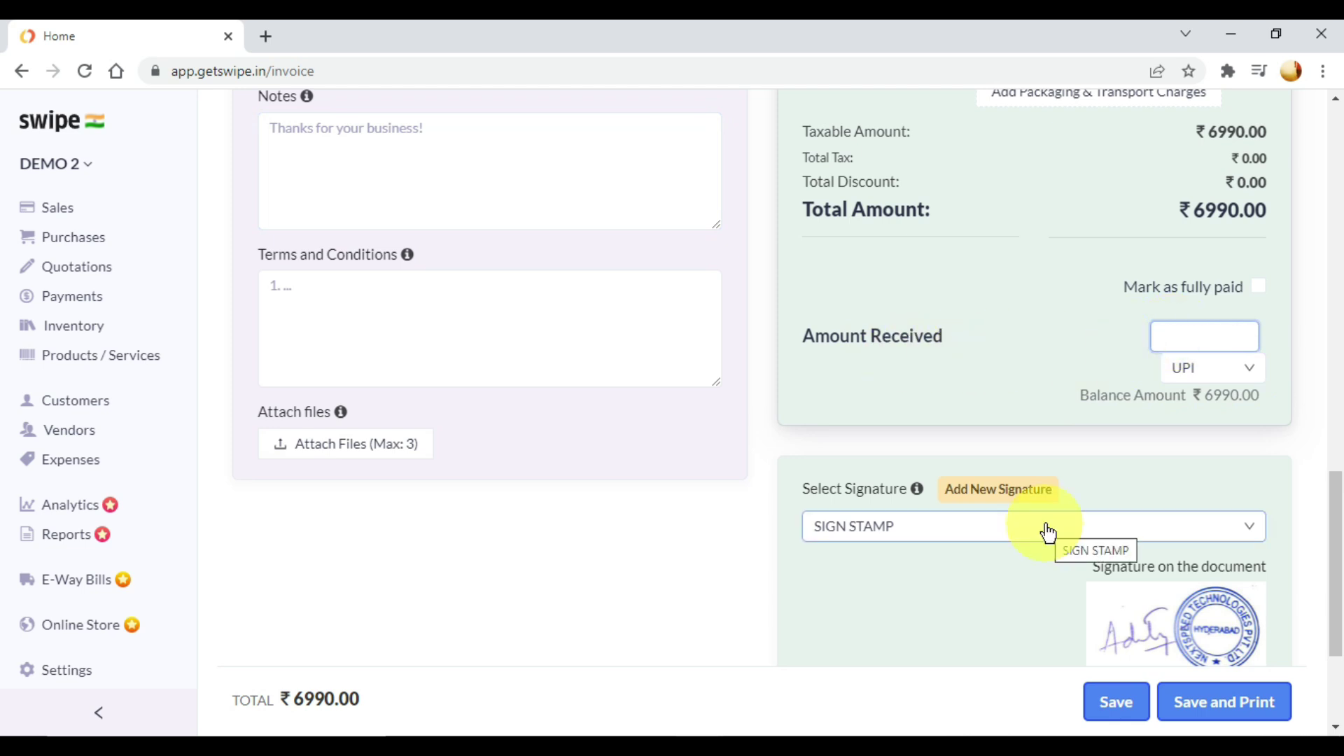
pyautogui.scroll(-2, 966, 490)
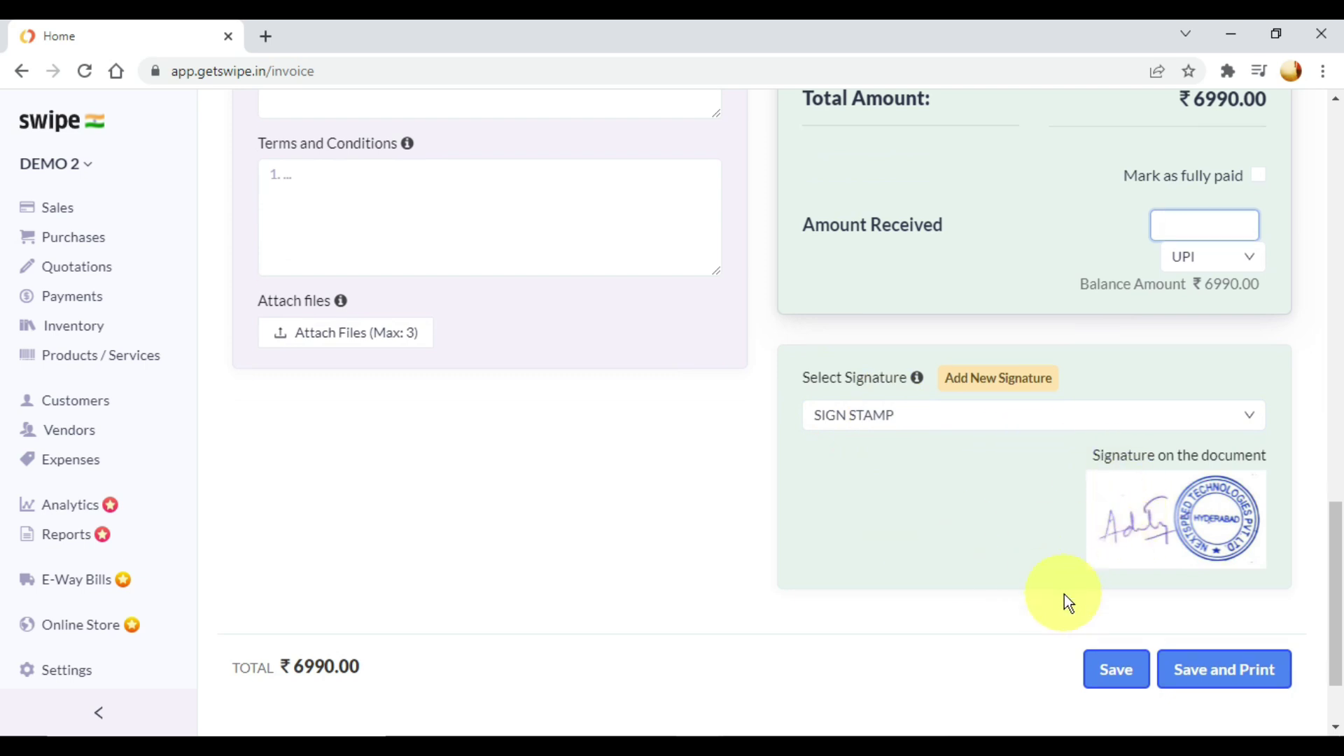
pyautogui.scroll(-2, 1064, 599)
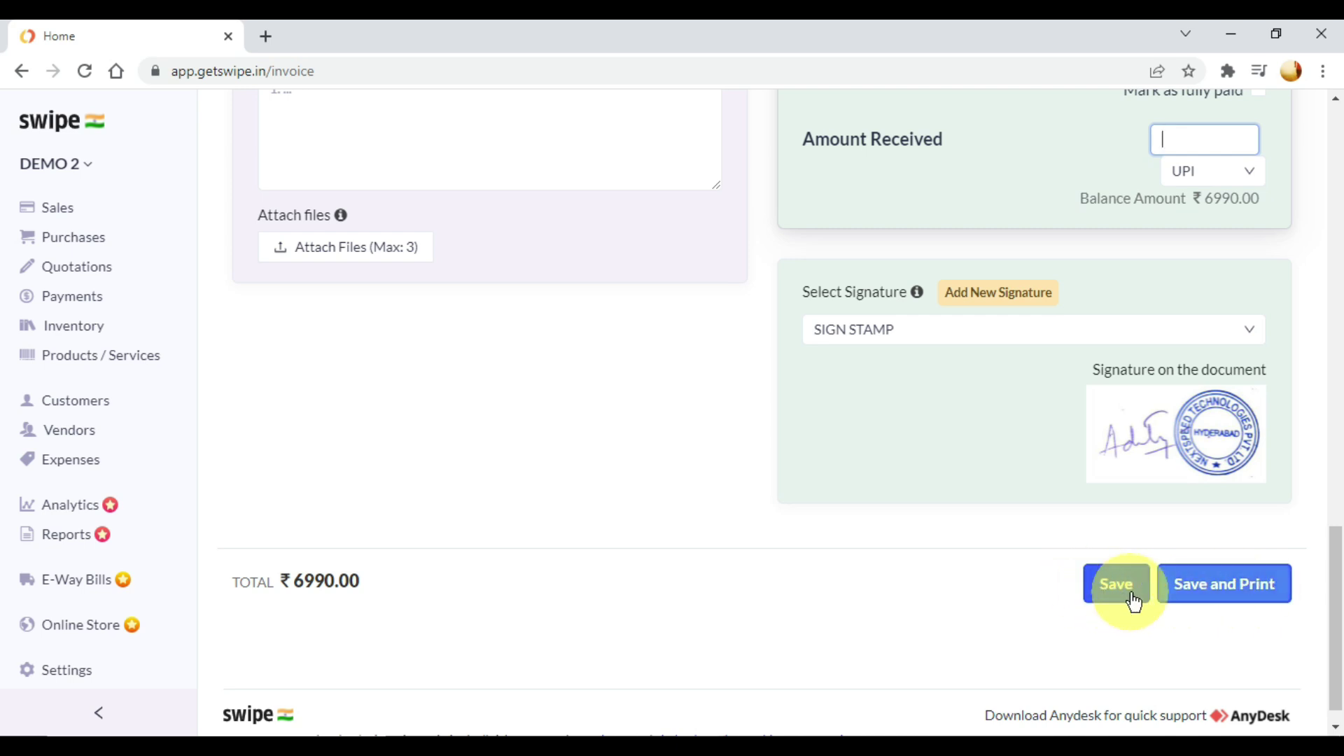
pyautogui.click(1239, 590)
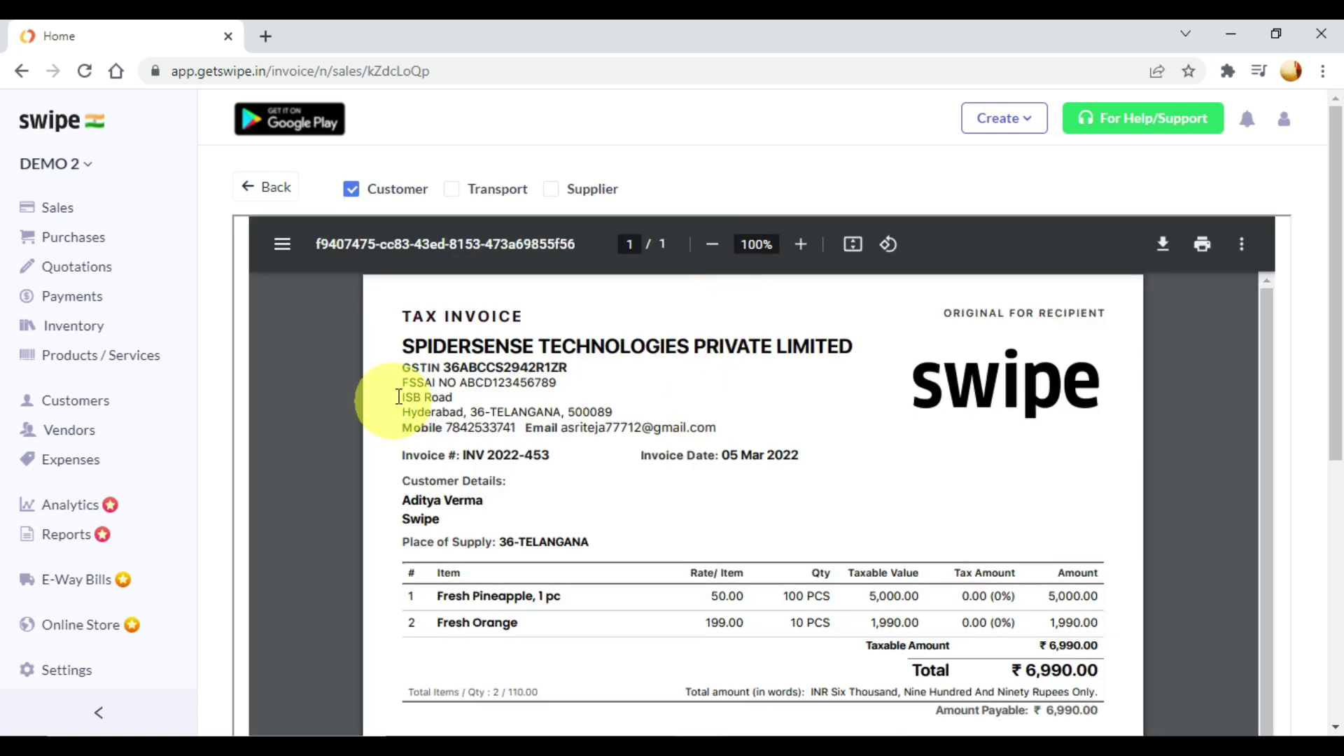
# Review the generated tax invoice's items, totals, bank details and print option, and return to the sales list
pyautogui.scroll(-3, 760, 423)
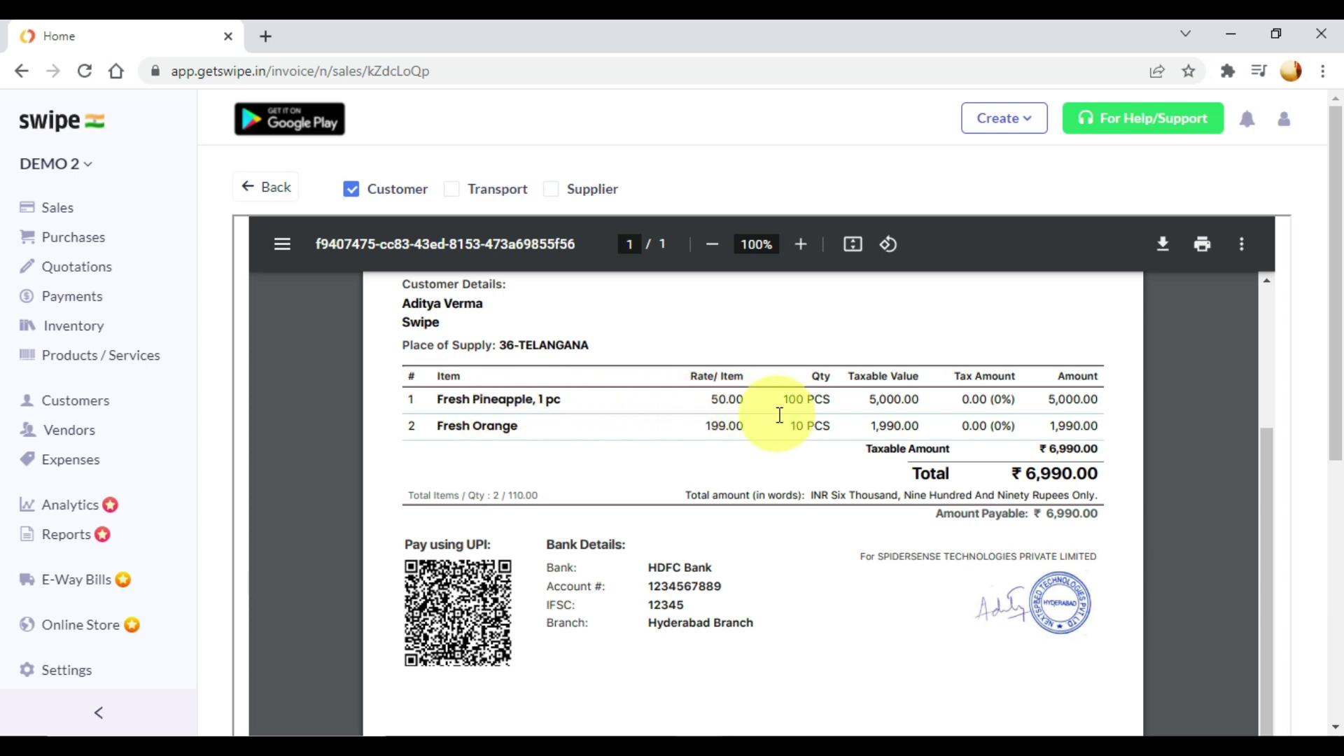
pyautogui.scroll(3, 779, 415)
pyautogui.scroll(-4, 891, 438)
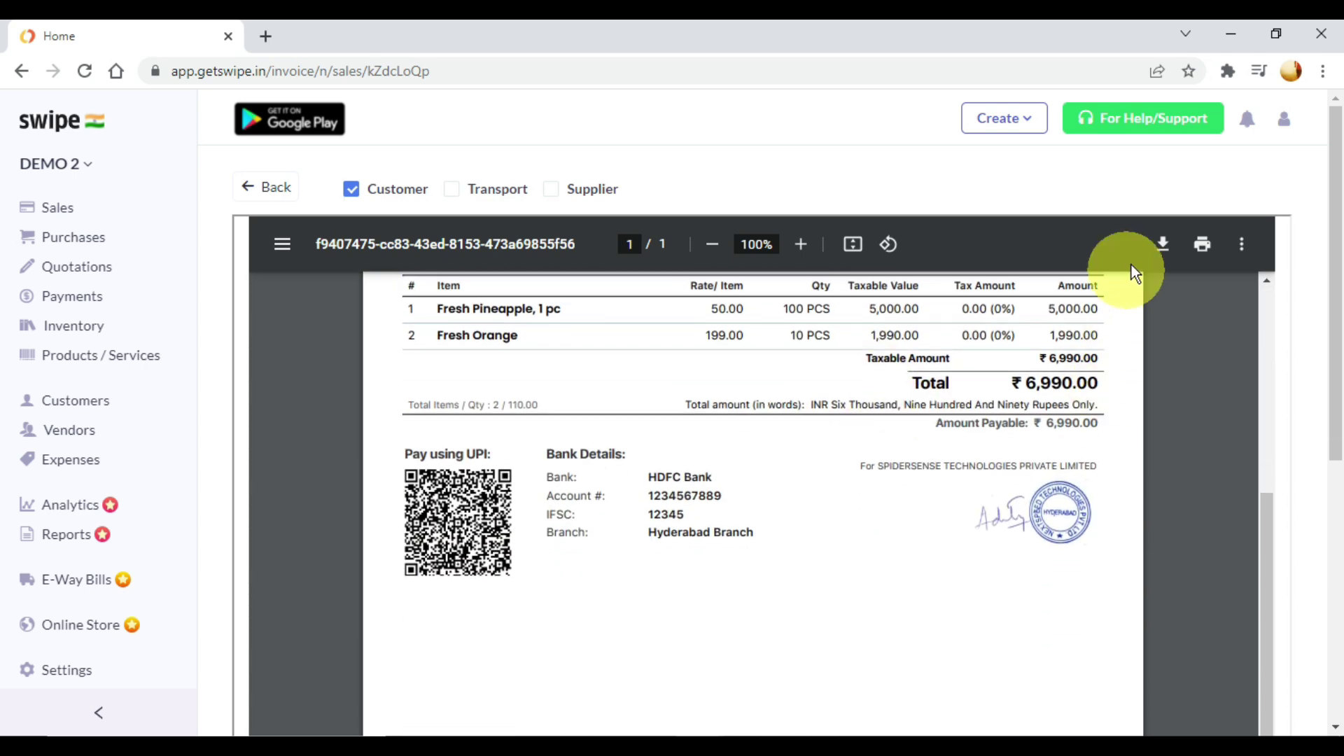
pyautogui.click(1198, 250)
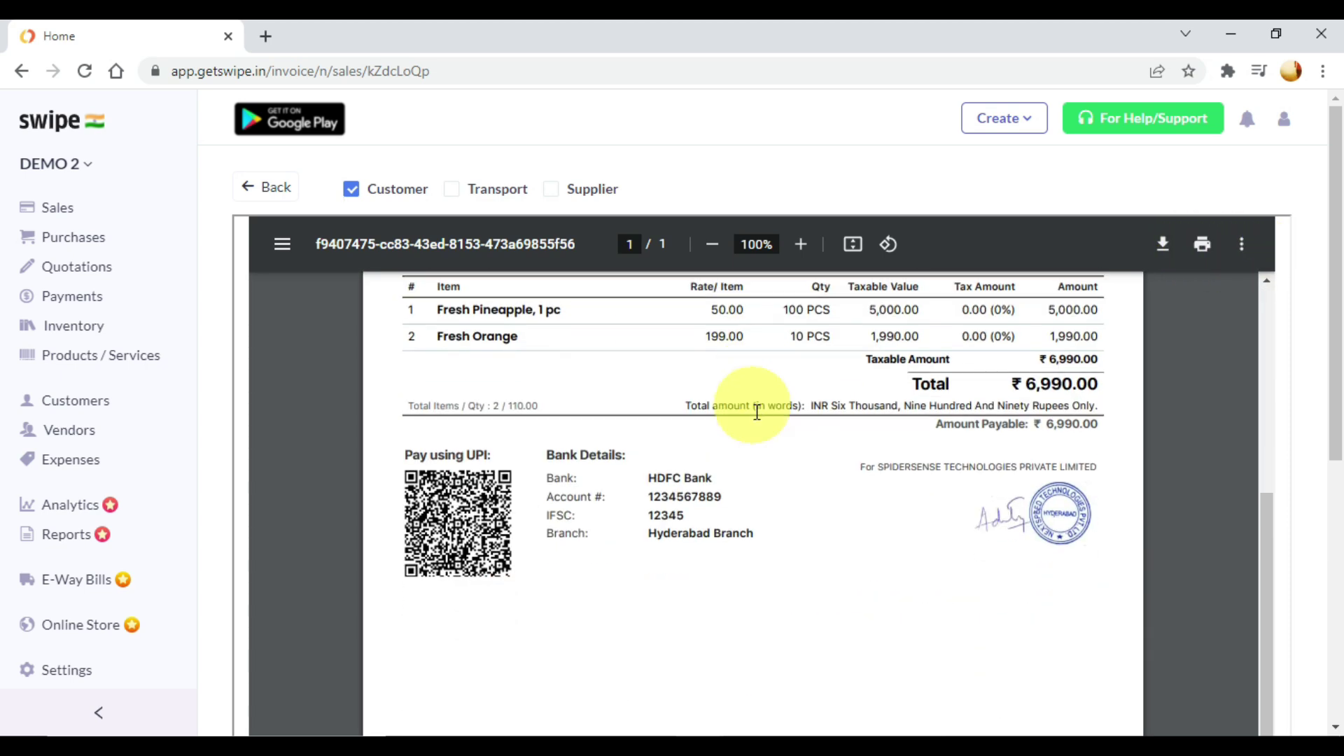
pyautogui.scroll(-10, 753, 406)
pyautogui.scroll(6, 613, 347)
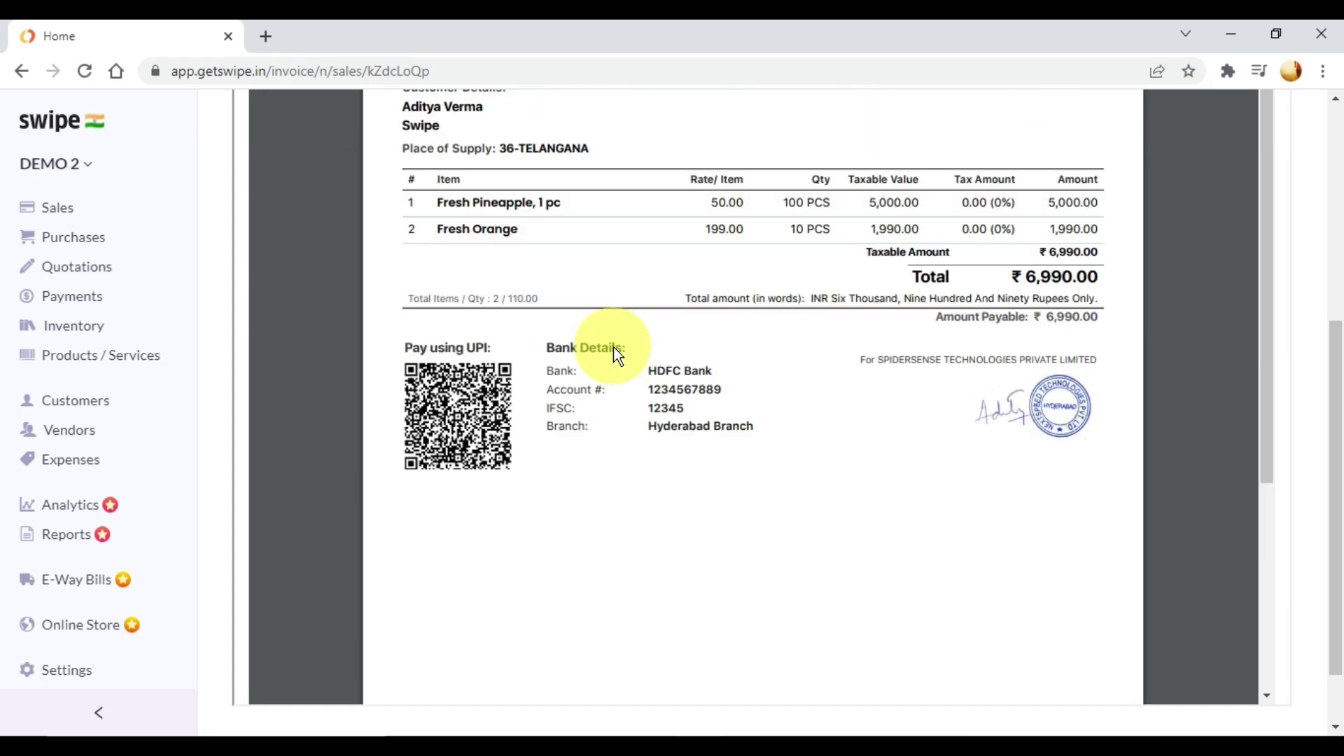
pyautogui.scroll(8, 666, 294)
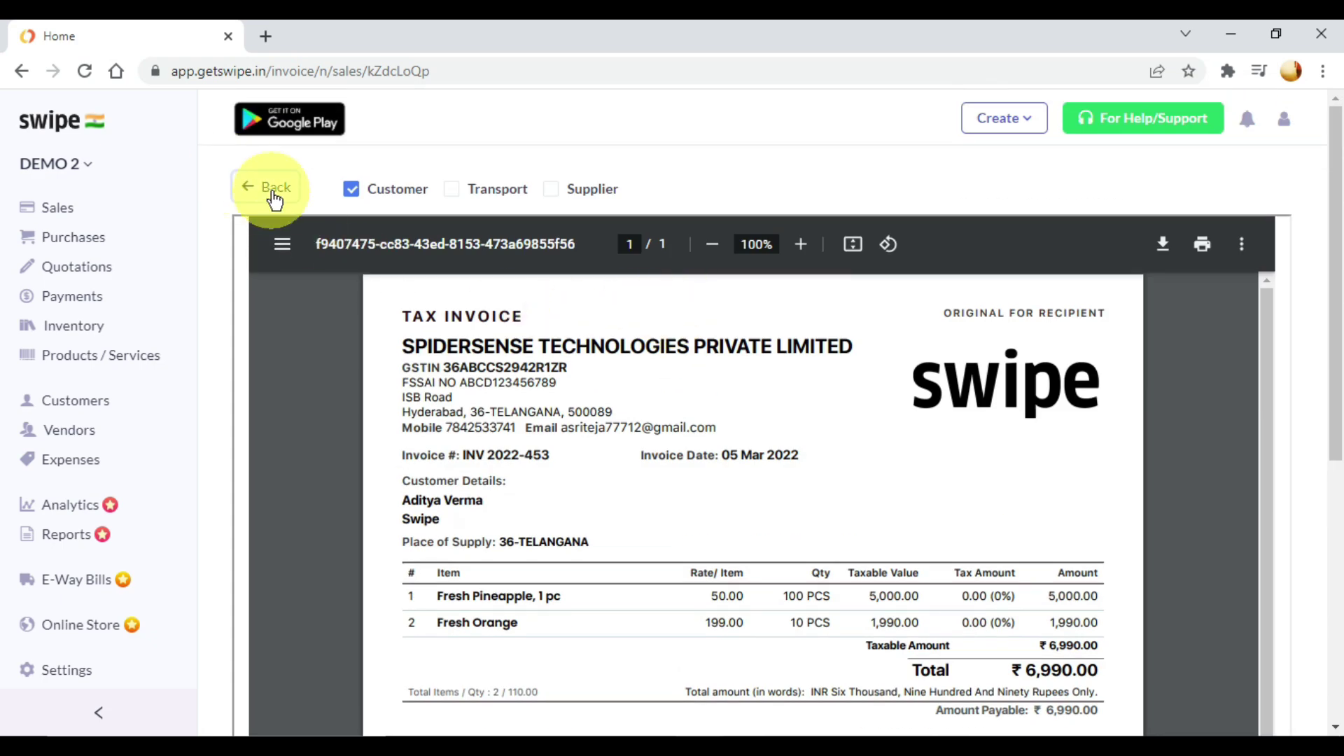
pyautogui.click(274, 190)
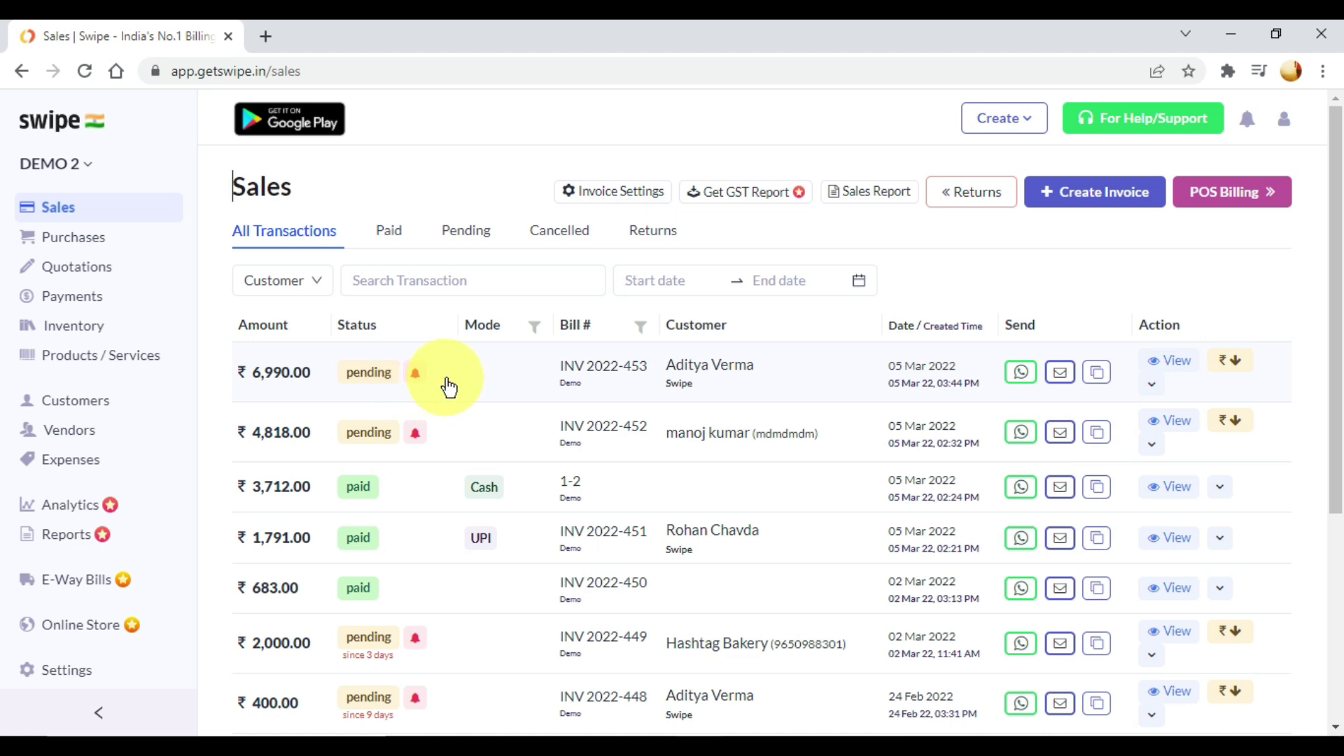
# Record a UPI payment of ₹6990 dated 05-03-2022 into HDFC Bank for the newest pending invoice
pyautogui.click(1237, 364)
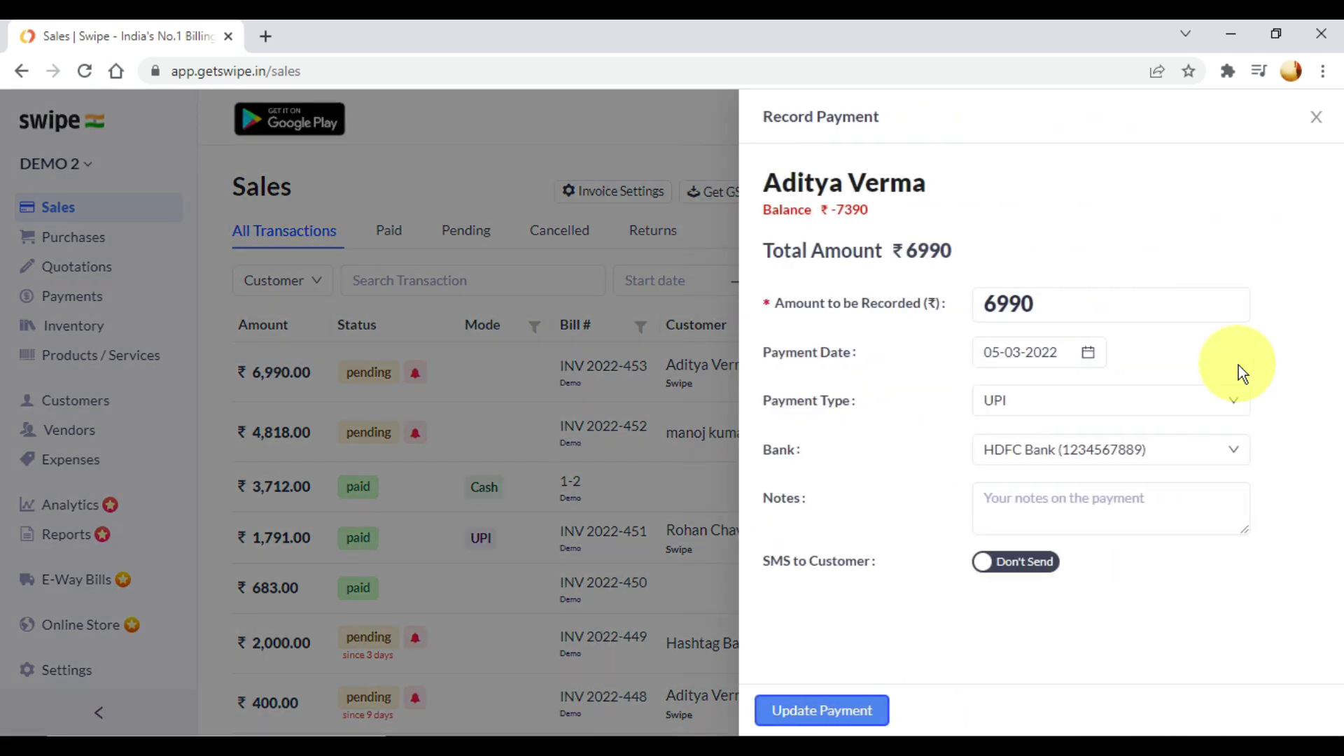
pyautogui.click(1001, 303)
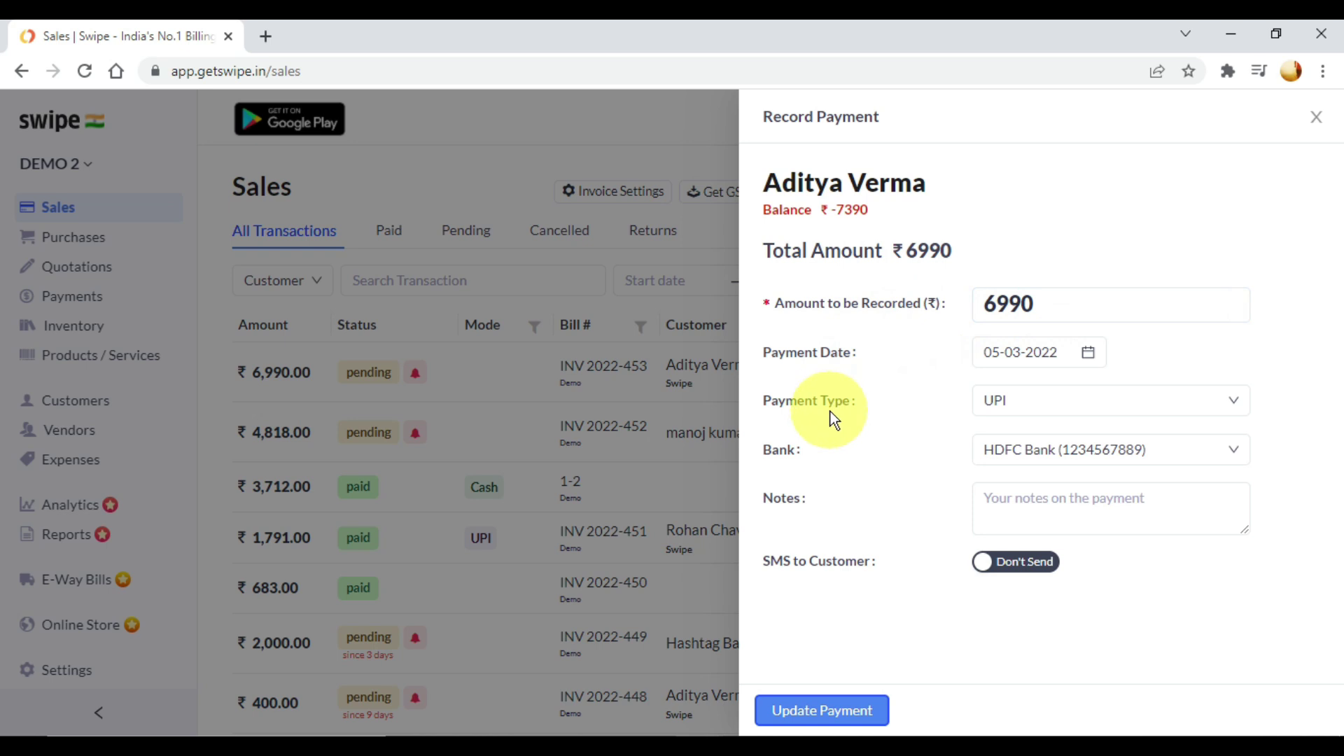
pyautogui.click(1056, 409)
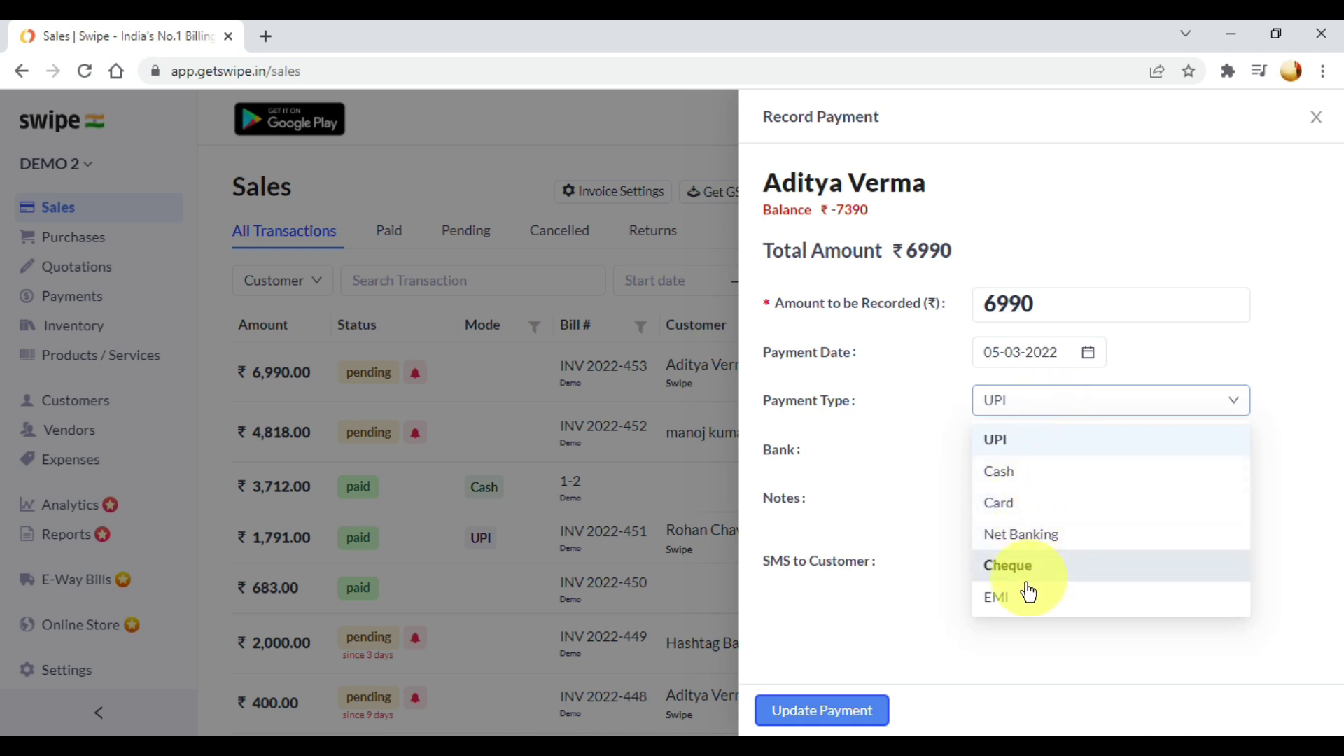
pyautogui.click(858, 422)
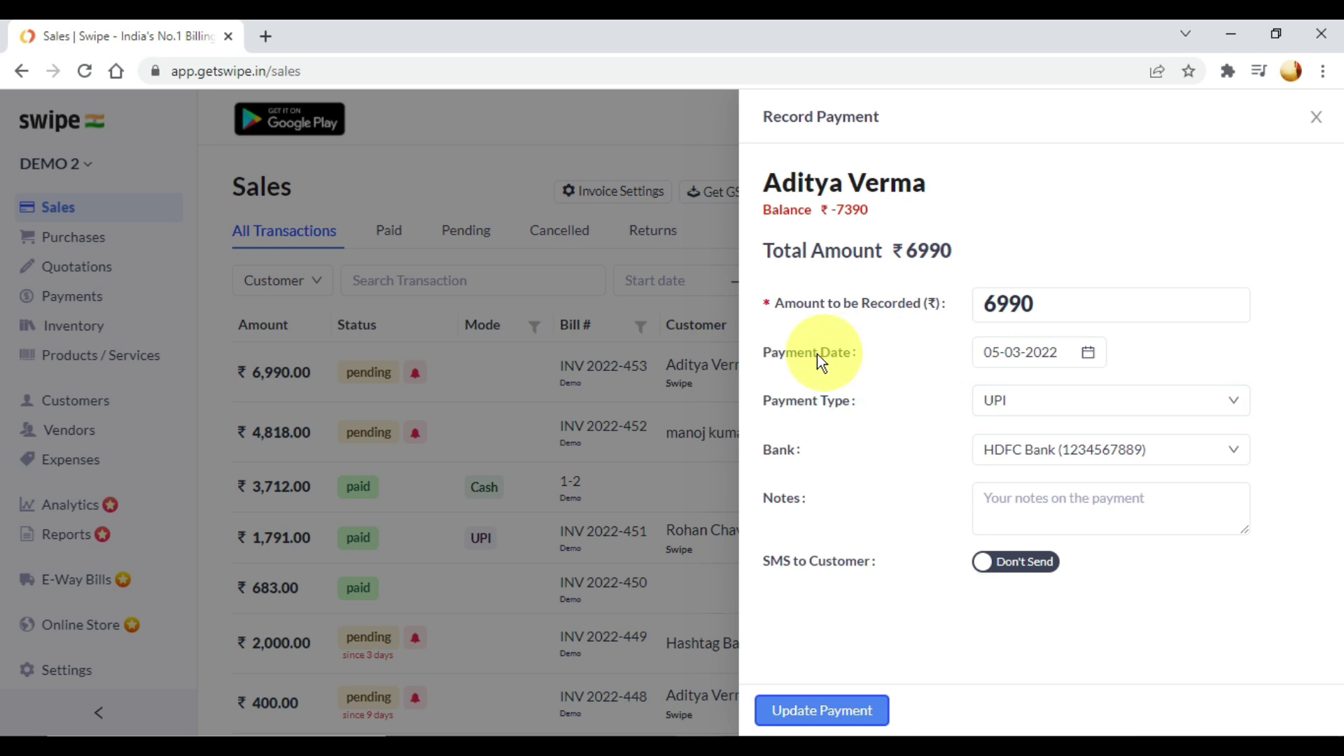
pyautogui.click(1092, 363)
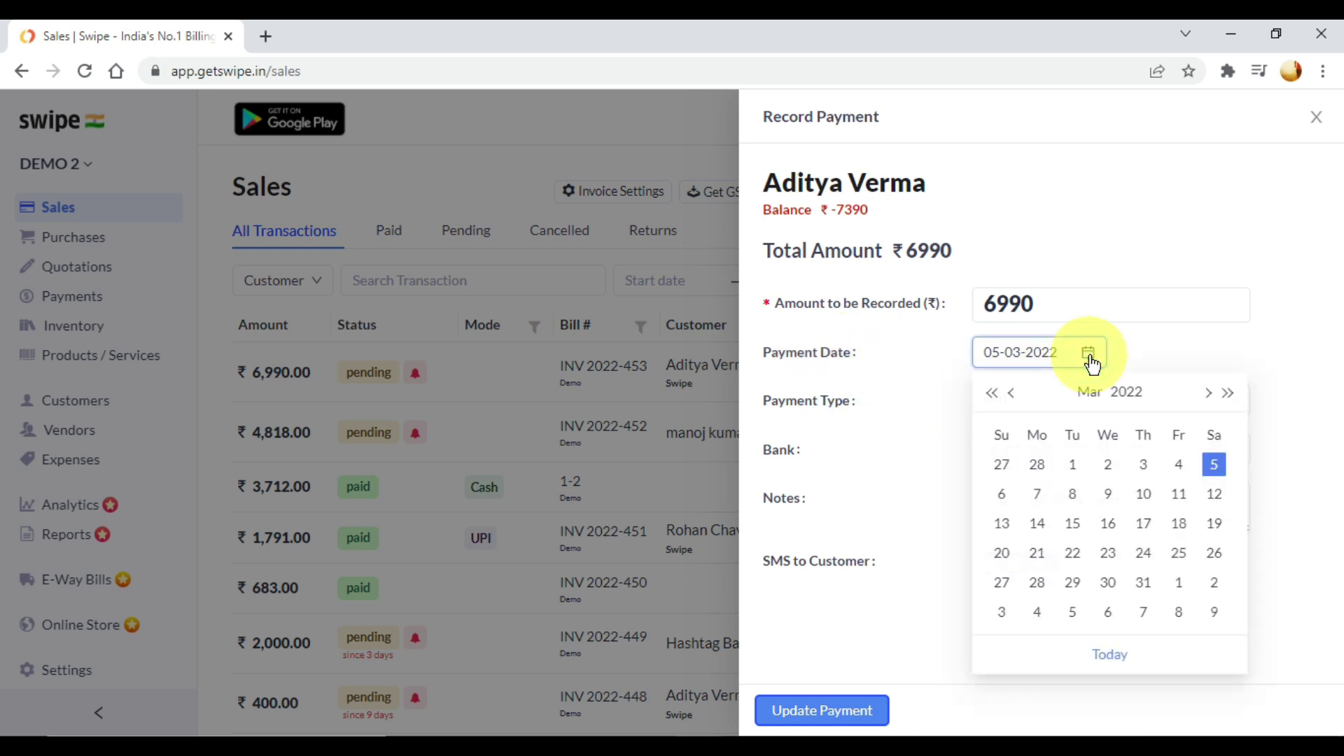
pyautogui.click(883, 372)
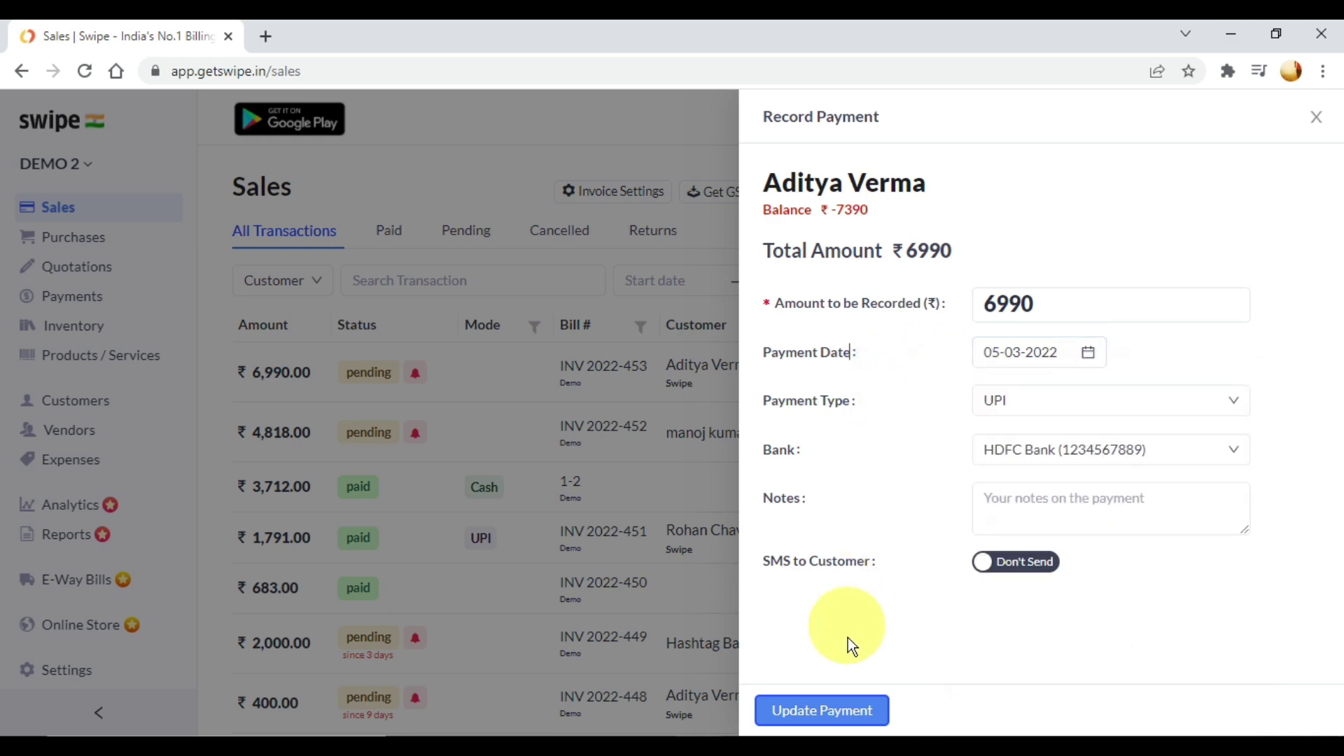
pyautogui.click(805, 721)
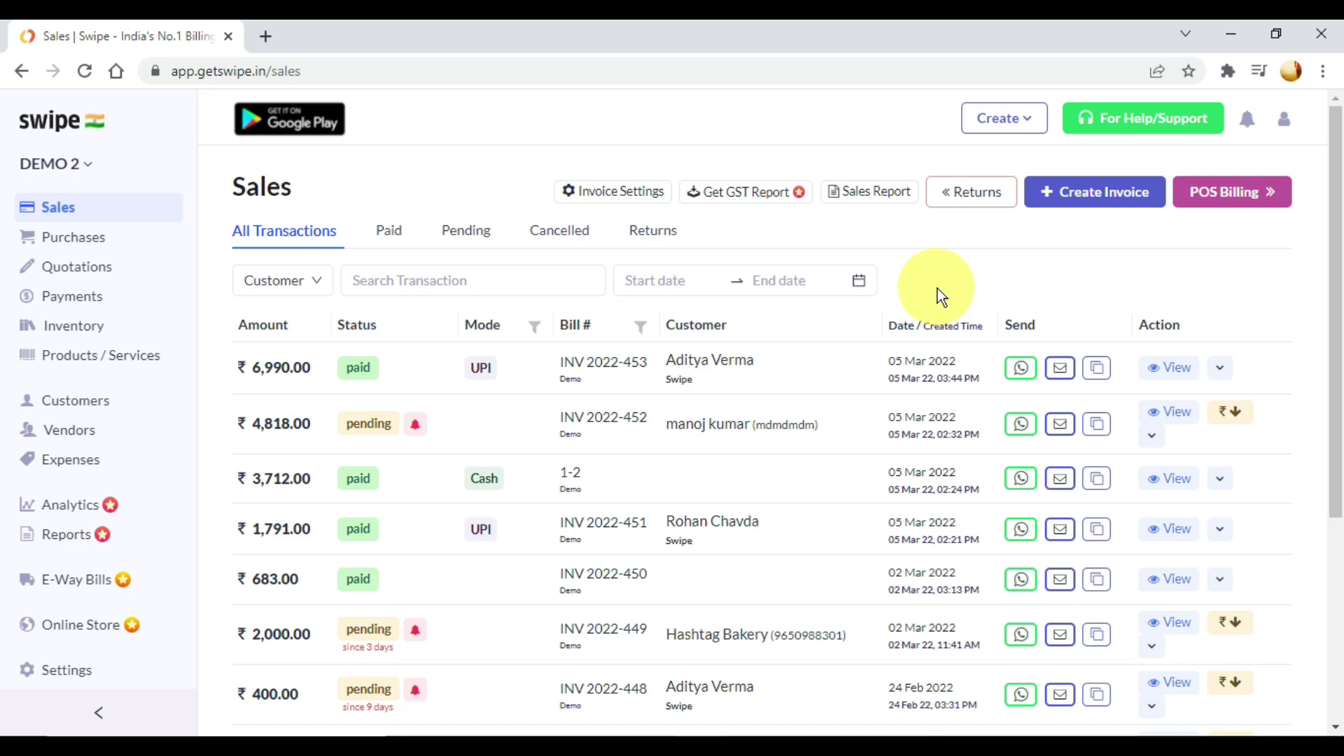
# Start a POS bill and add Fresh Orange with a quantity of 5
pyautogui.click(1239, 206)
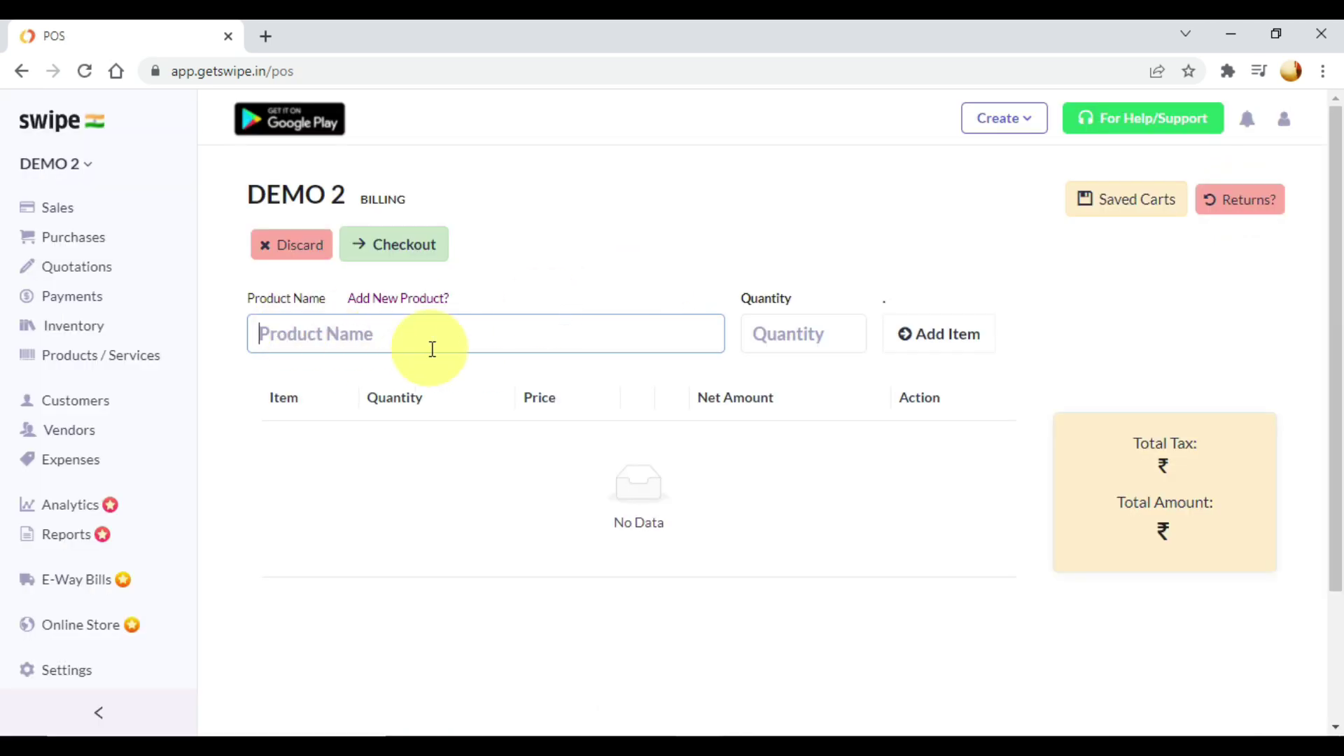
pyautogui.write('fresh')
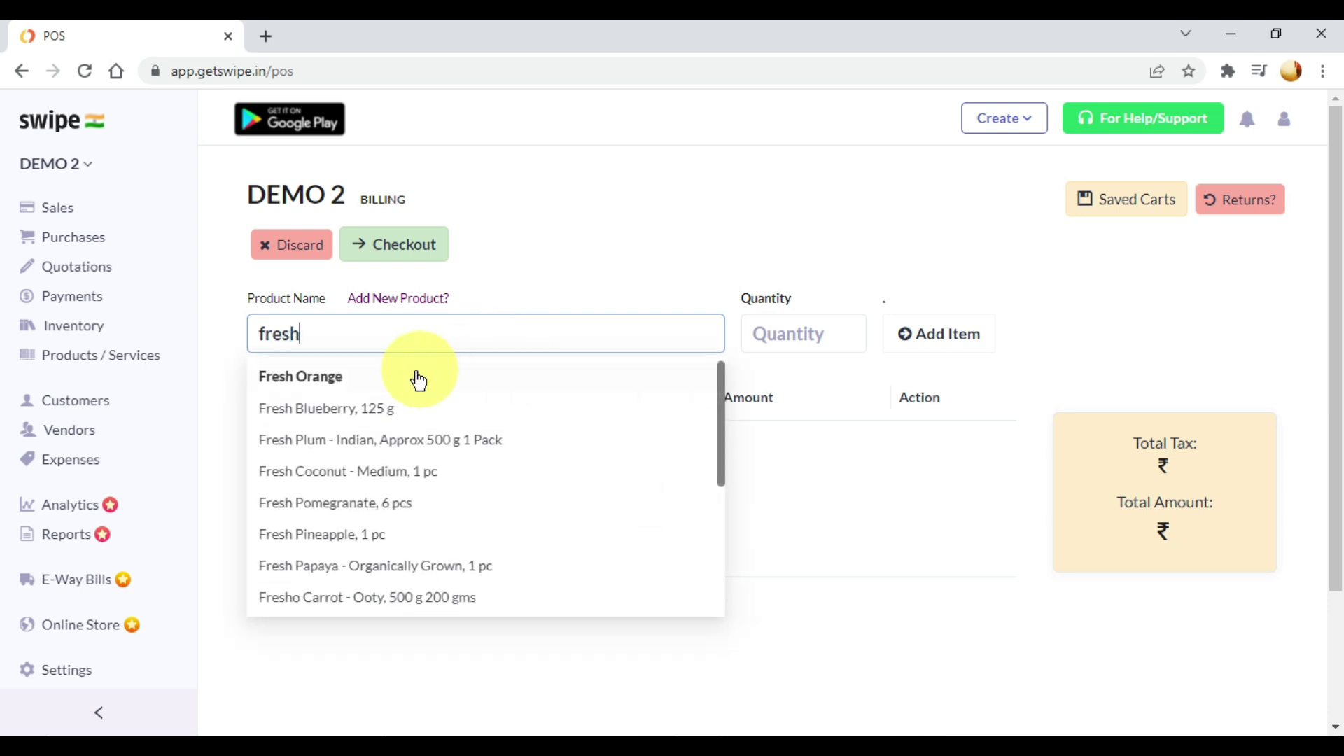
pyautogui.click(393, 378)
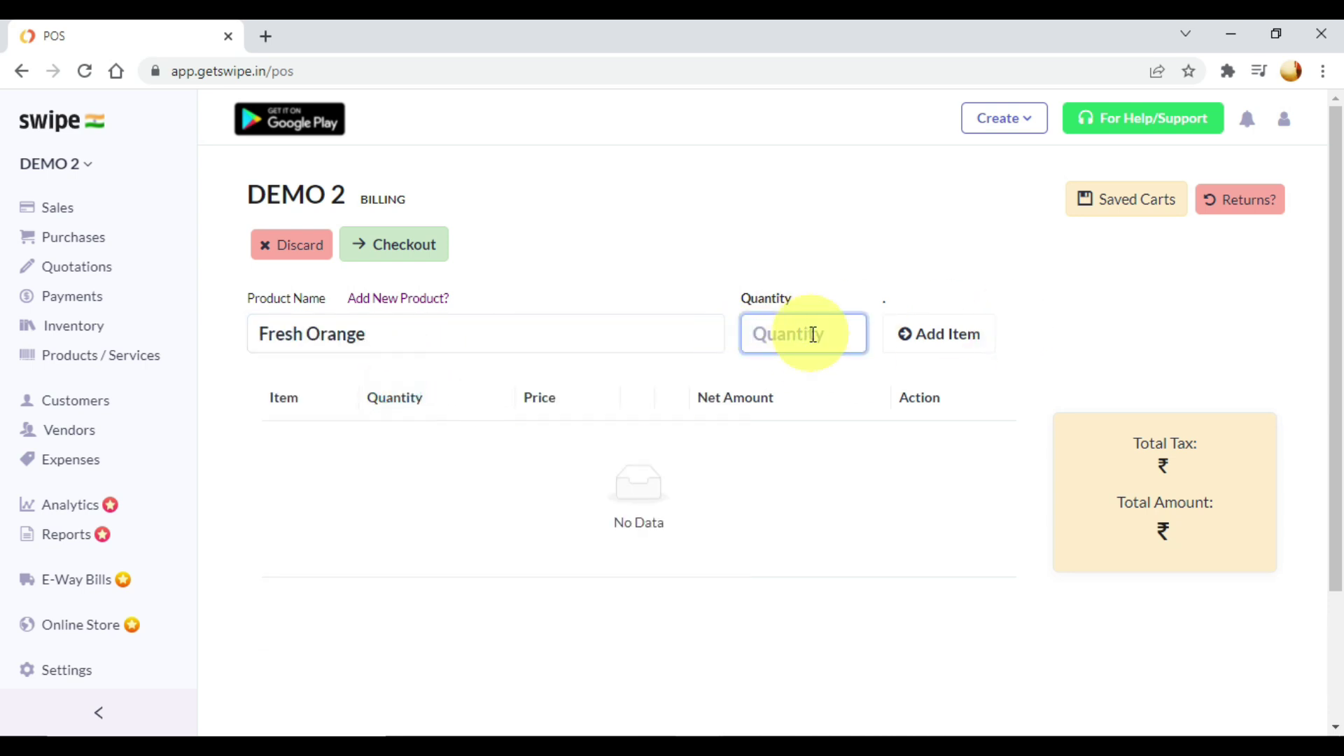
pyautogui.write('5')
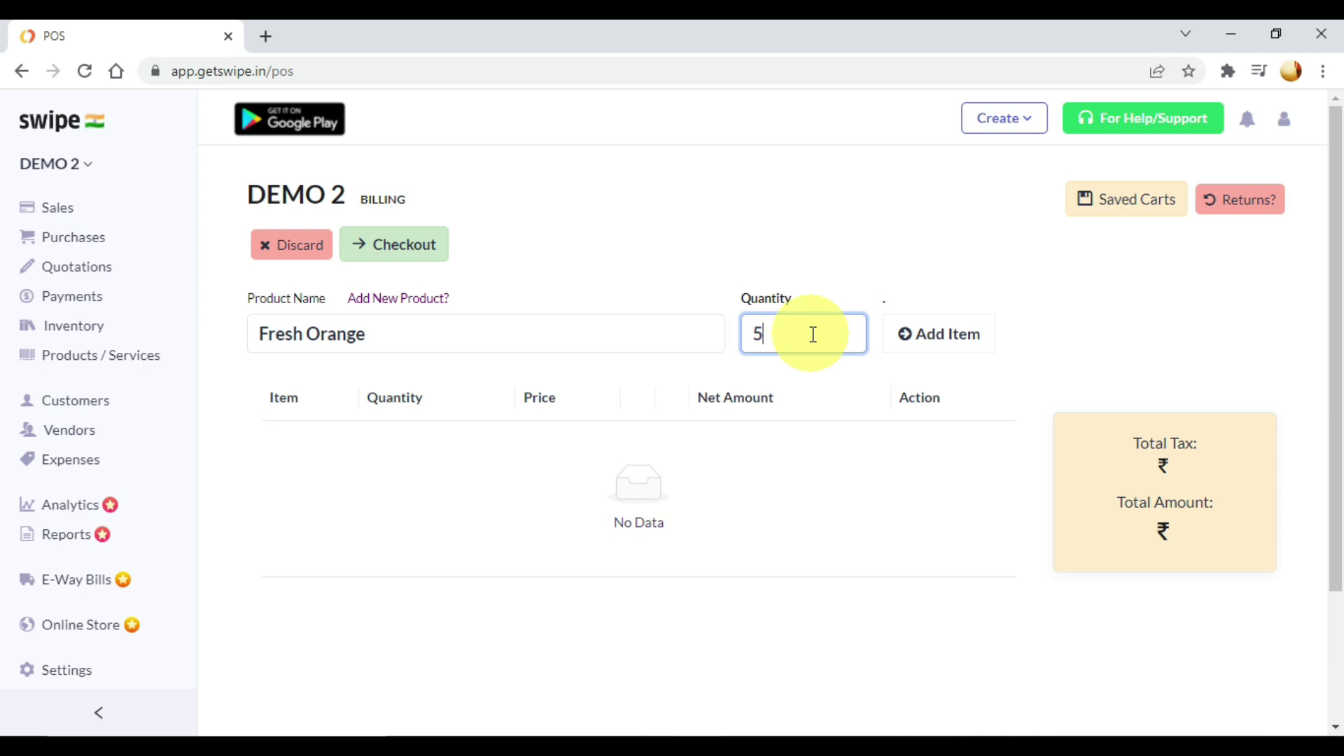
pyautogui.click(940, 343)
# Add Fresh Blueberry, 125 g to the POS bill with a quantity of 6
pyautogui.write('fresh')
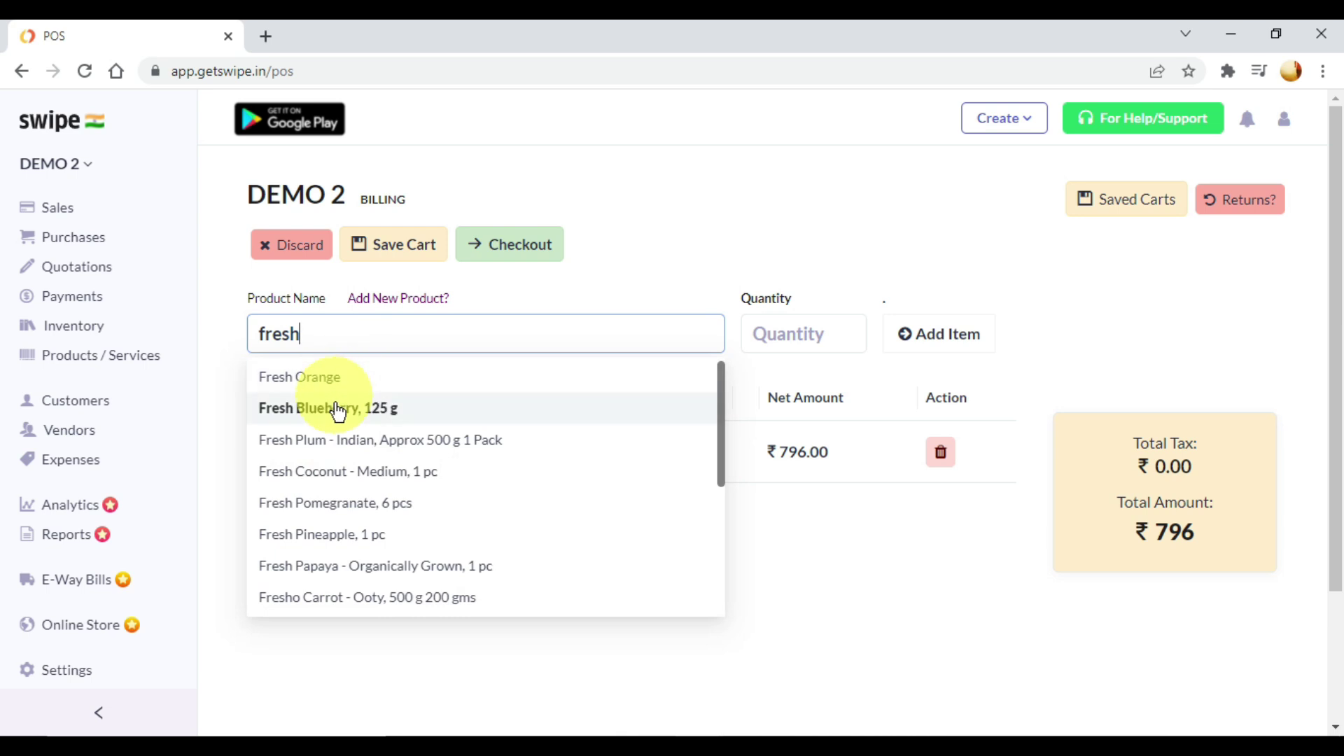
pyautogui.click(392, 409)
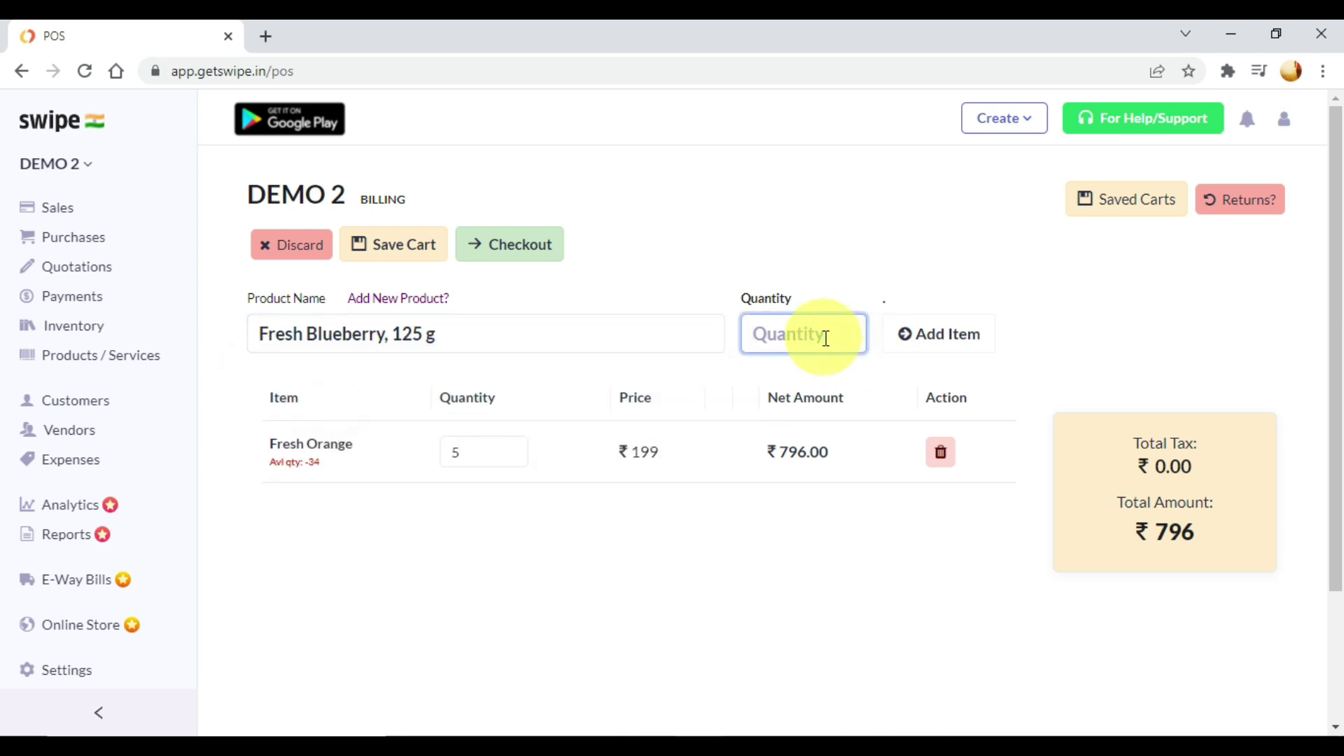
pyautogui.write('6')
pyautogui.click(945, 333)
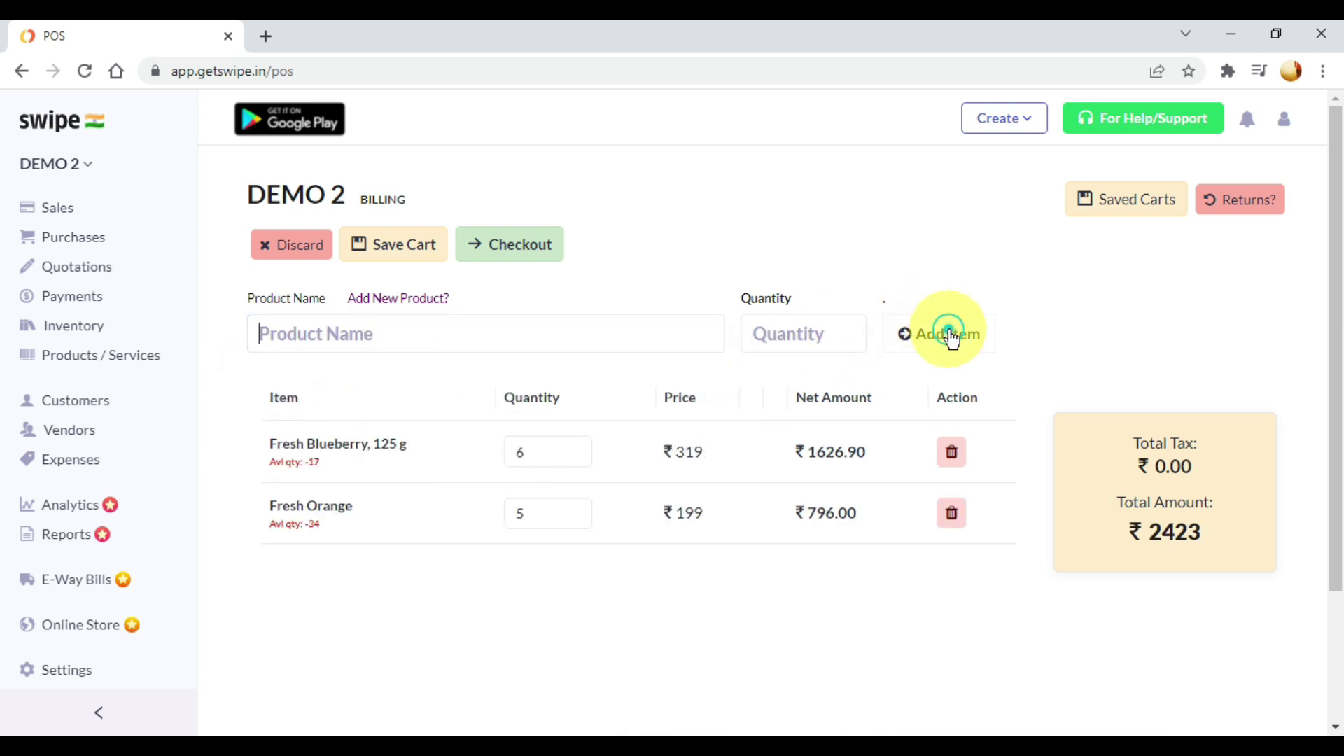
# Add Fresh Coconut - Medium, 1 pc to the POS bill with a quantity of 7
pyautogui.write('fres')
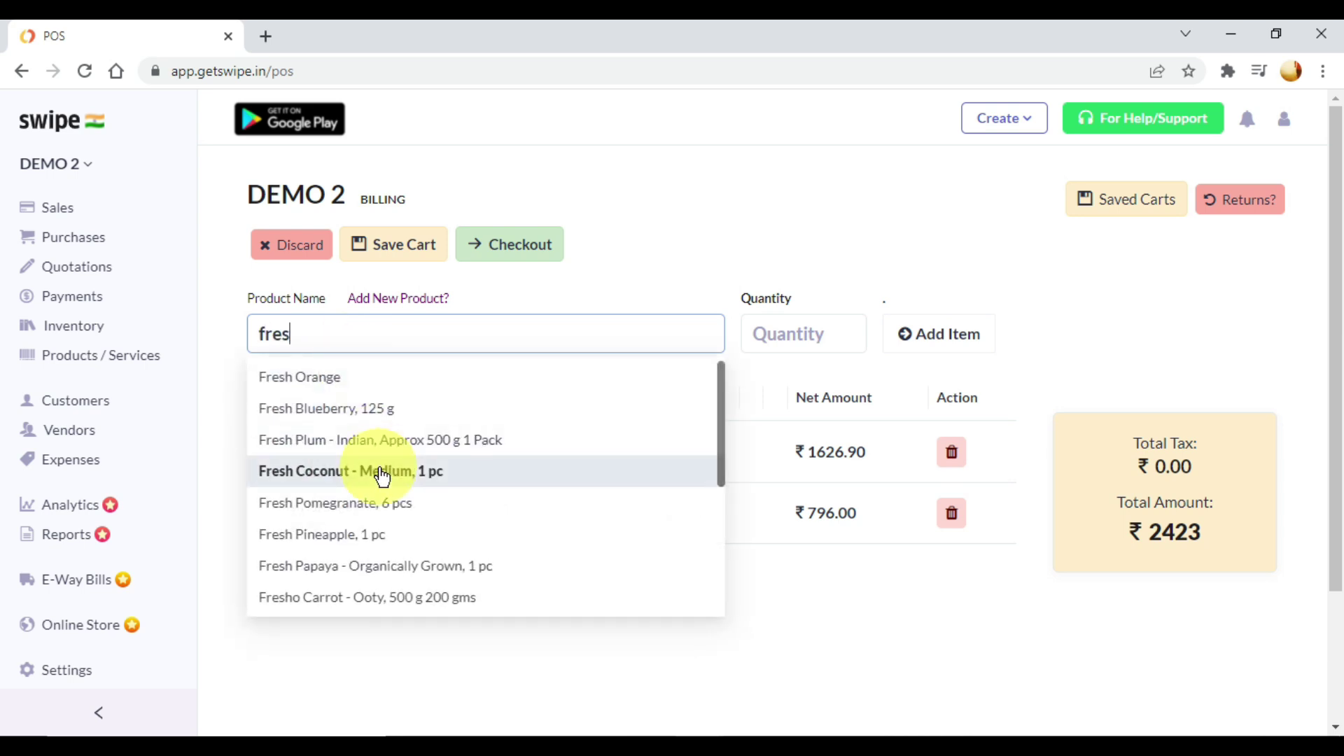
pyautogui.click(372, 471)
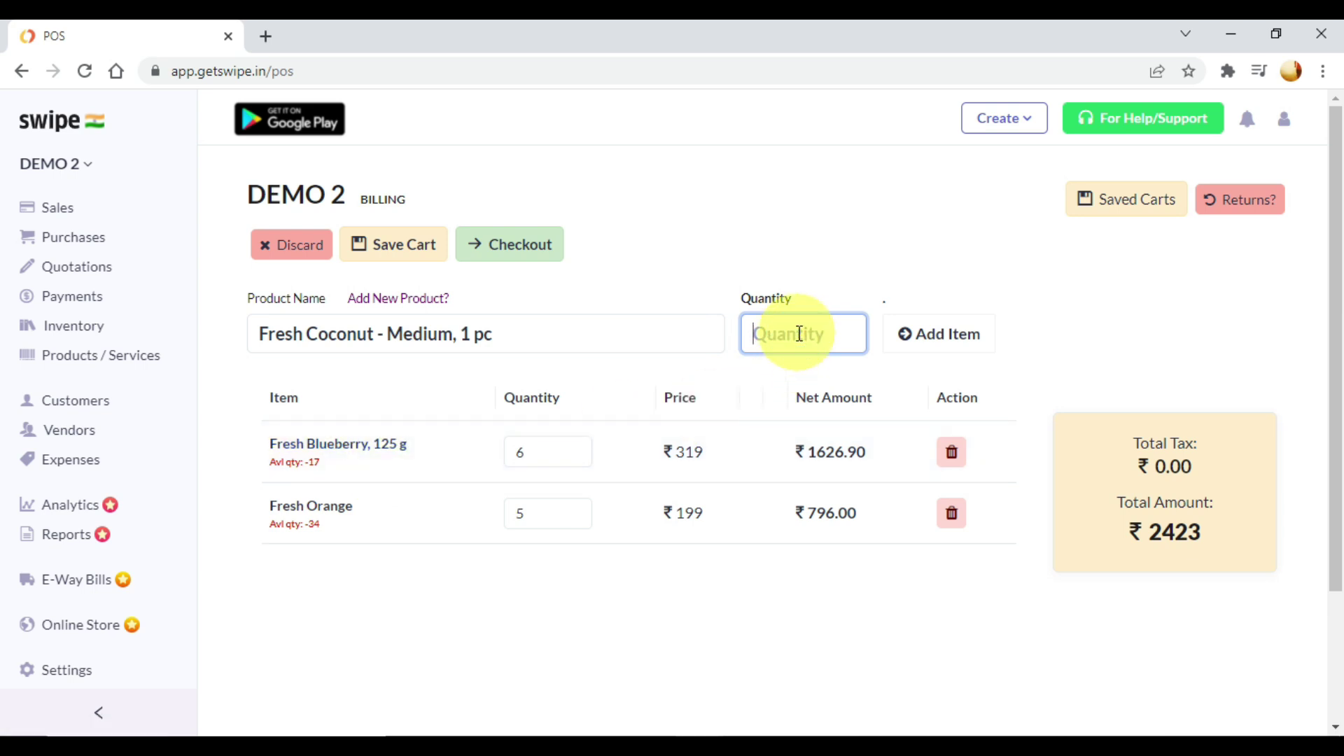
pyautogui.write('7')
pyautogui.click(930, 331)
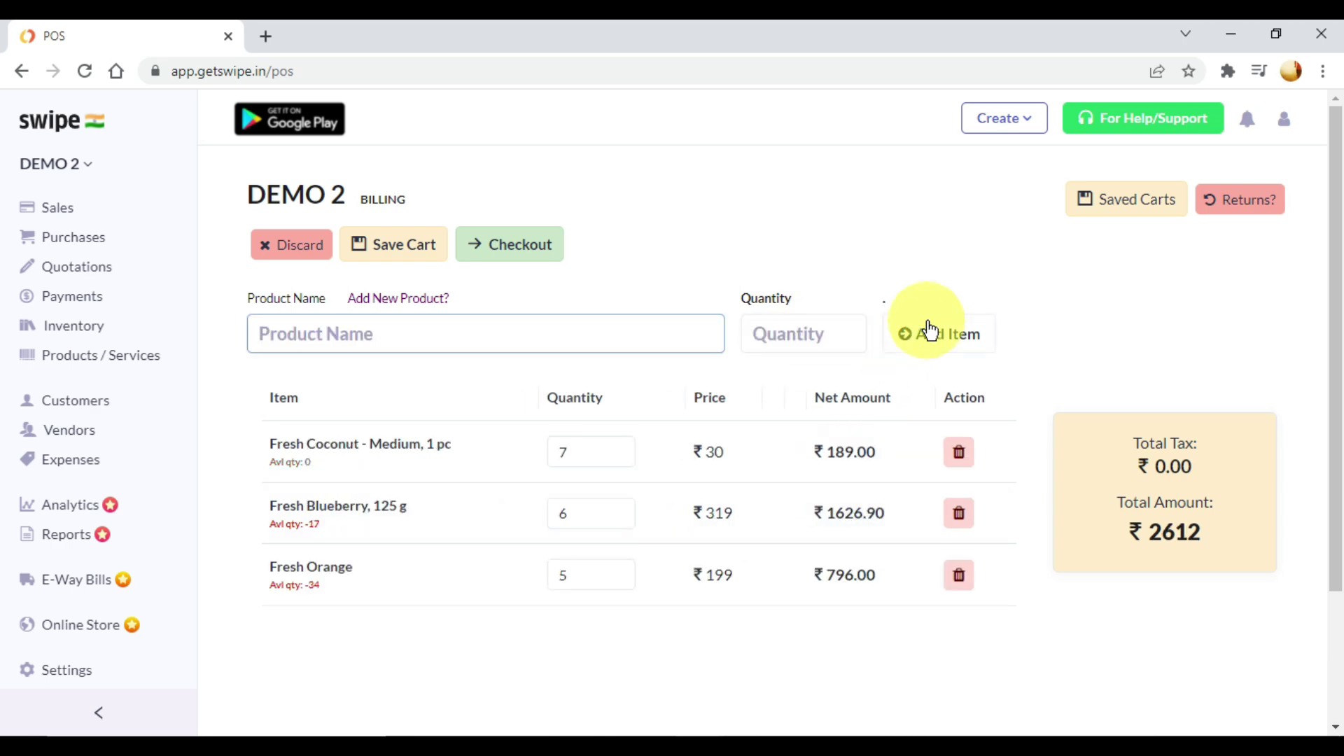
# Check out the POS cart with Cash as the mode of payment and without customer details, and save and print the bill
pyautogui.click(519, 246)
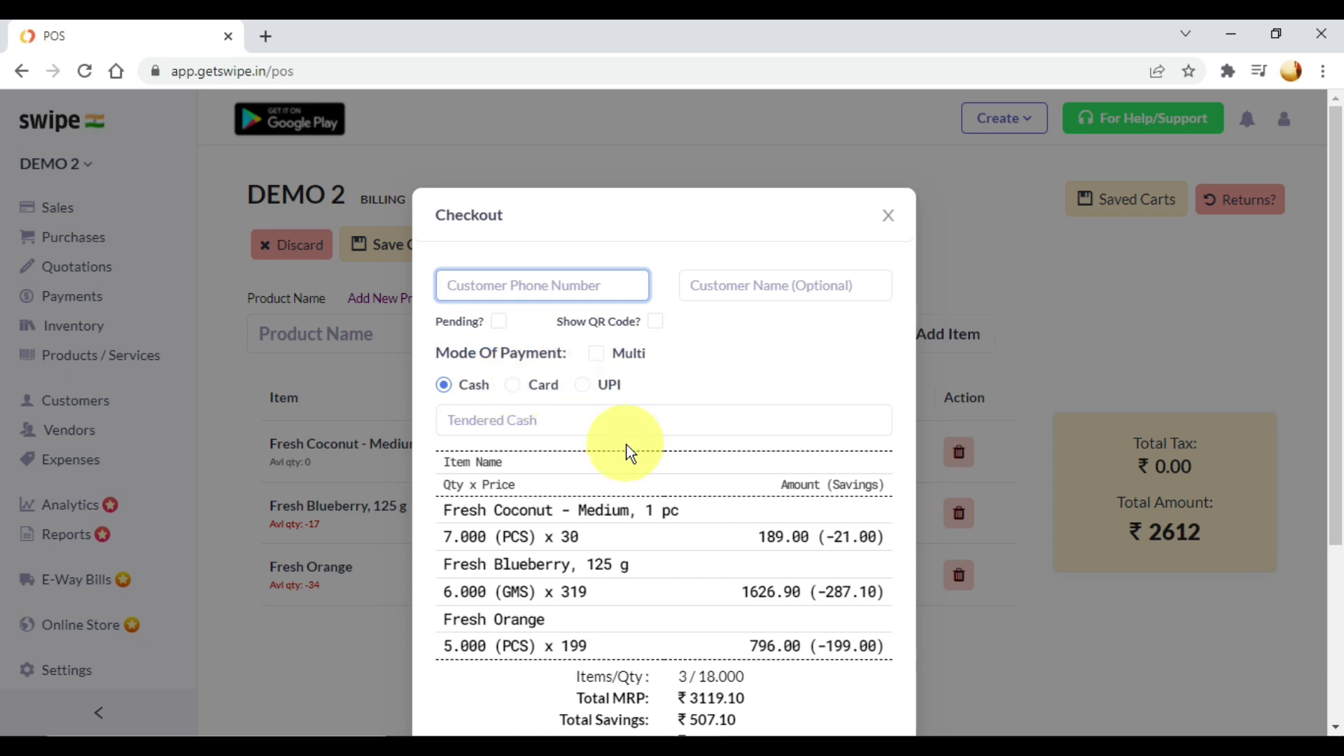
pyautogui.scroll(-4, 625, 448)
pyautogui.scroll(3, 672, 329)
pyautogui.scroll(-3, 763, 541)
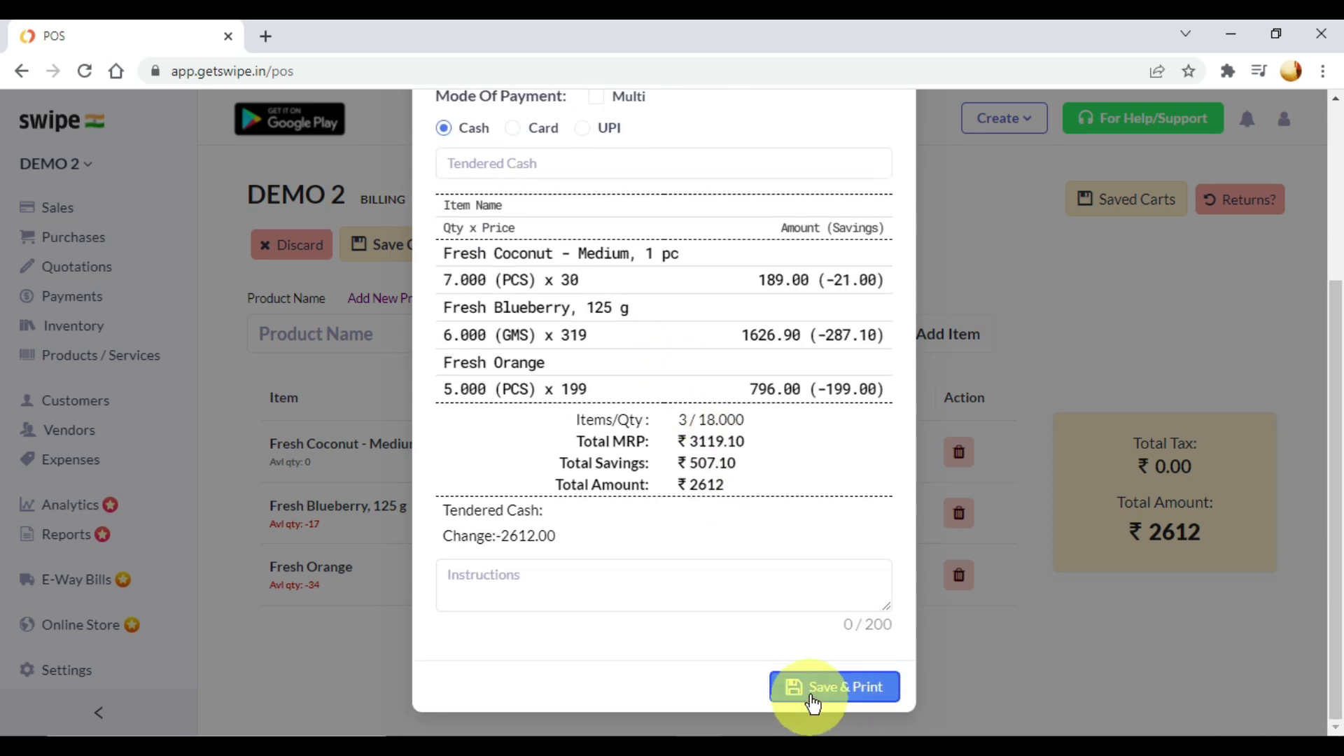
pyautogui.scroll(3, 721, 350)
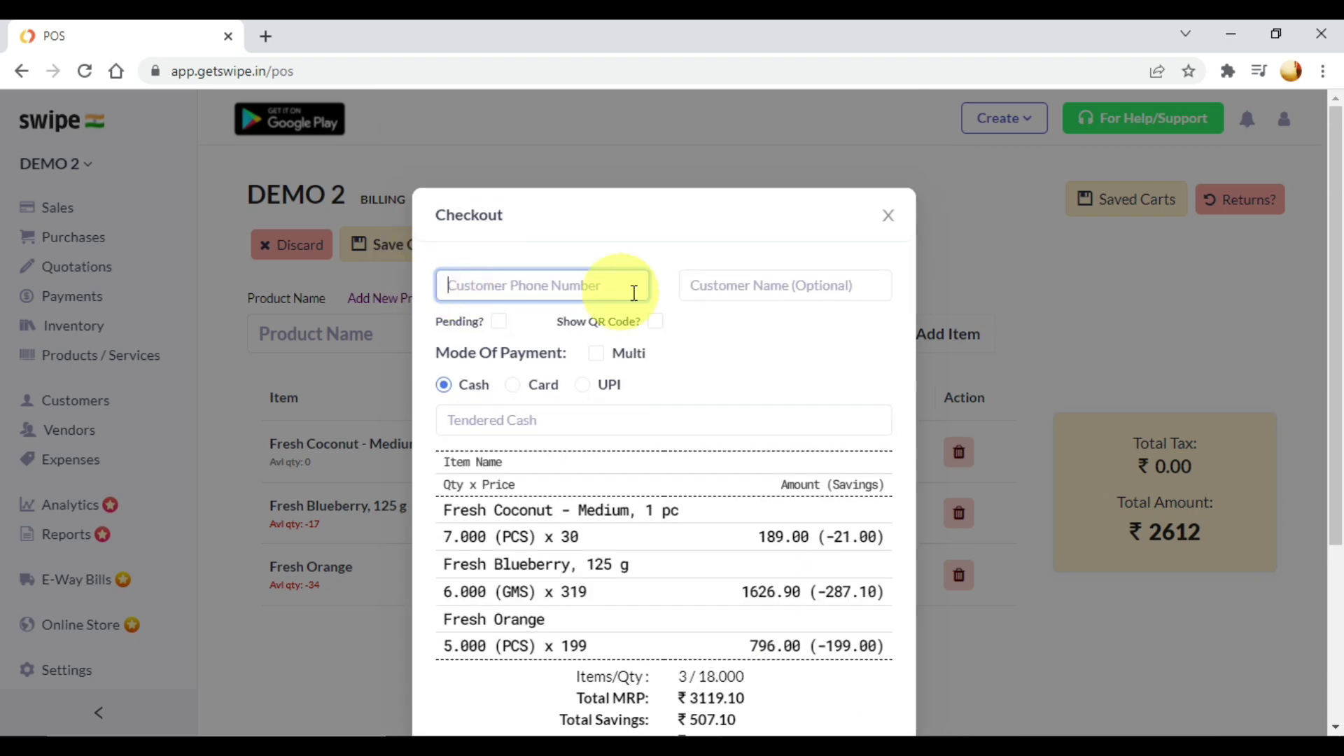
pyautogui.scroll(-3, 707, 459)
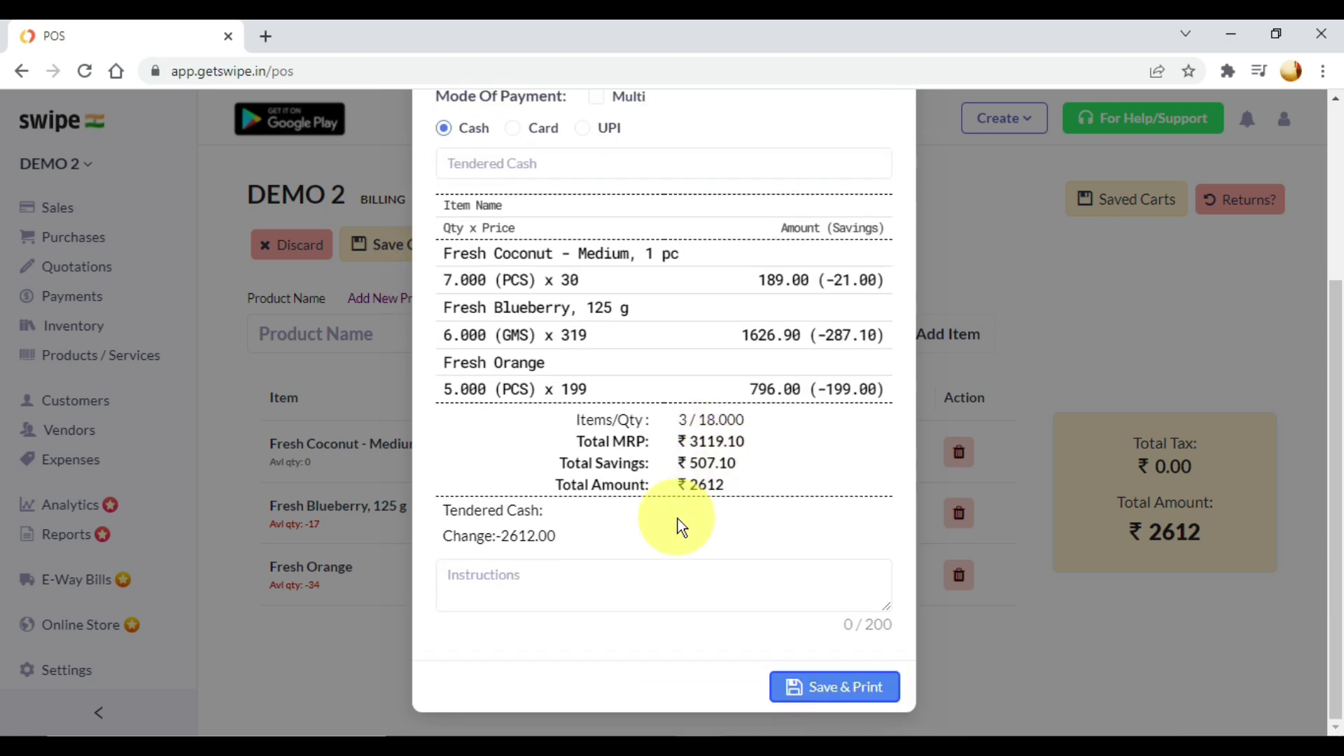
pyautogui.click(867, 692)
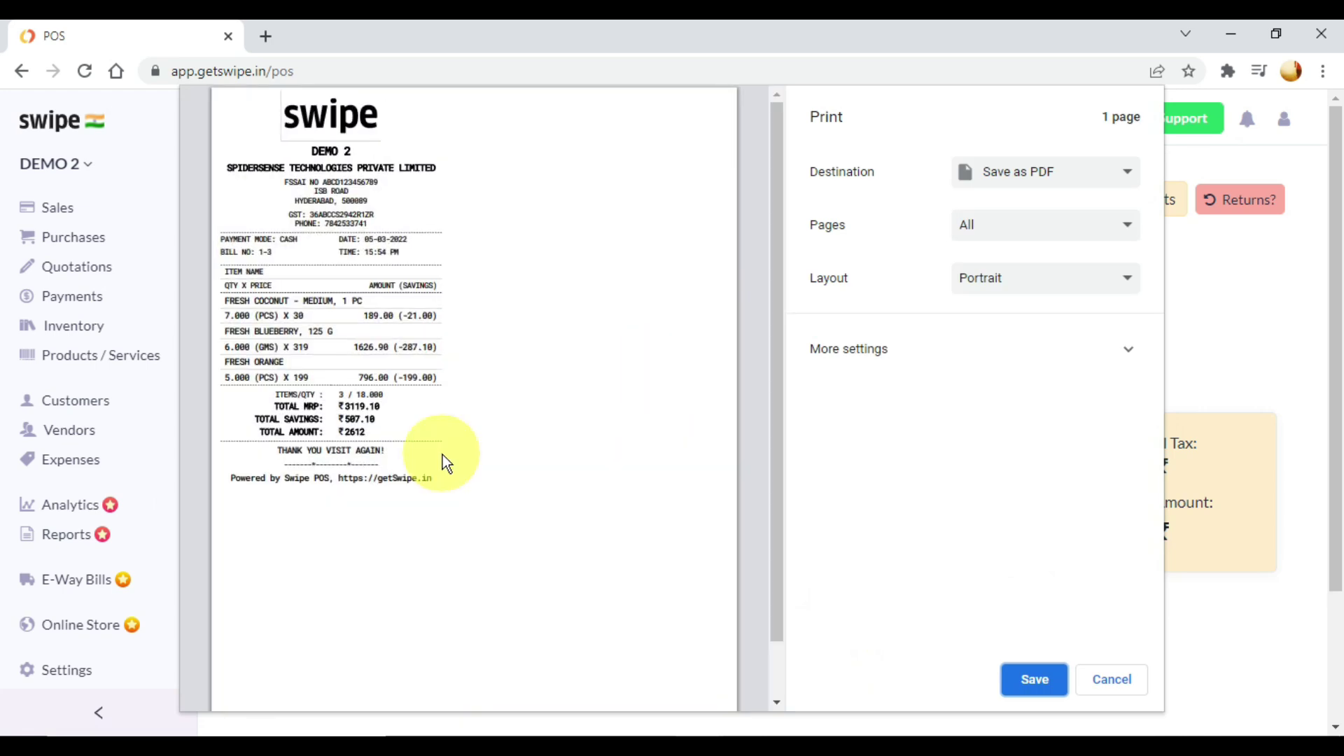
# Examine the POS receipt's items, savings and total amount in the print preview
pyautogui.scroll(1, 443, 455)
pyautogui.scroll(1, 456, 513)
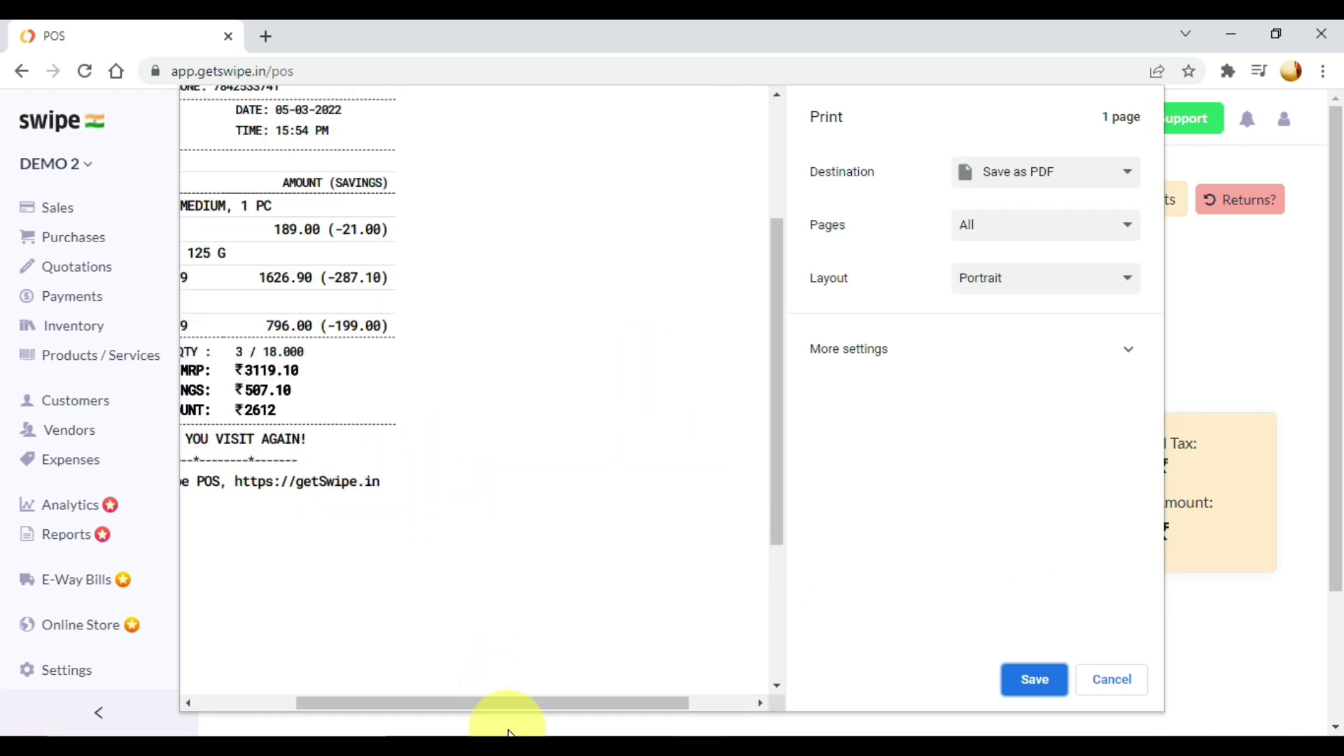
pyautogui.moveTo(526, 702); pyautogui.dragTo(405, 686)
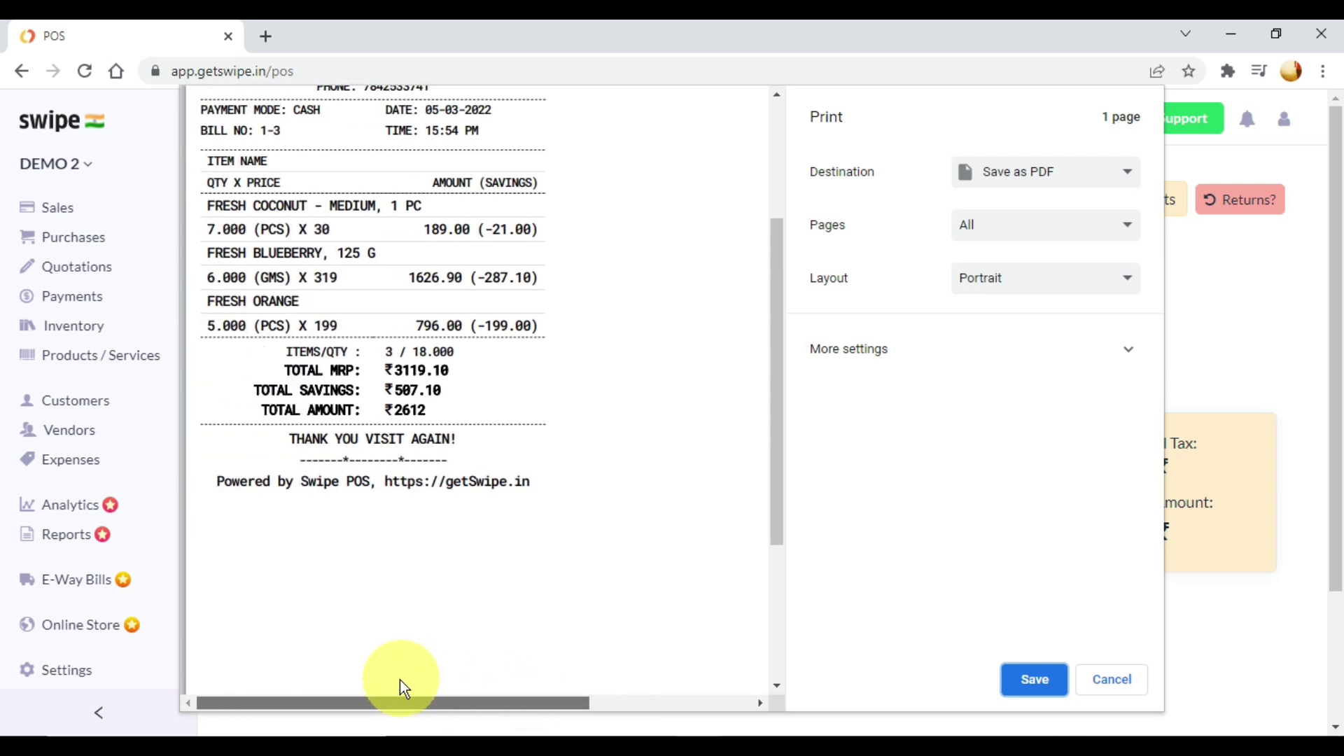
# Review the POS receipt from header to footer and close the print preview without saving
pyautogui.scroll(3, 261, 168)
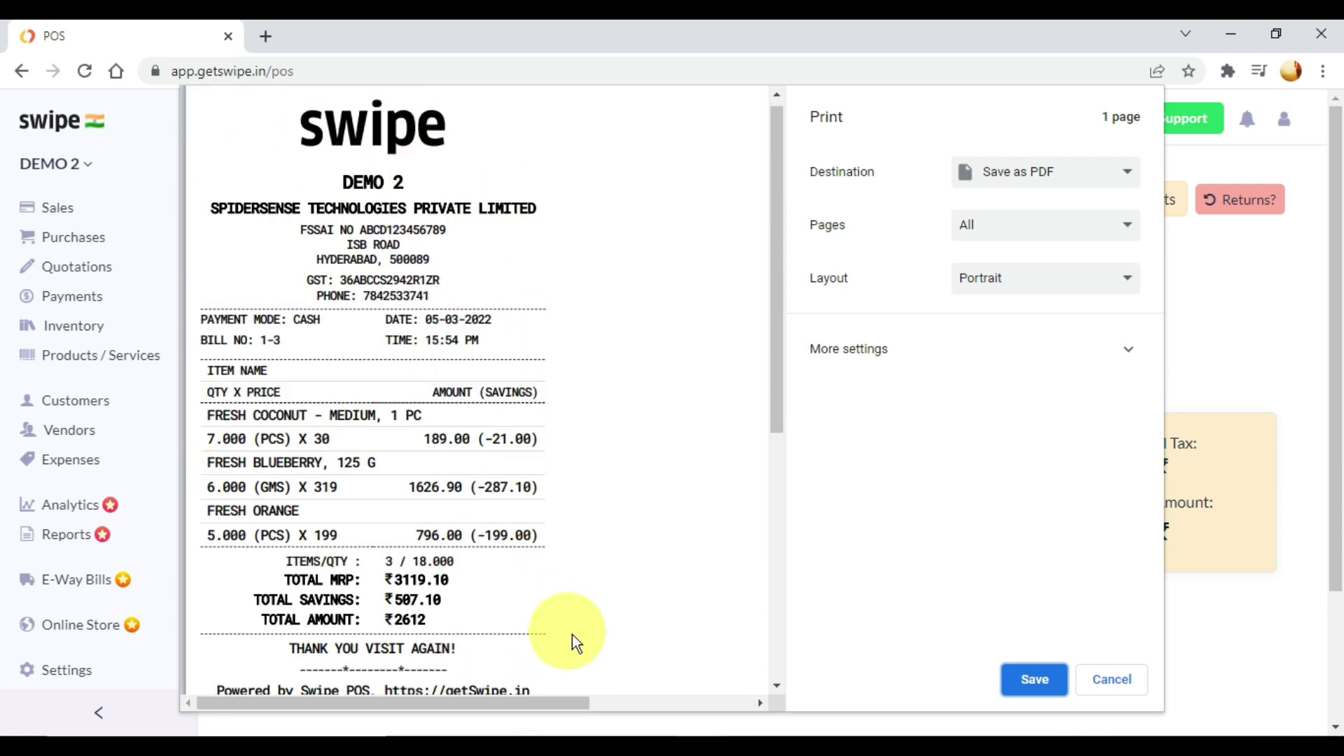
pyautogui.scroll(-2, 646, 614)
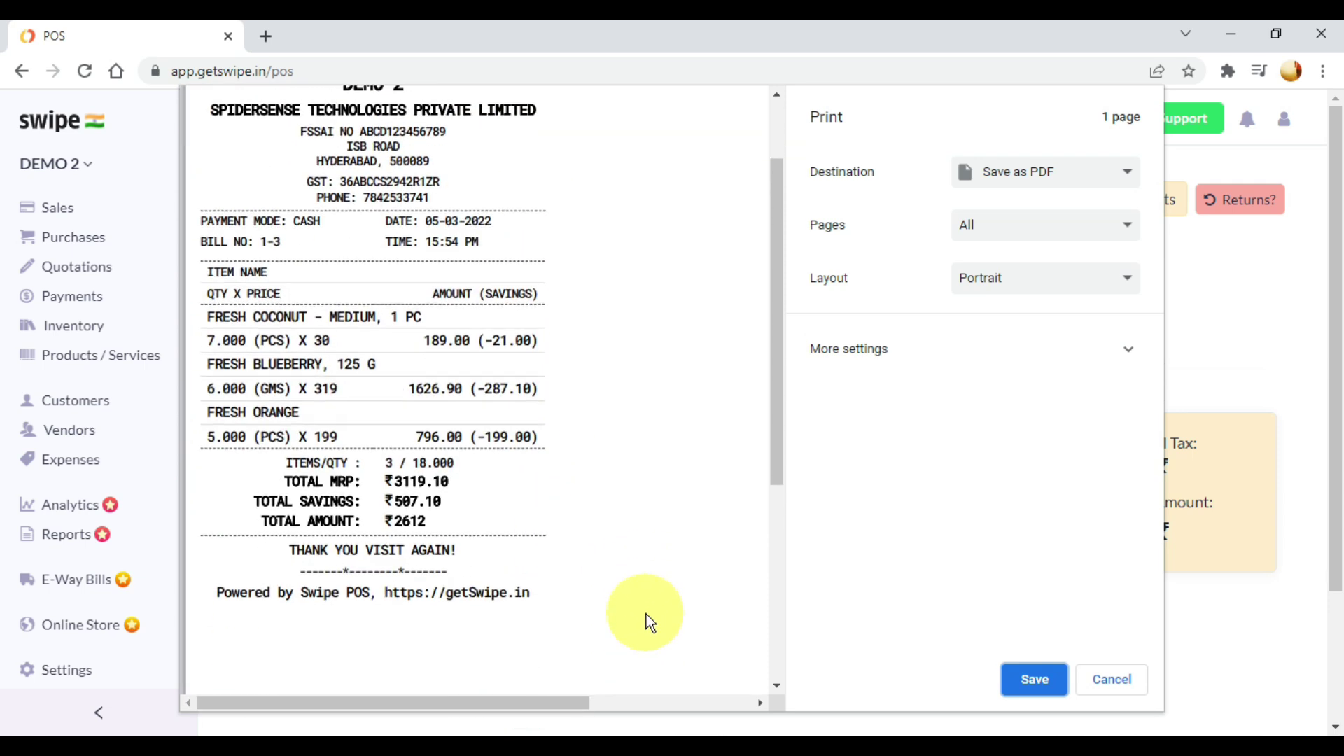
pyautogui.click(1103, 692)
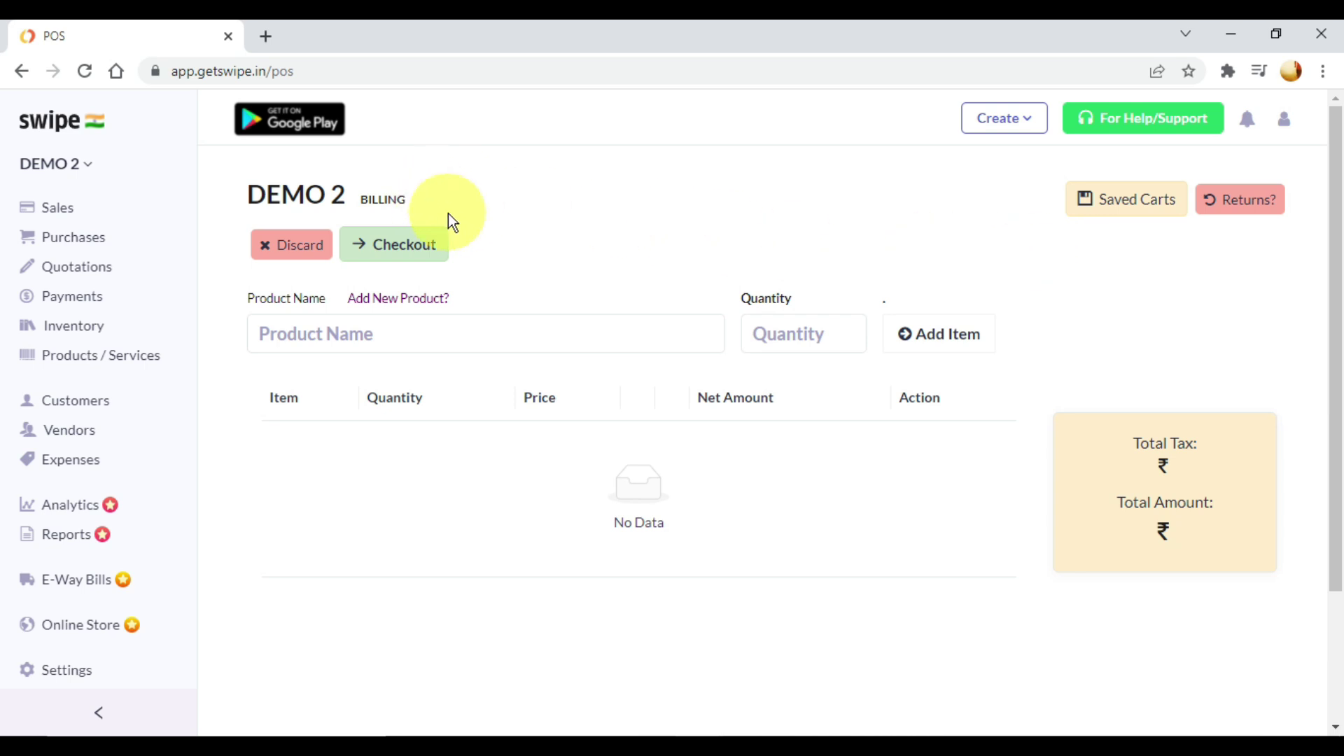
# Open the sales list and look through all transactions, including the latest POS bill
pyautogui.click(63, 210)
pyautogui.click(830, 321)
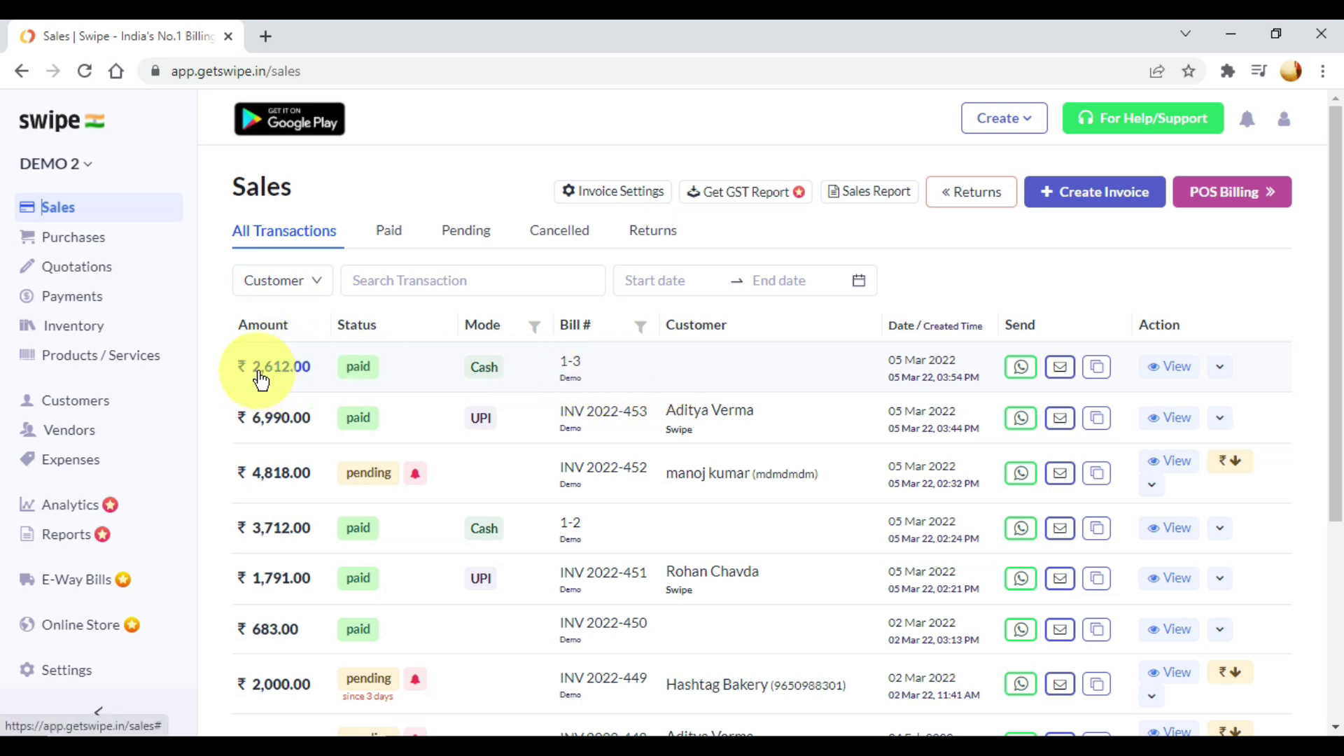
pyautogui.scroll(-2, 426, 483)
pyautogui.scroll(-3, 424, 490)
pyautogui.scroll(5, 423, 490)
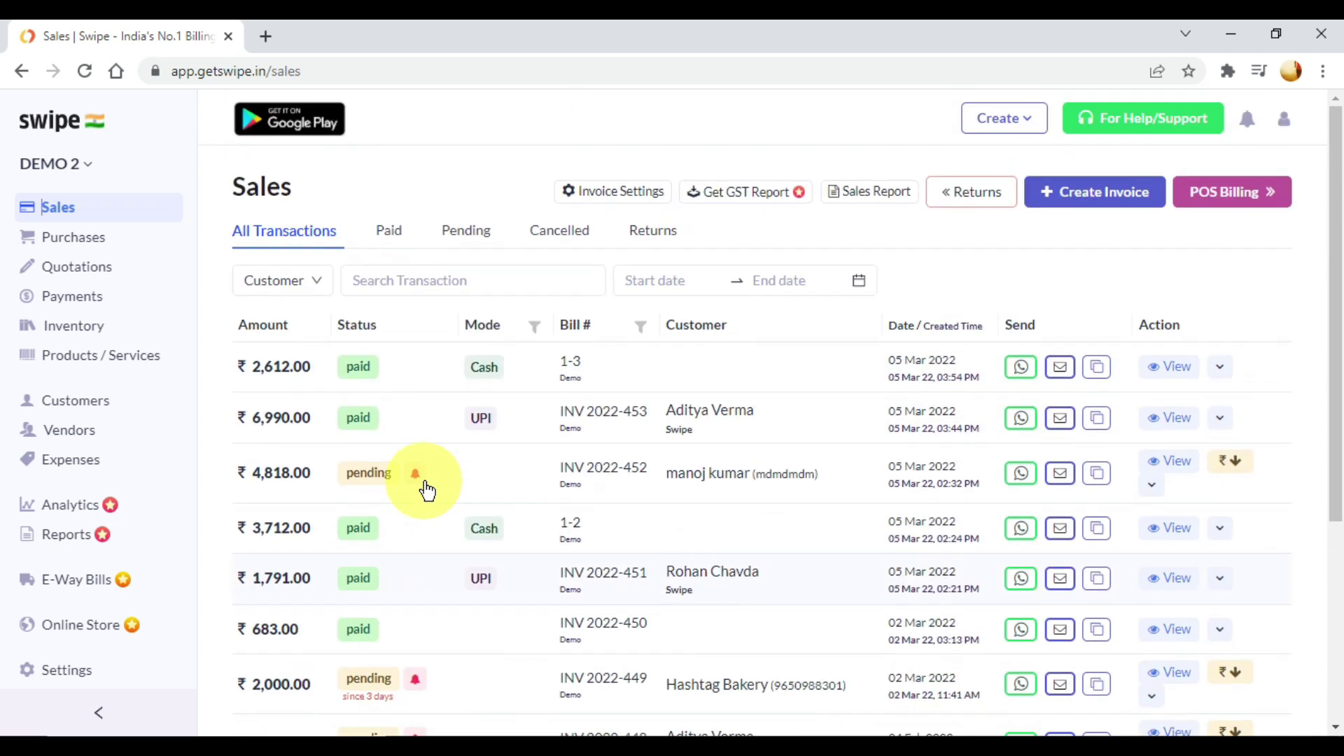
# Show only the paid sales transactions and look through the list
pyautogui.click(389, 232)
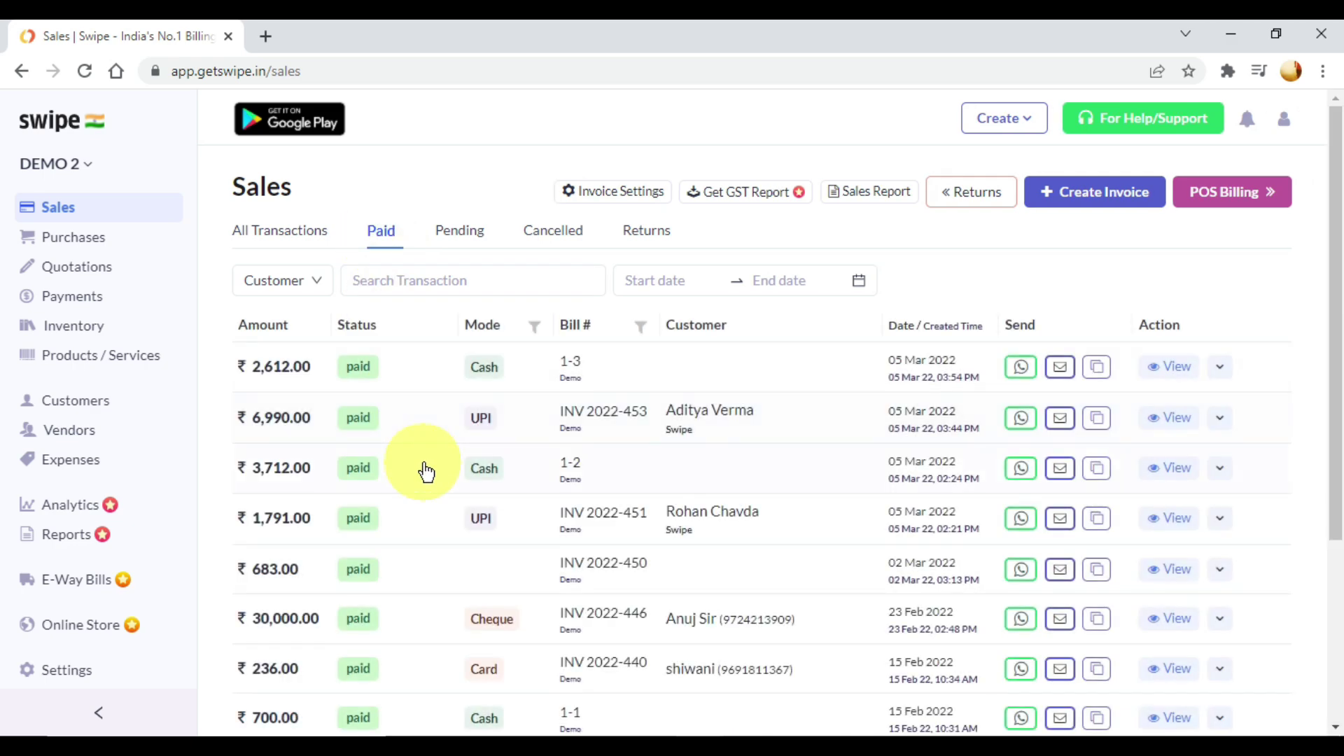
pyautogui.scroll(-4, 431, 490)
pyautogui.scroll(5, 430, 498)
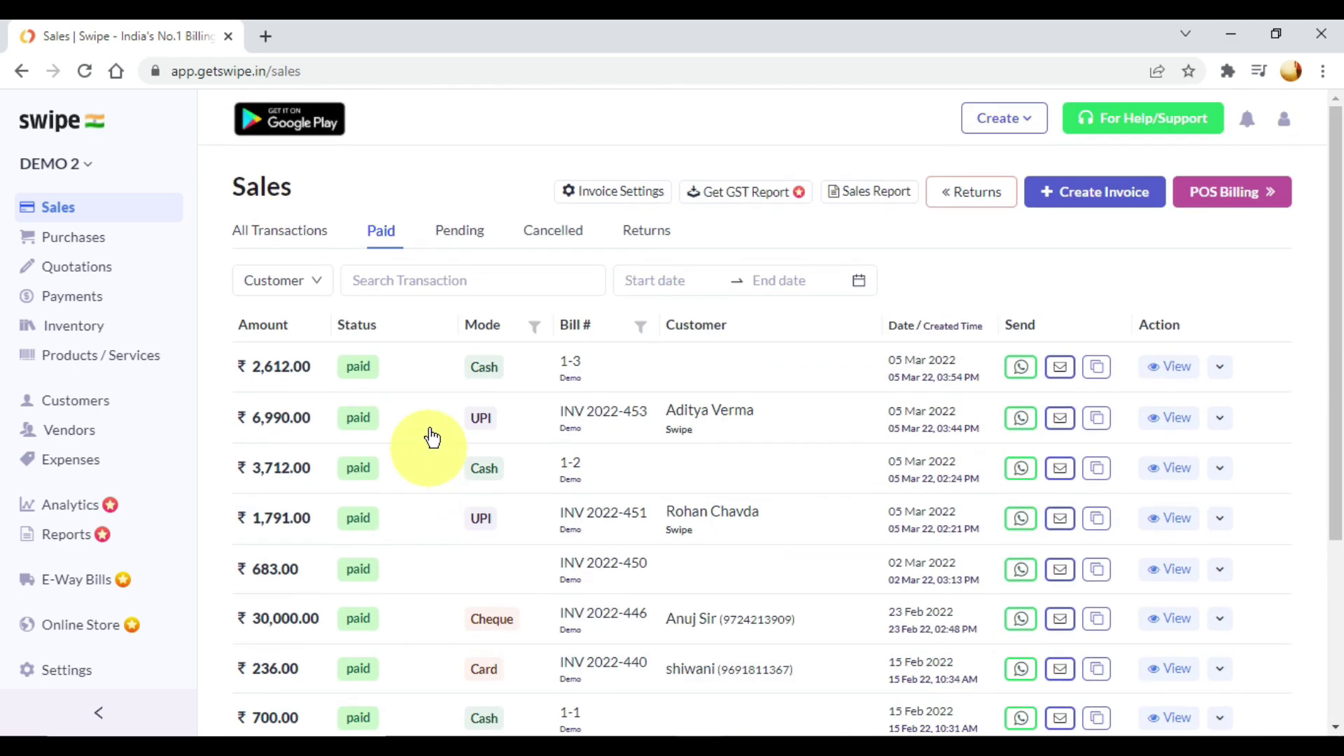
# Show only the pending sales transactions and look through their statuses and totals
pyautogui.click(461, 235)
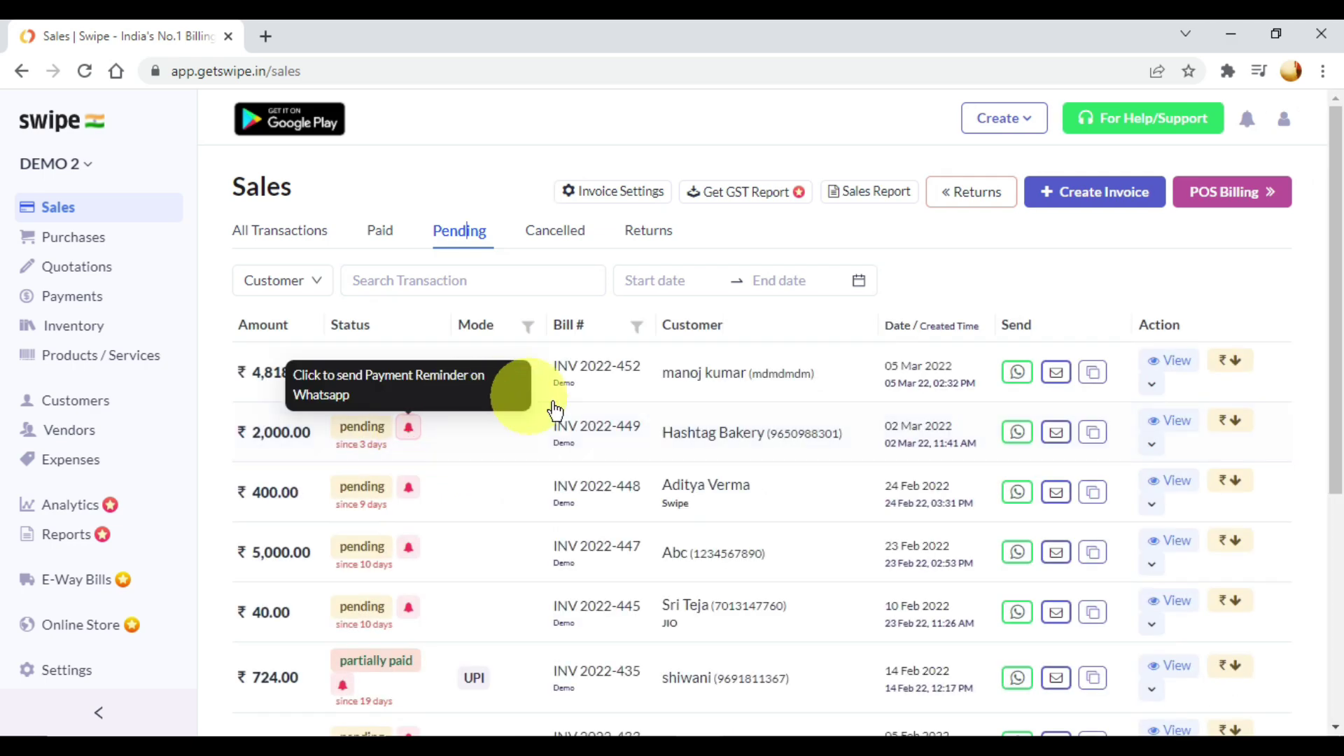
pyautogui.scroll(-5, 516, 504)
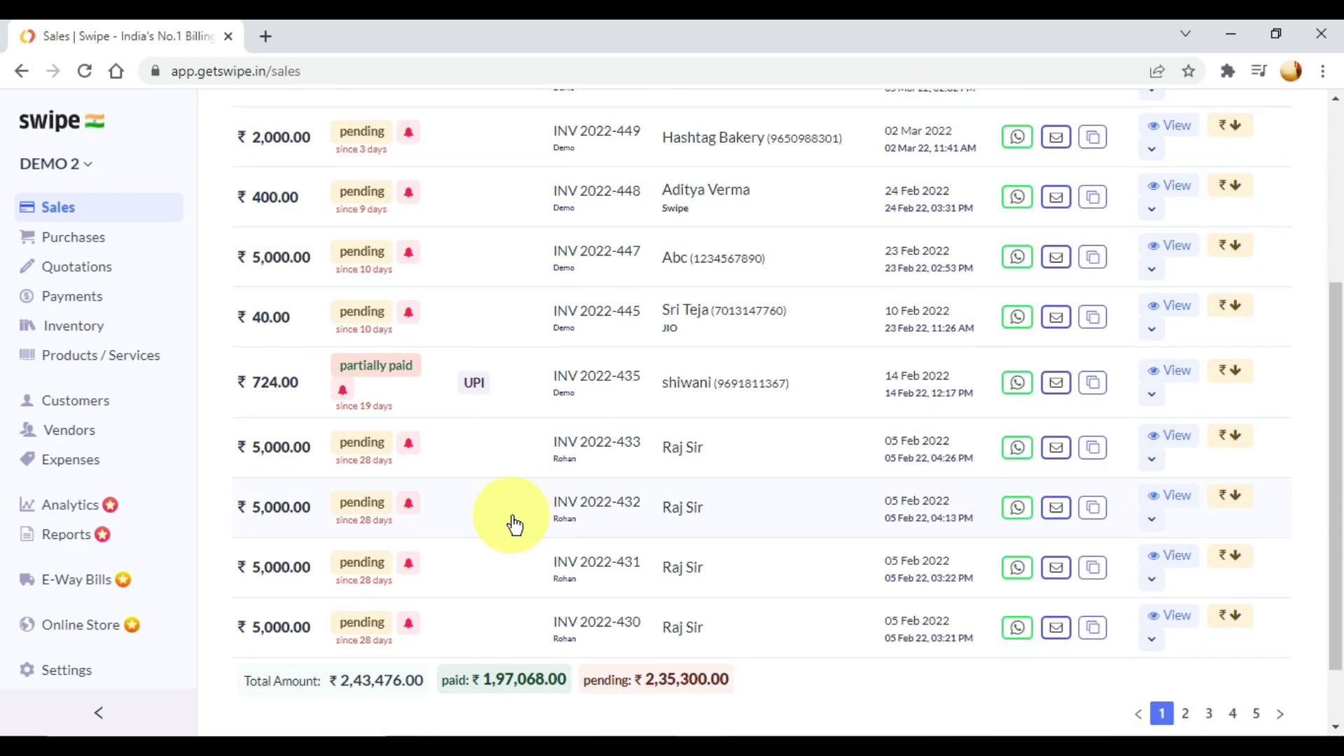
pyautogui.scroll(-2, 511, 525)
pyautogui.scroll(10, 511, 525)
pyautogui.scroll(-3, 448, 490)
pyautogui.scroll(3, 466, 476)
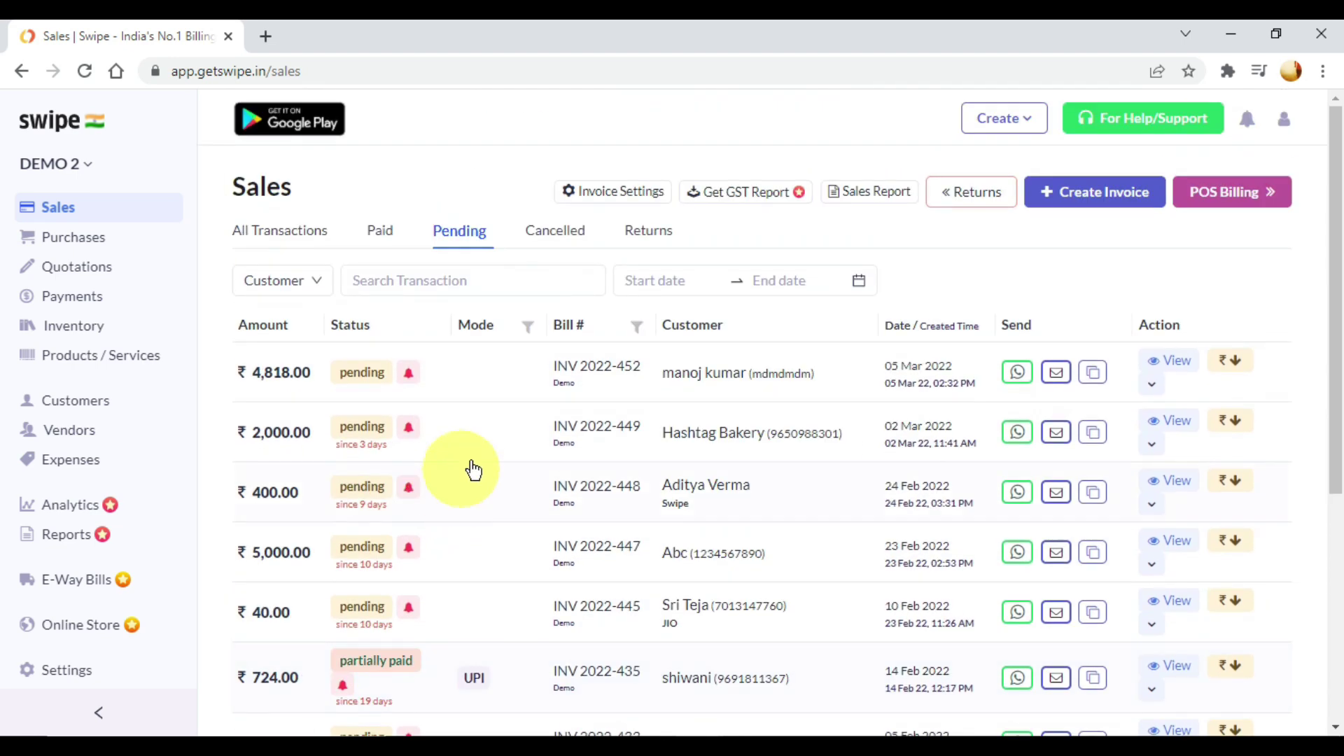
# Show only the cancelled sales transactions and look through the list
pyautogui.click(563, 241)
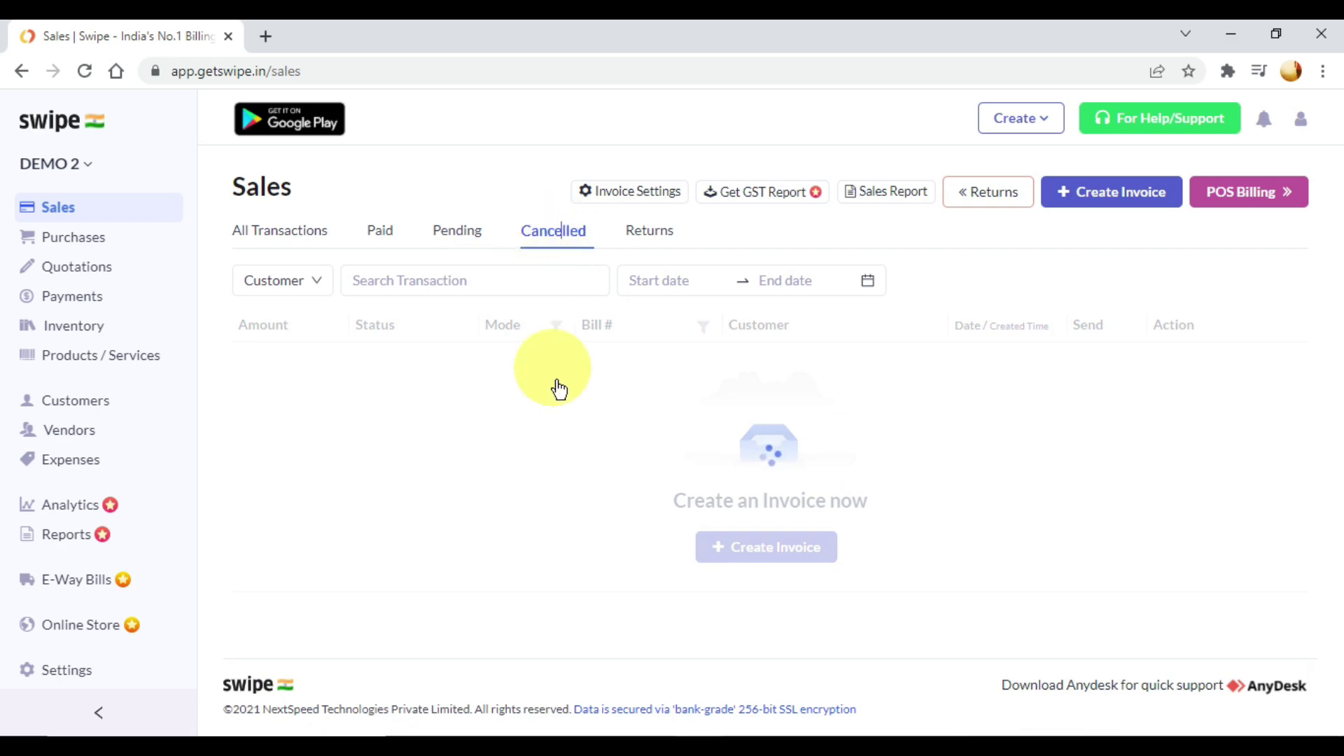
pyautogui.scroll(-3, 532, 462)
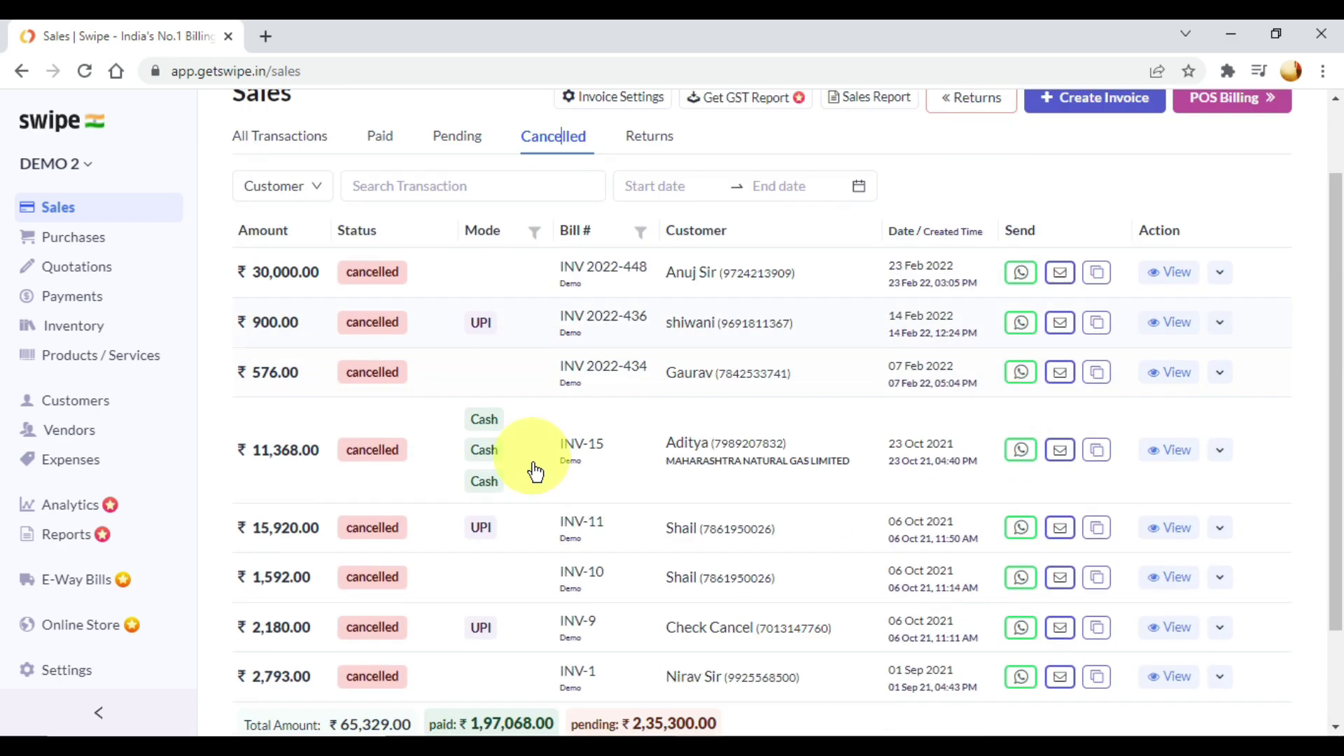
pyautogui.scroll(3, 535, 473)
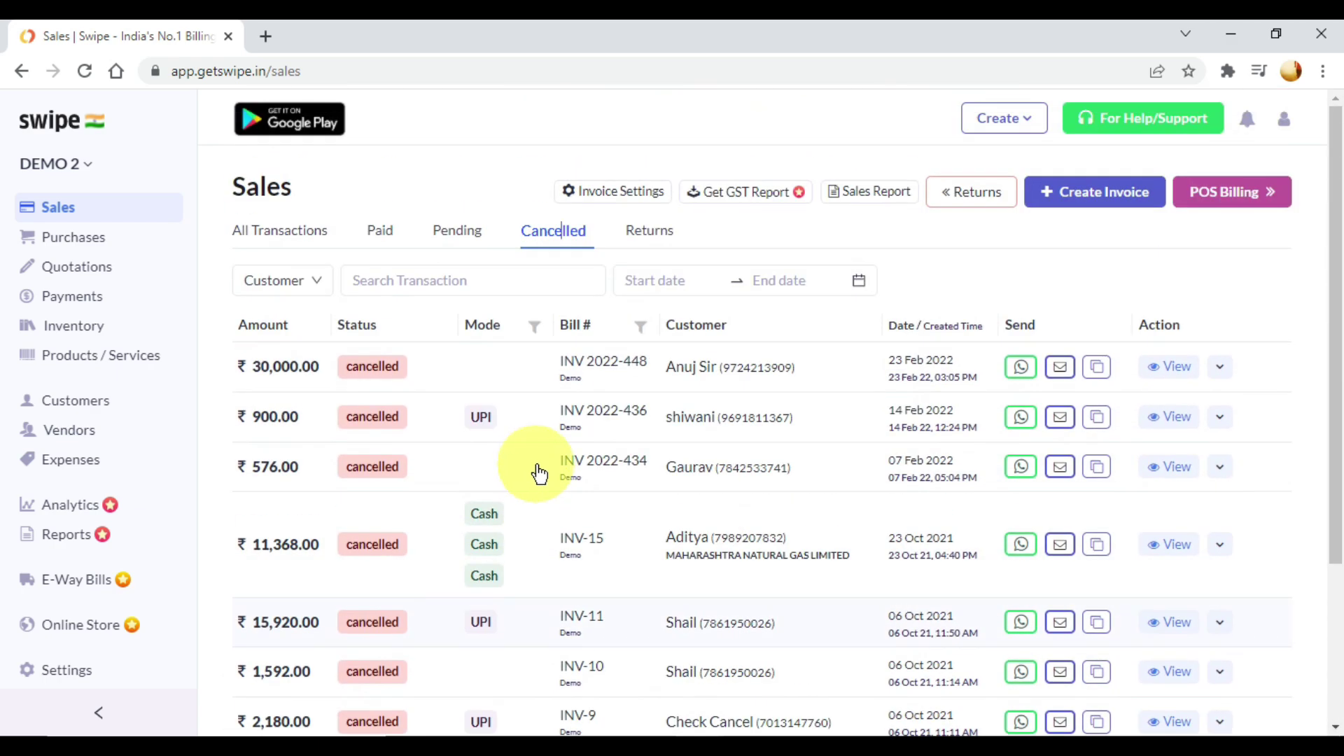
# View the sales returns and open a new sales return form to examine its customer, product and quantity fields
pyautogui.click(650, 231)
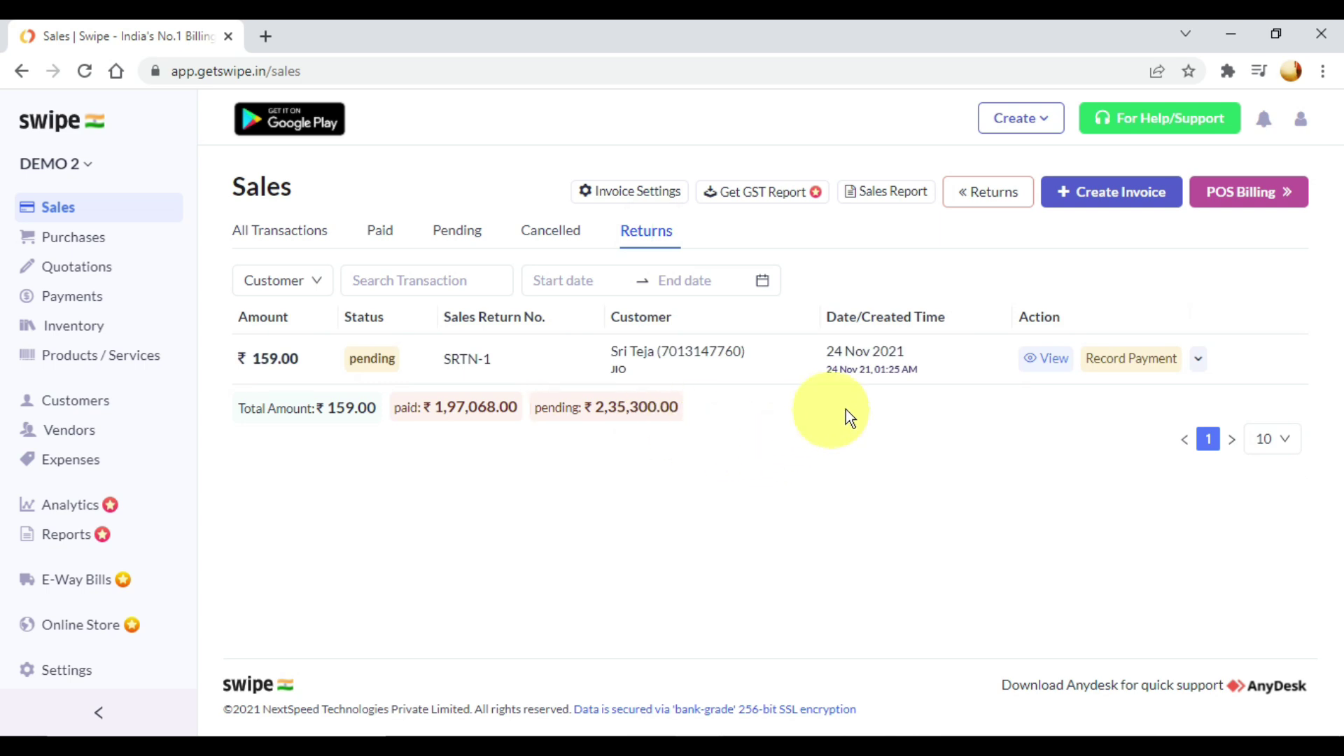
pyautogui.click(1004, 198)
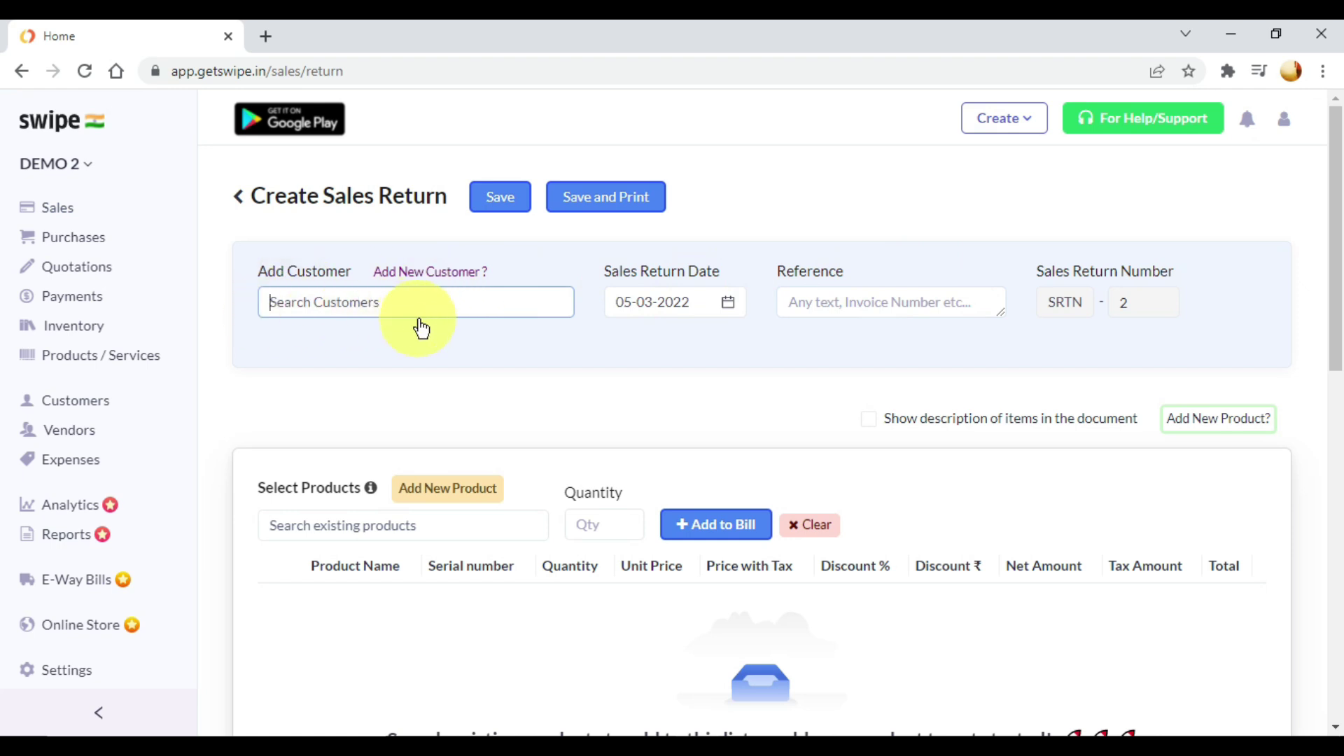
pyautogui.click(398, 304)
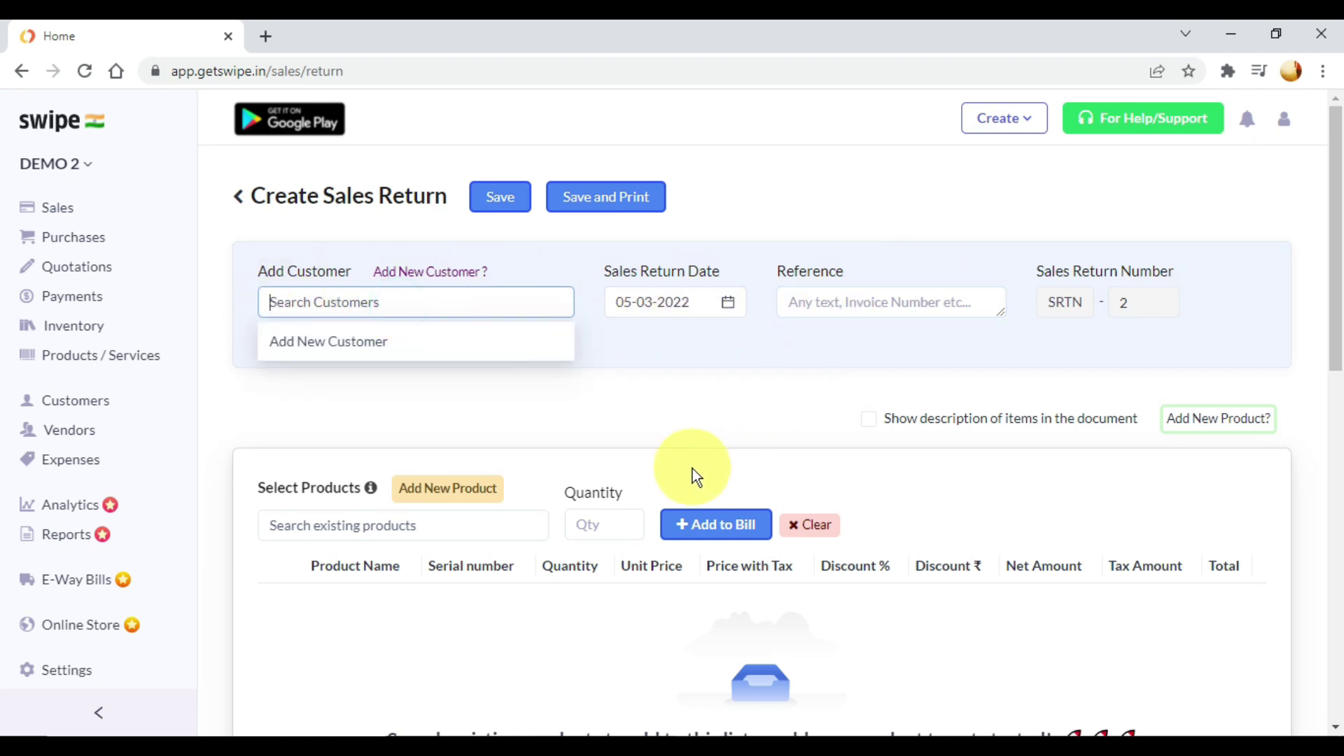
pyautogui.scroll(-2, 560, 462)
pyautogui.scroll(1, 413, 441)
pyautogui.click(385, 428)
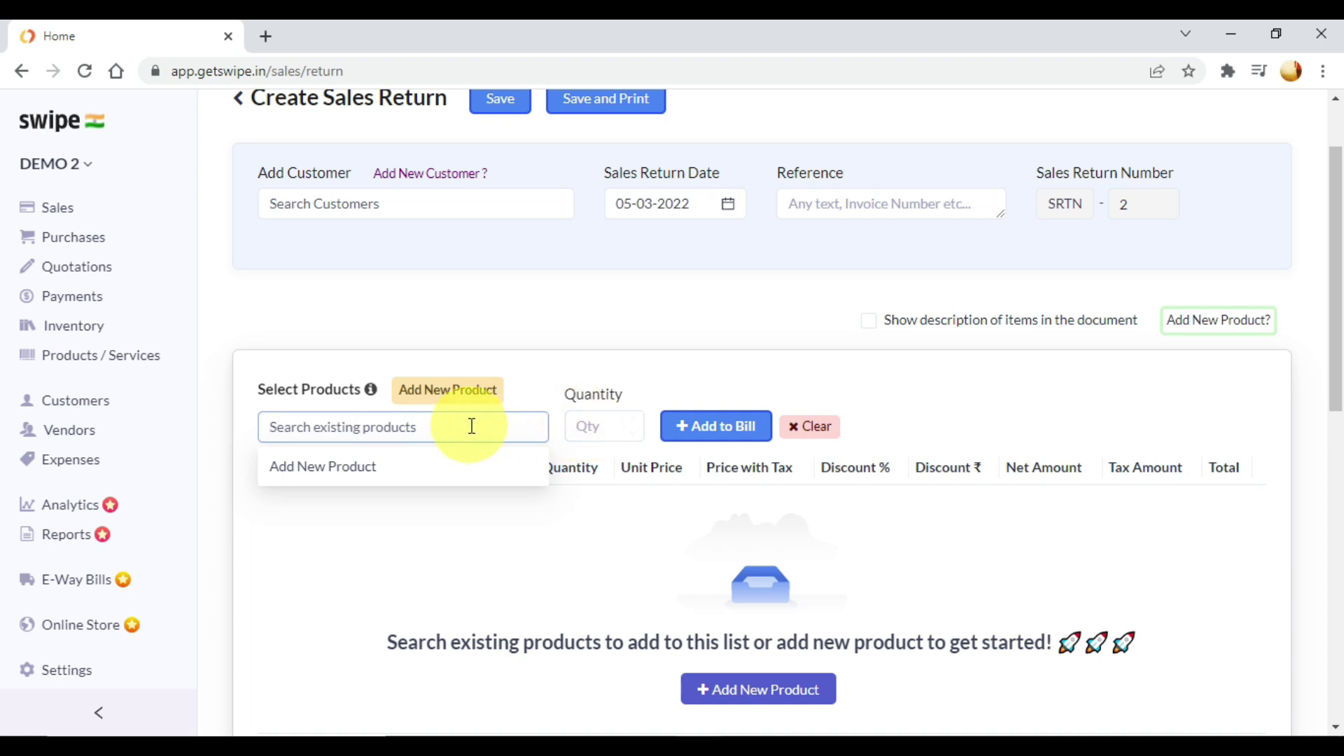
pyautogui.click(605, 426)
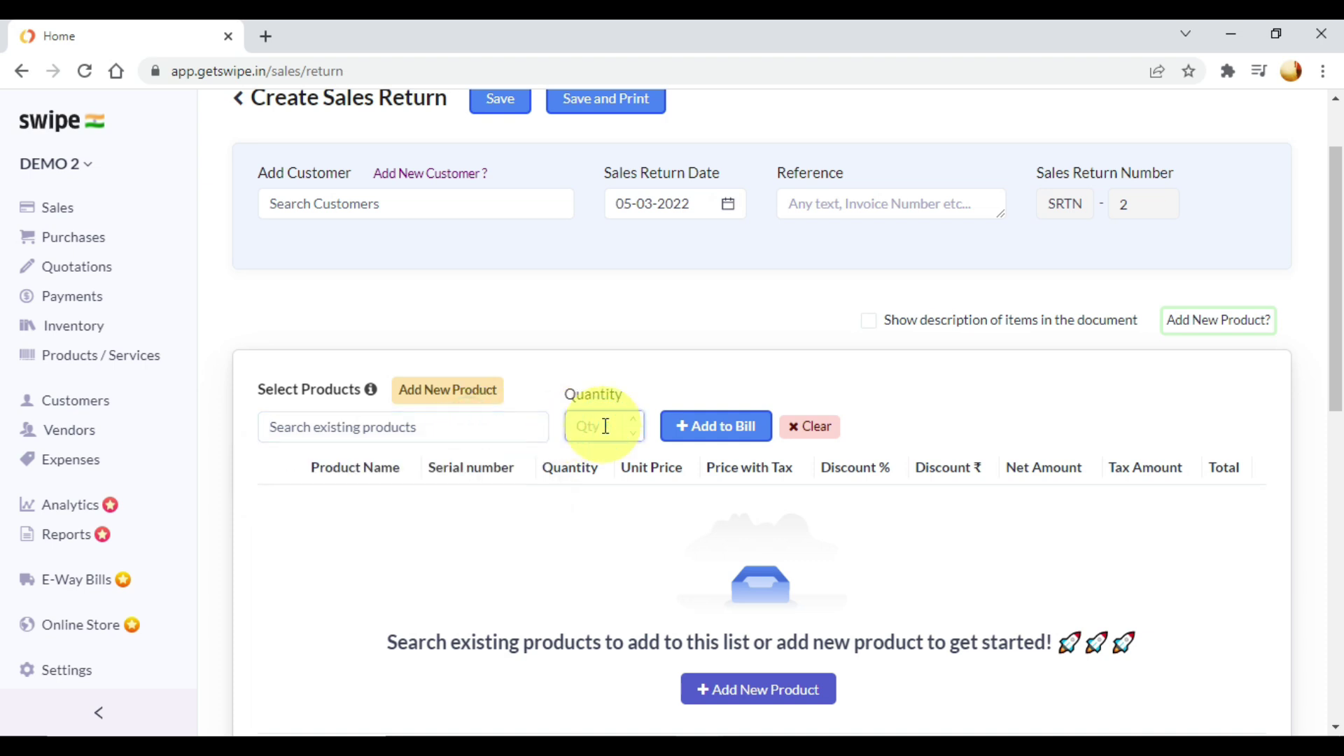
pyautogui.scroll(2, 570, 321)
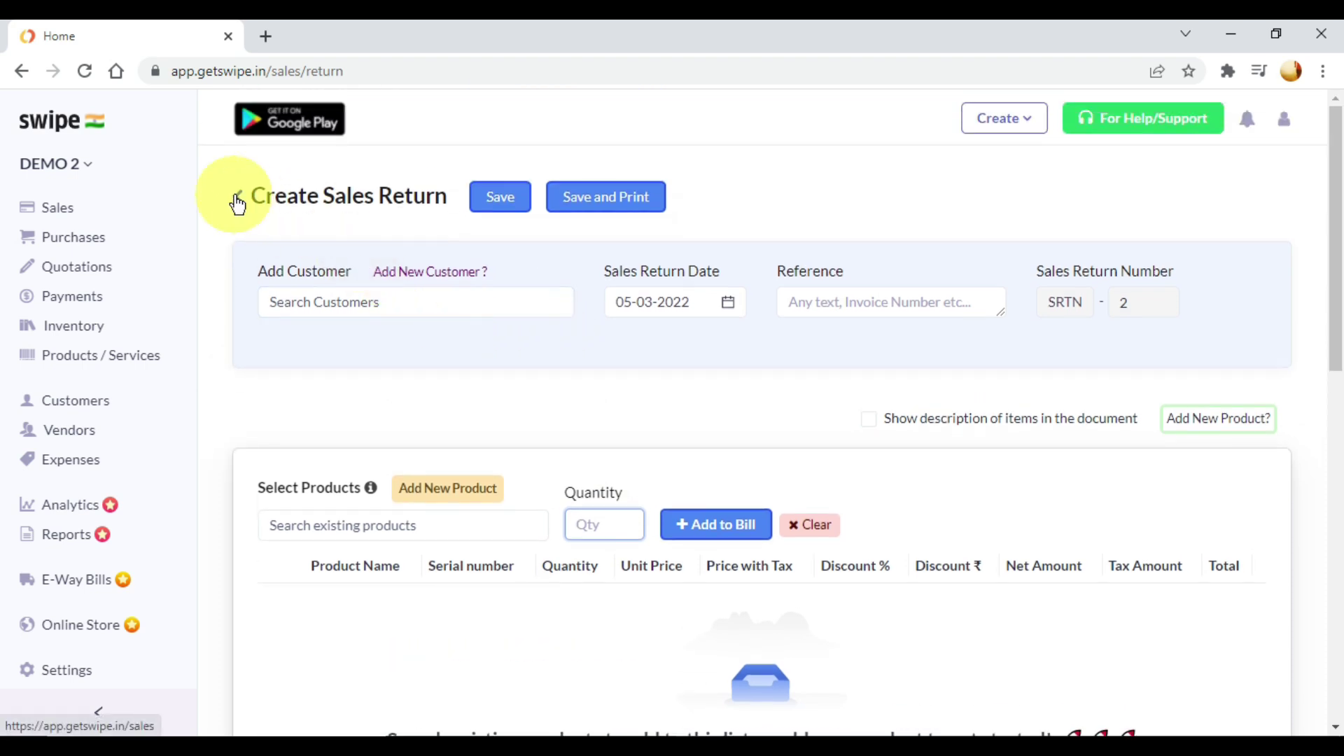
# View the purchases, quotations and customer payments pages one after another
pyautogui.click(74, 240)
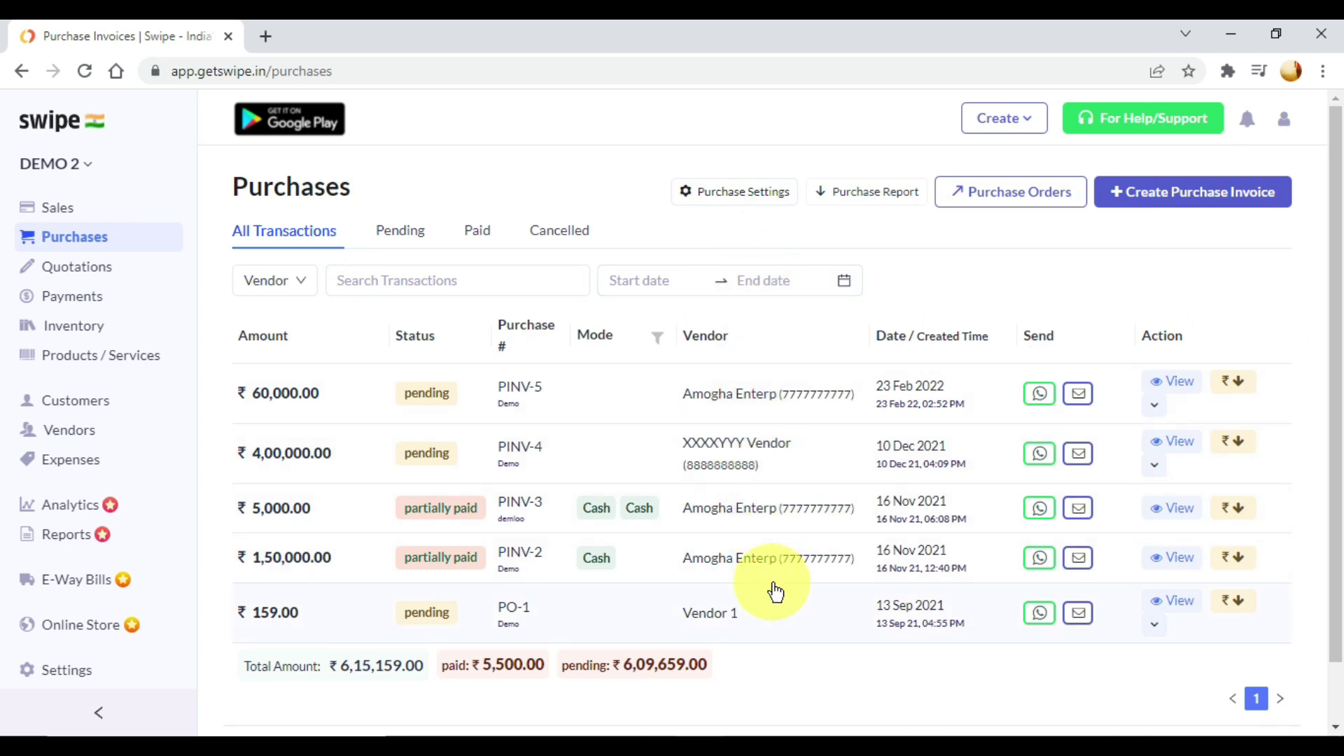
pyautogui.click(89, 275)
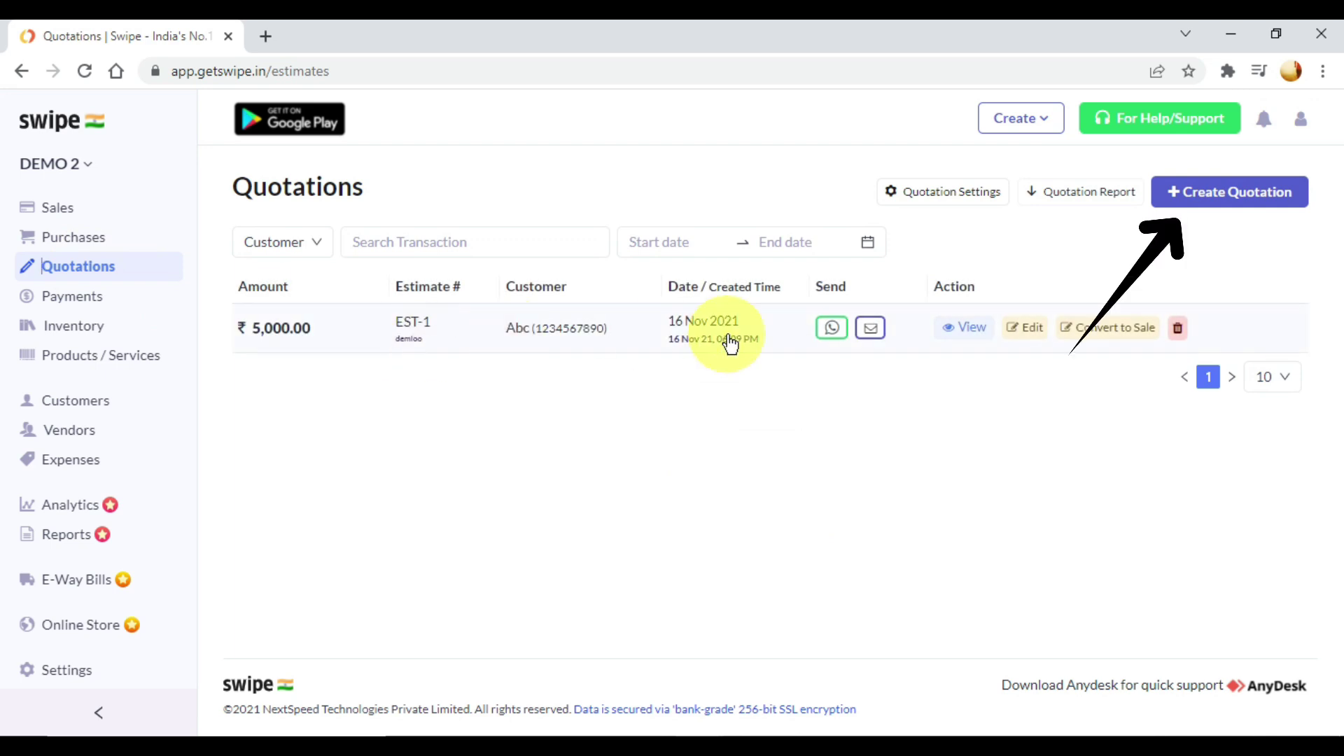
pyautogui.click(103, 305)
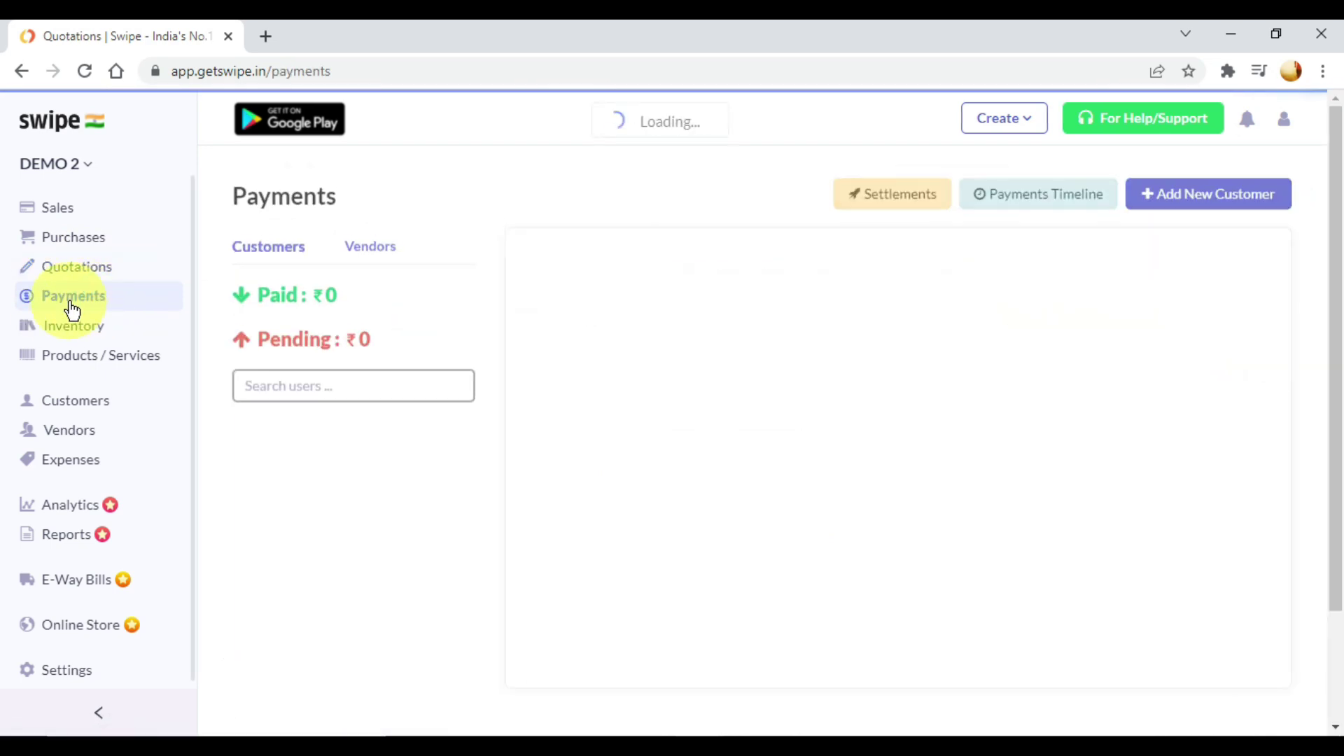
pyautogui.moveTo(464, 494); pyautogui.dragTo(464, 461)
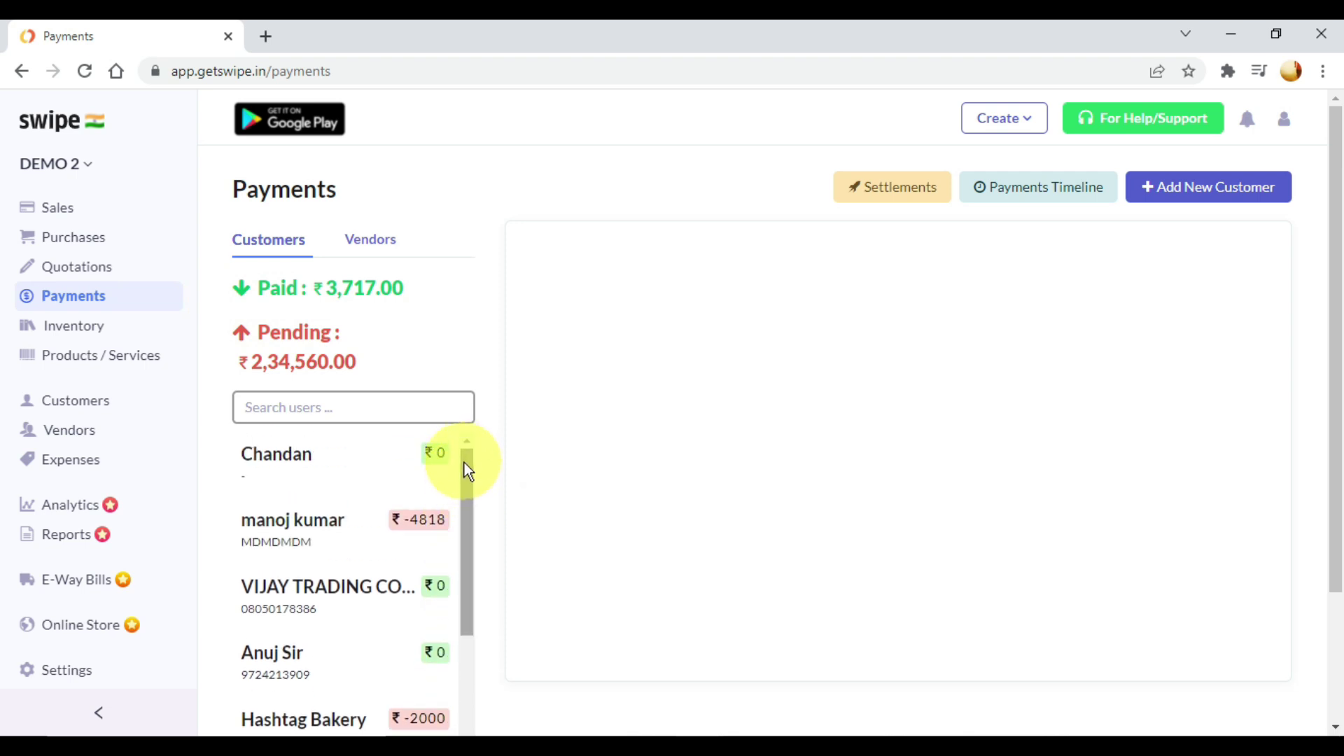
# Download the bulk Stock In template from the inventory, view it in Excel and close the spreadsheet
pyautogui.click(73, 329)
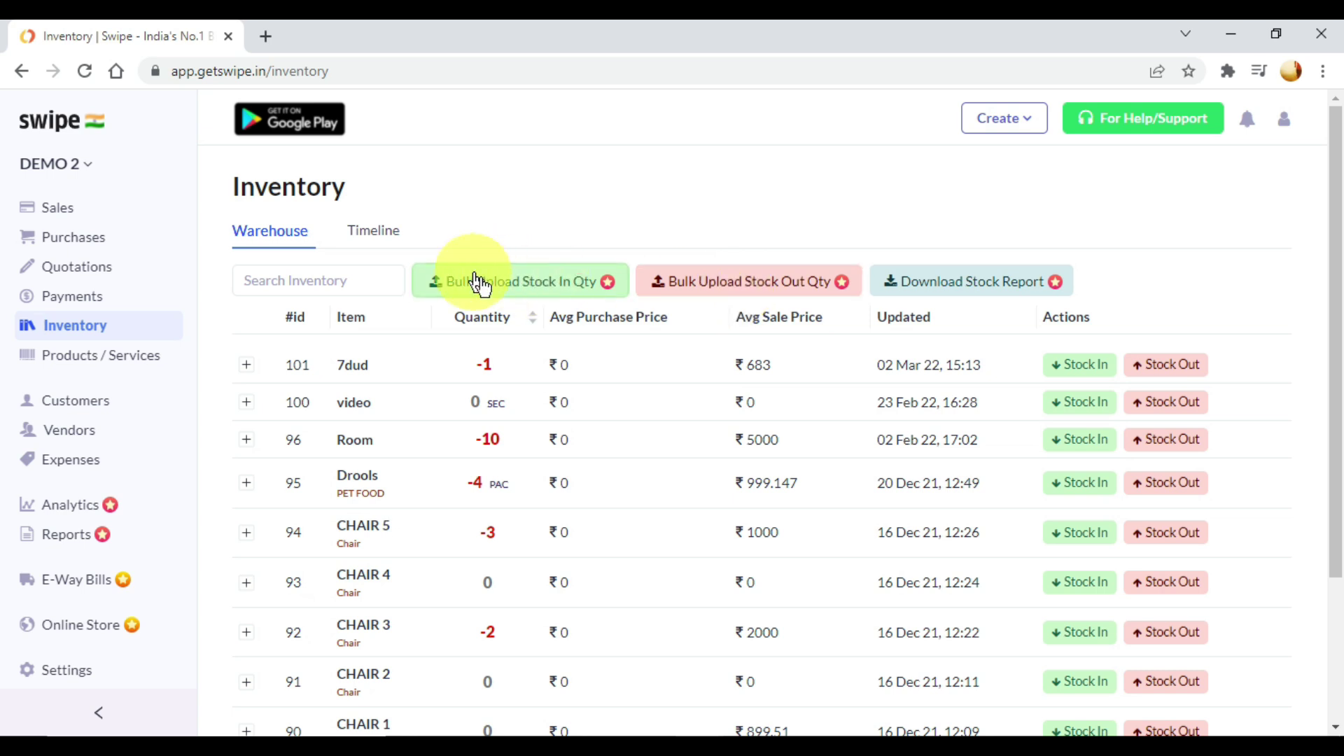
pyautogui.click(541, 287)
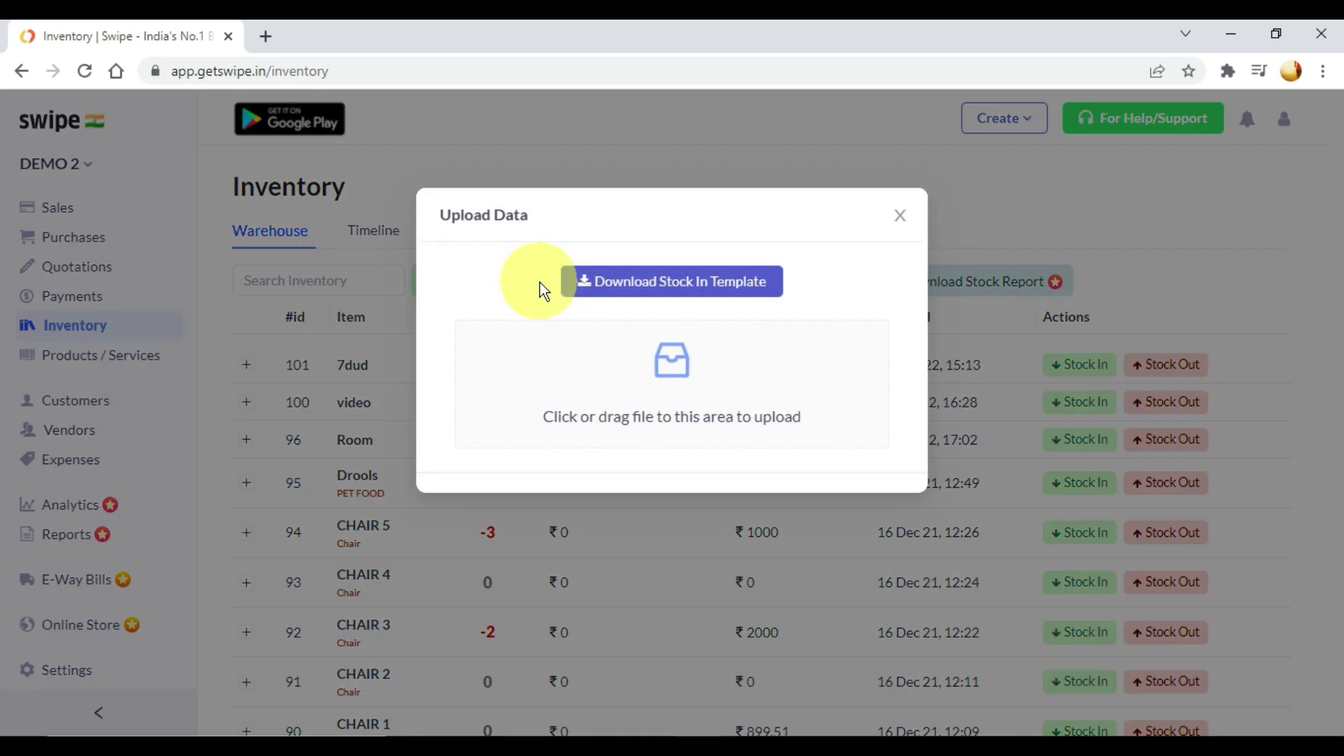
pyautogui.click(735, 285)
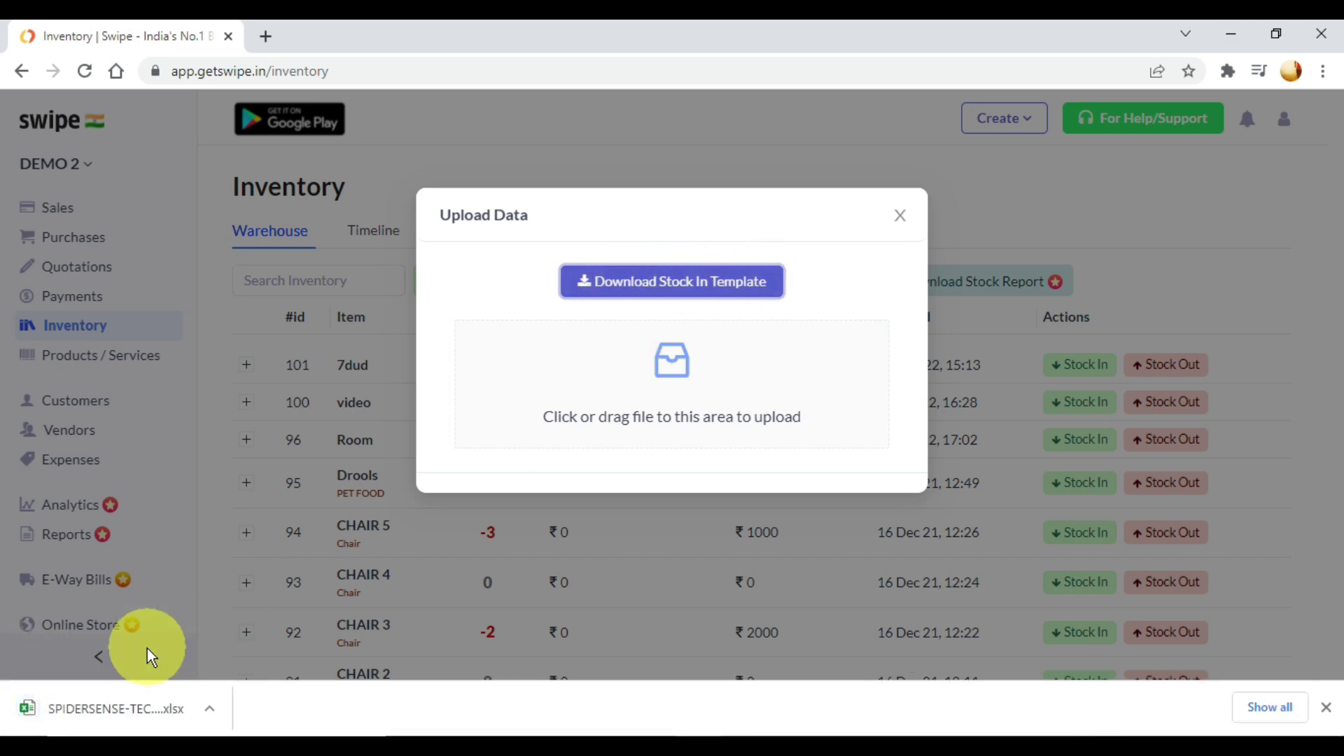
pyautogui.click(898, 217)
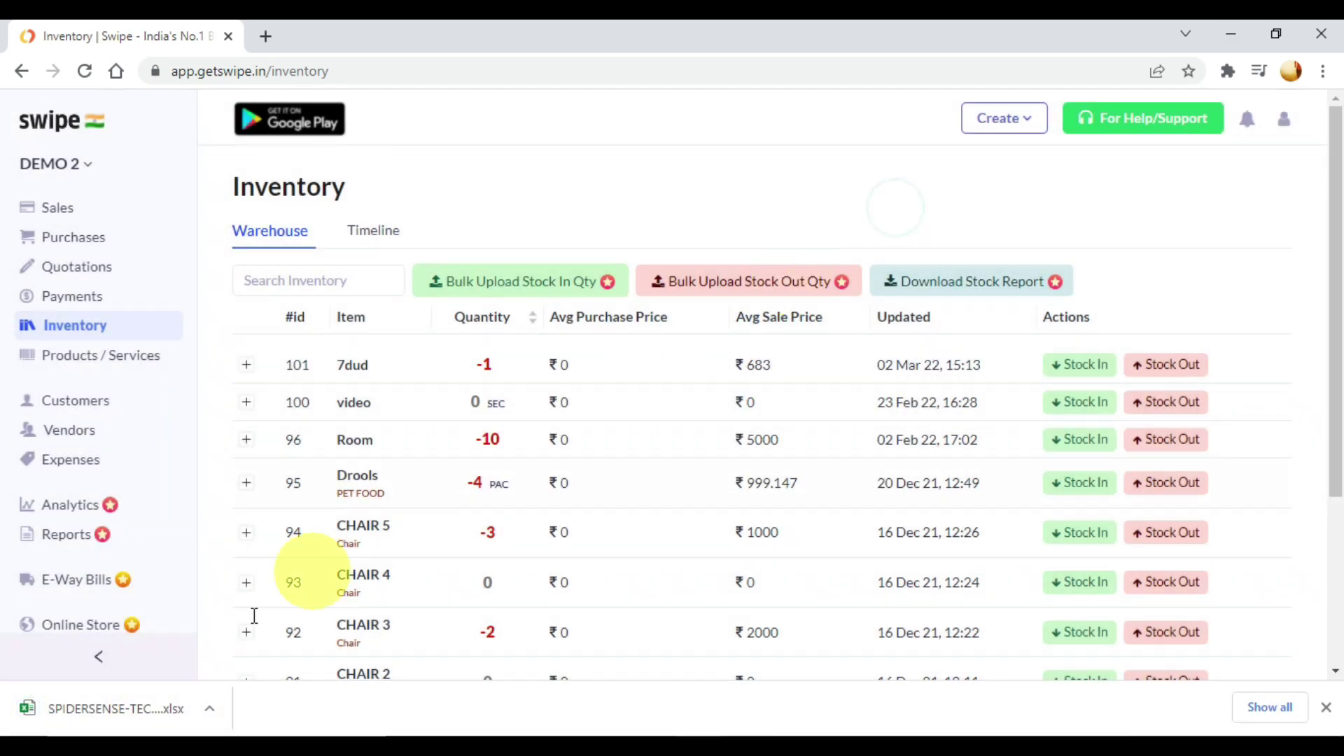
pyautogui.click(122, 721)
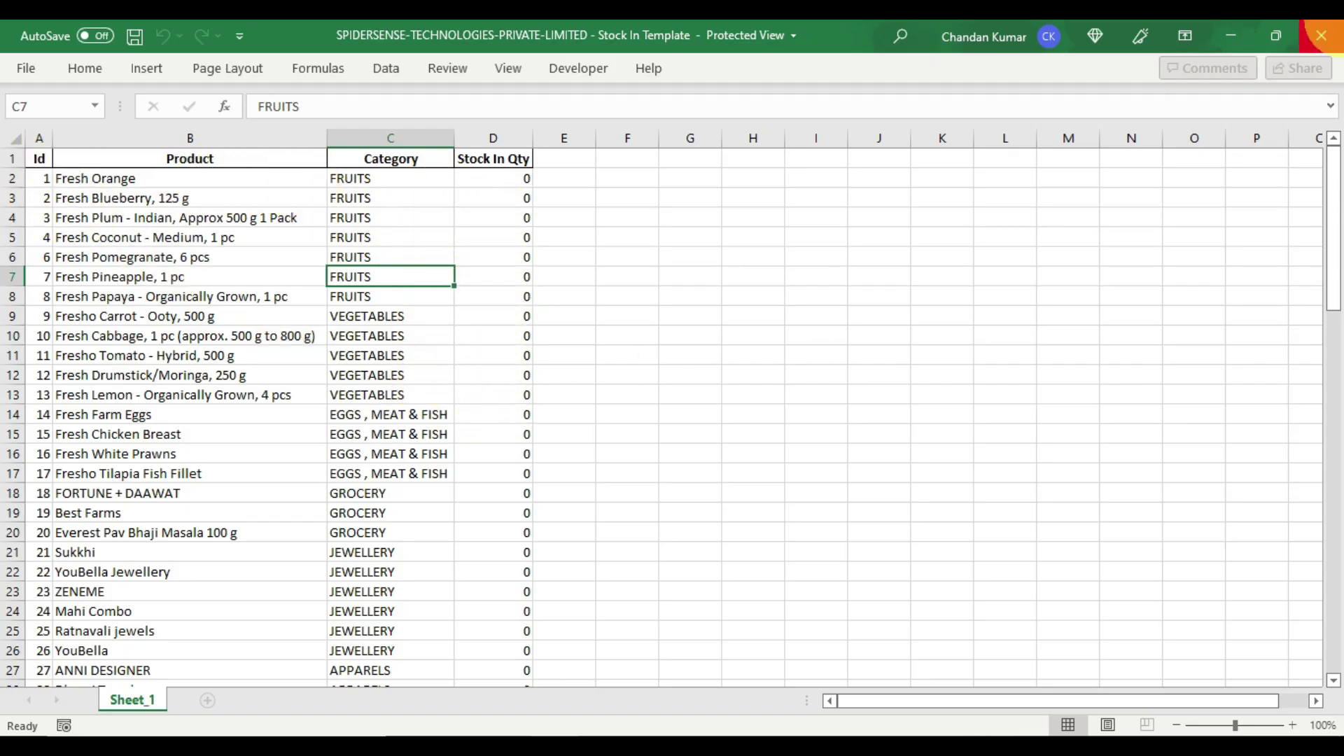
pyautogui.click(1321, 36)
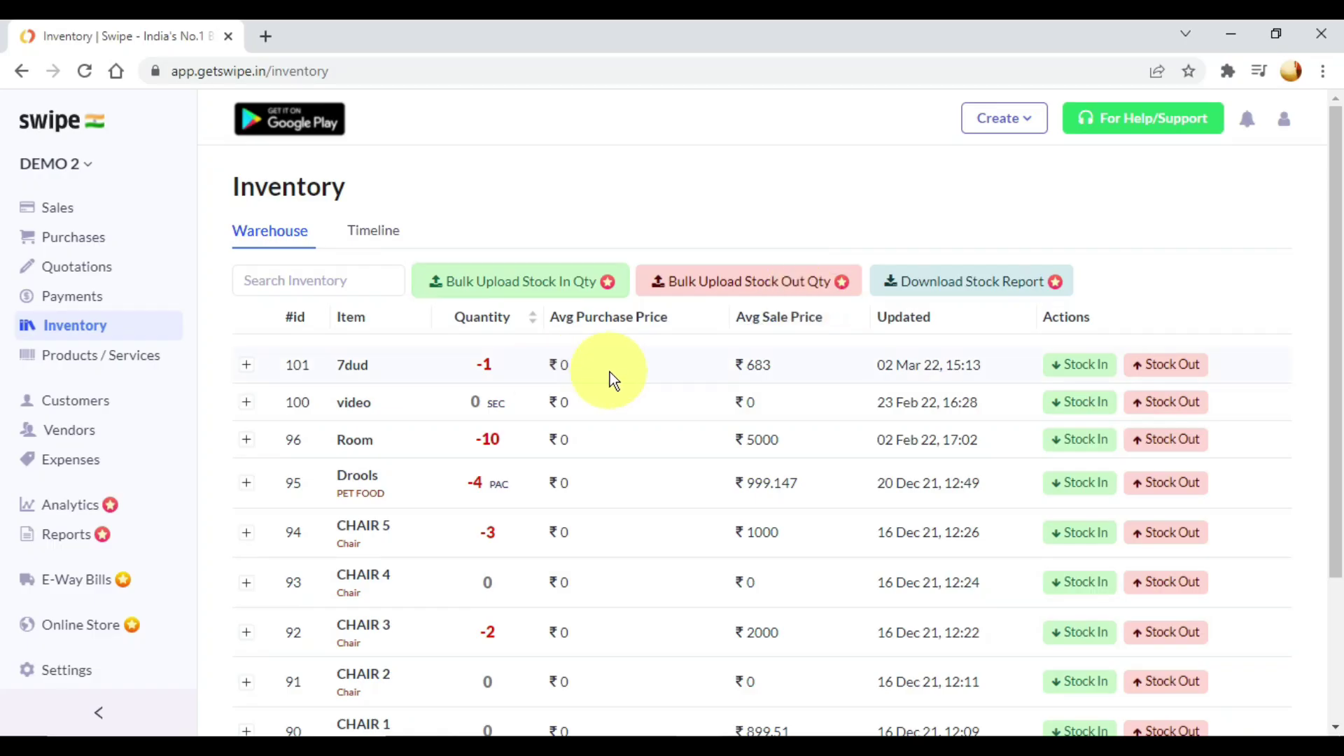
pyautogui.click(538, 287)
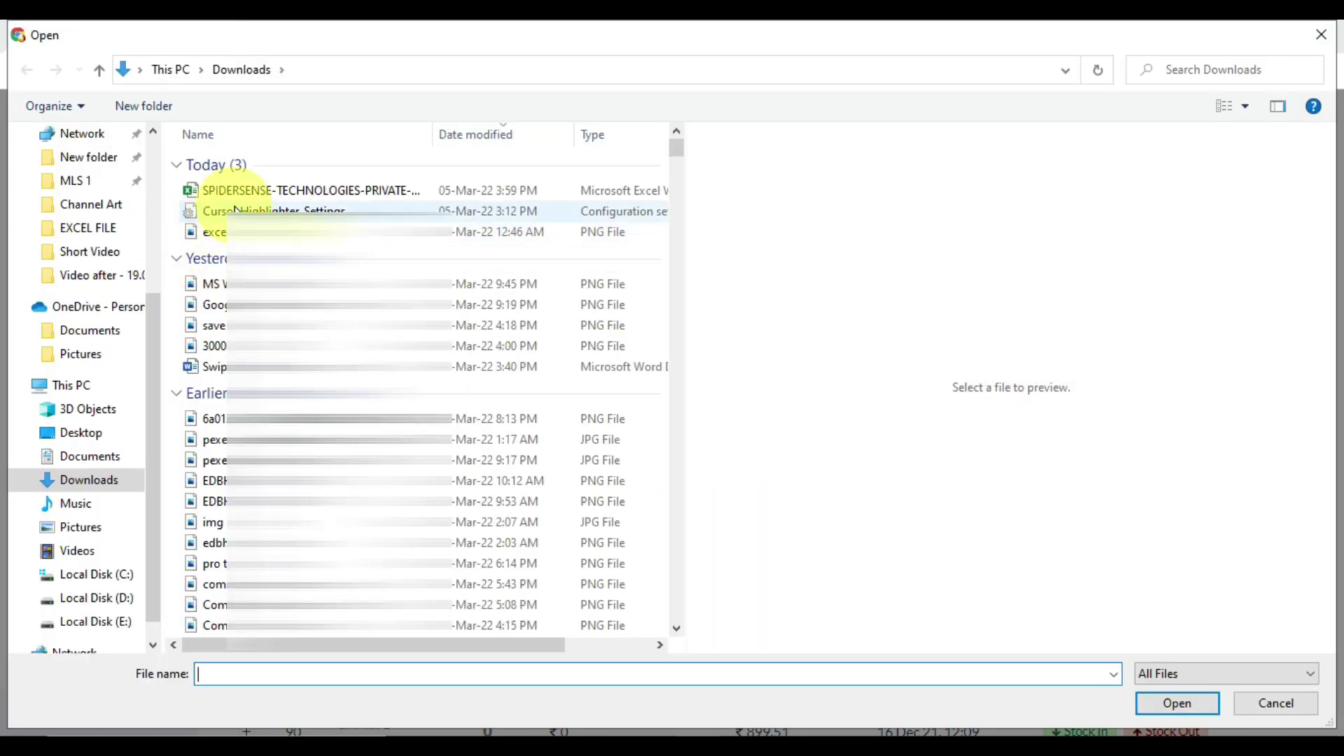
pyautogui.click(255, 189)
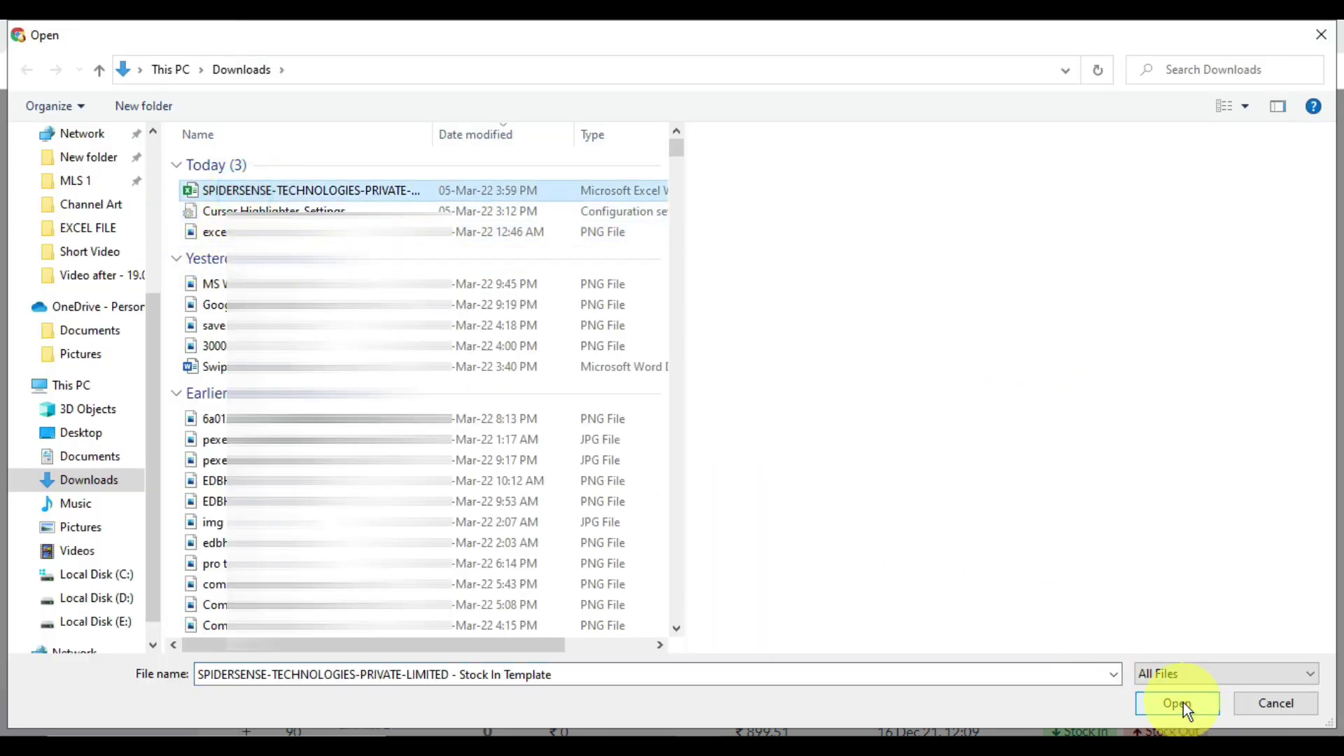
pyautogui.click(1262, 702)
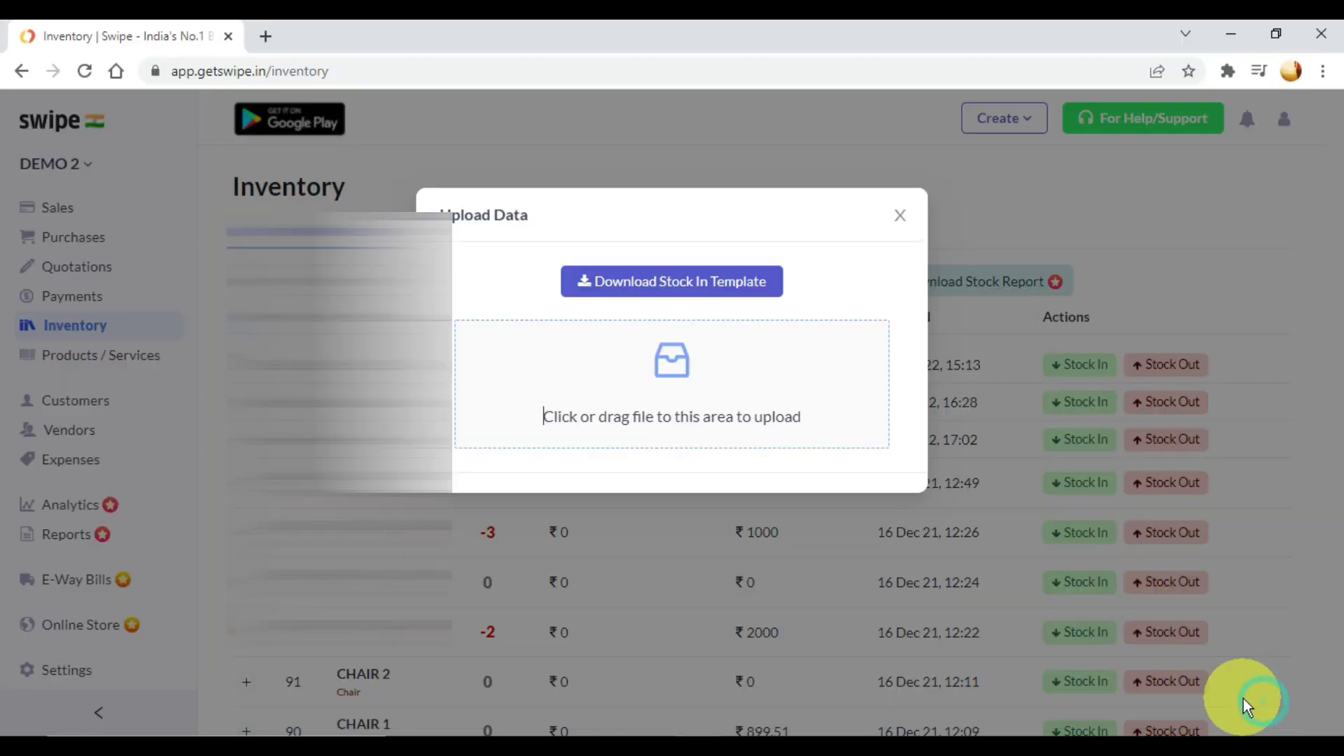
pyautogui.click(899, 215)
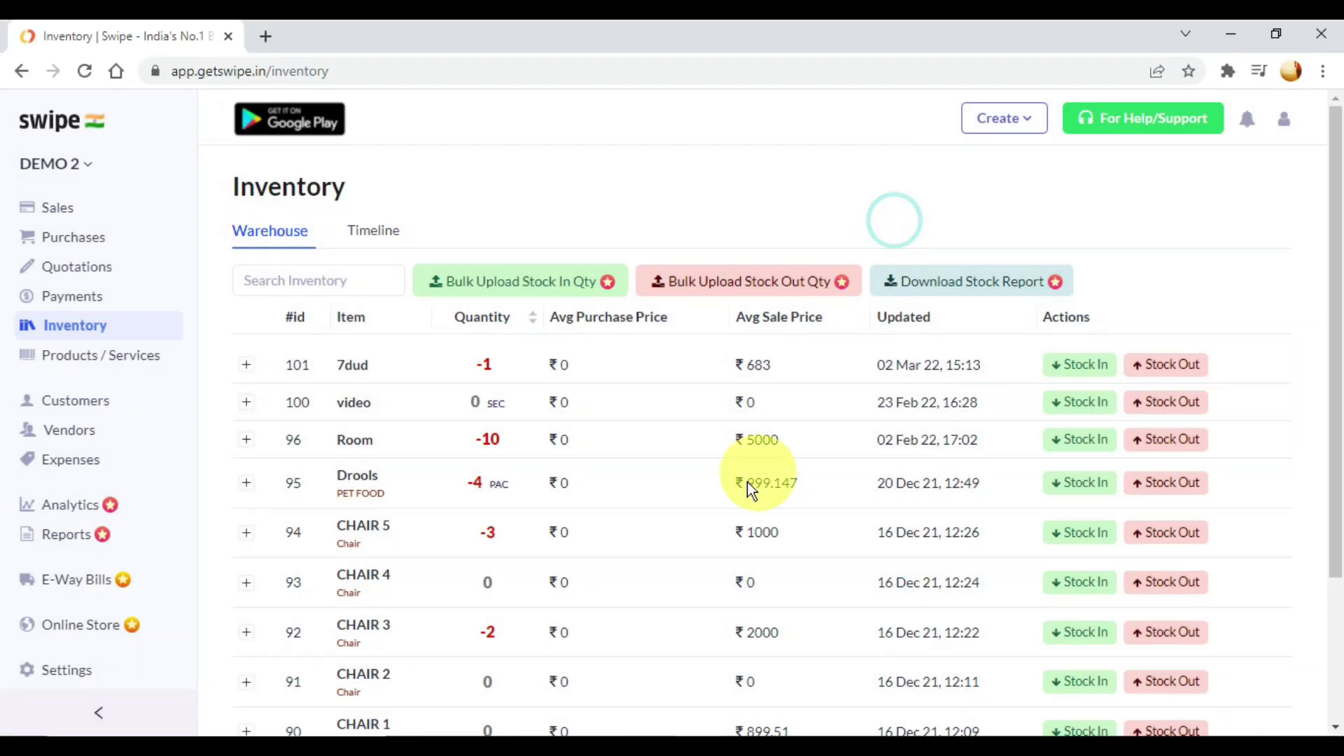
# Look through the warehouse inventory list down to its stock value totals
pyautogui.scroll(-1, 565, 510)
pyautogui.scroll(-3, 564, 510)
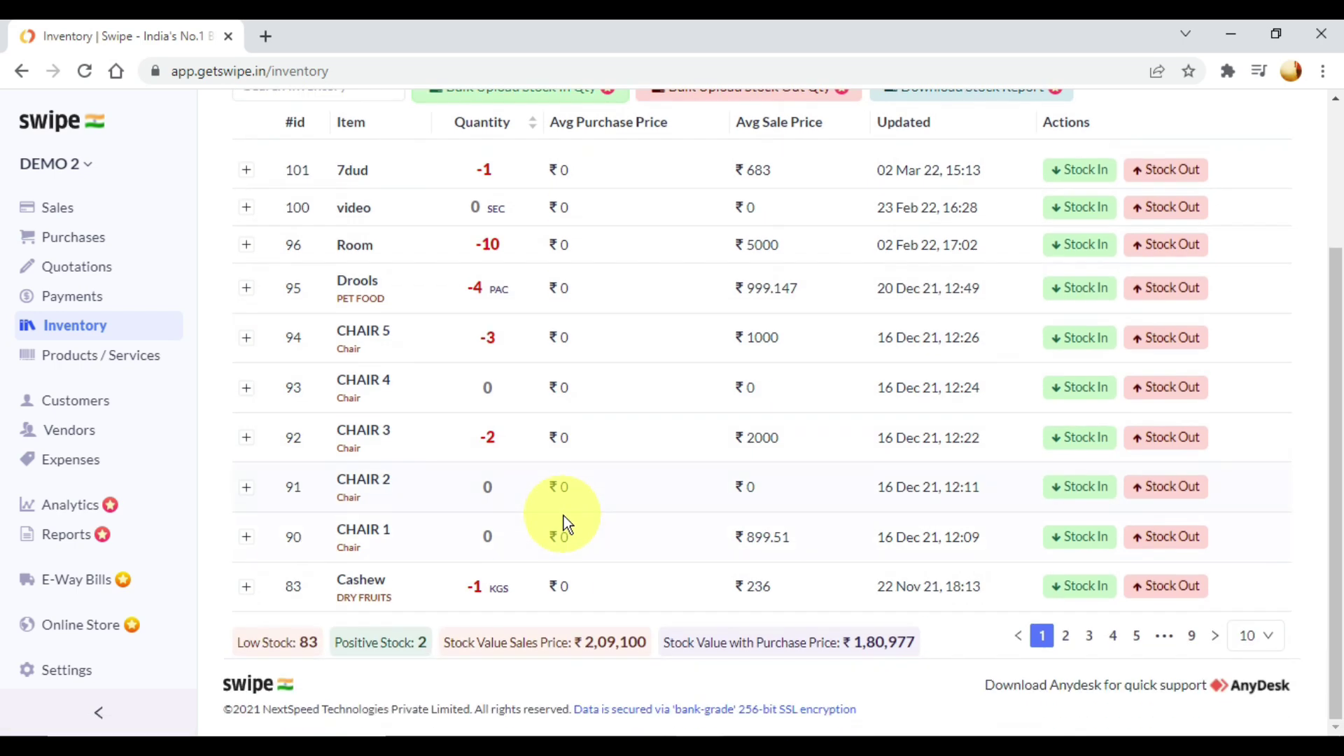
pyautogui.scroll(5, 564, 516)
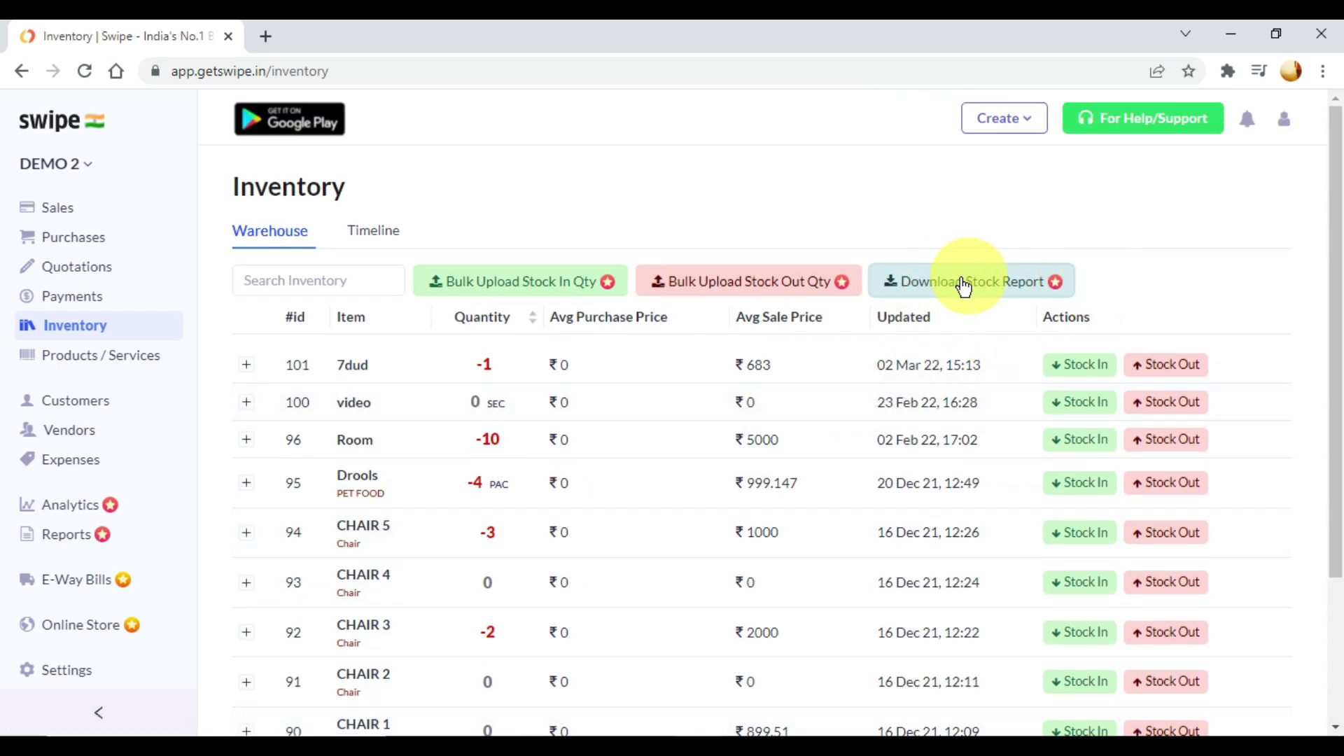
# Download the warehouse stock report, look over its product rows in Excel and return to the Swipe inventory page
pyautogui.click(1022, 293)
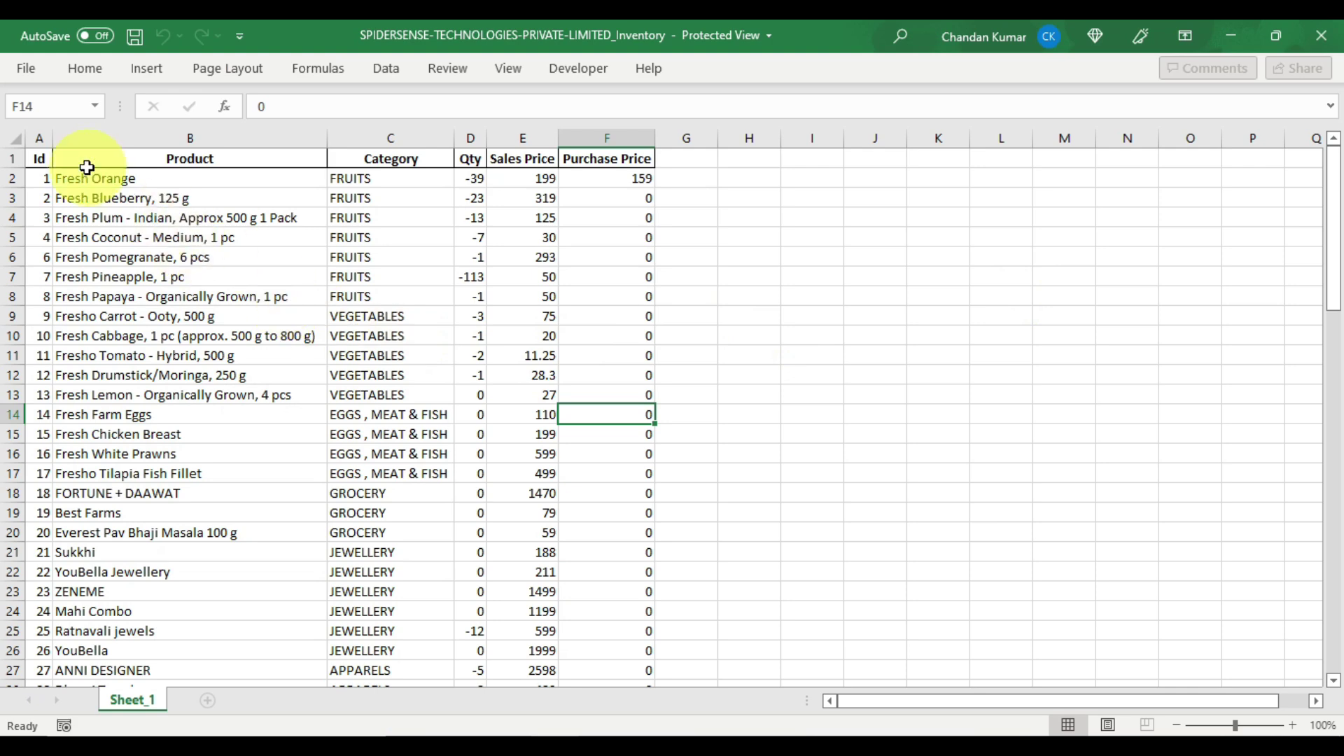
pyautogui.click(131, 165)
pyautogui.moveTo(131, 168); pyautogui.dragTo(550, 458)
pyautogui.click(357, 371)
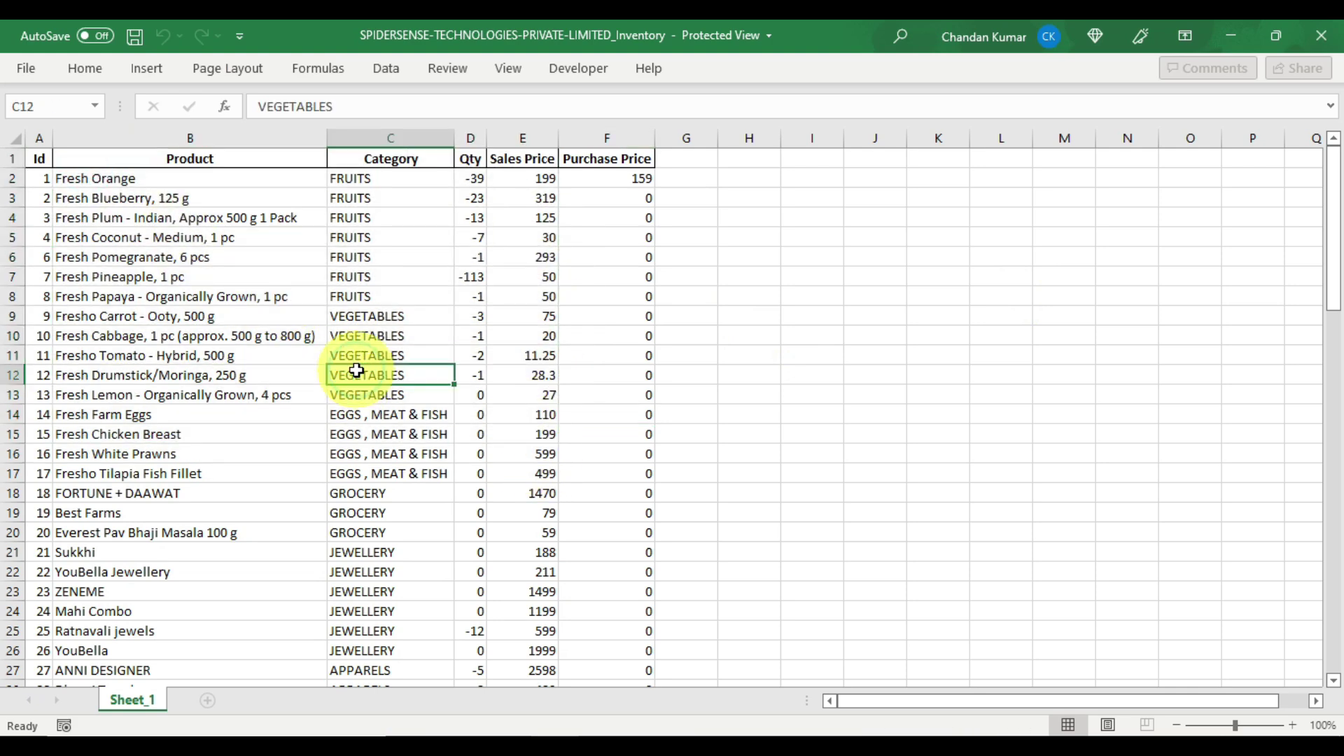
pyautogui.hotkey('alt', 'Tab')
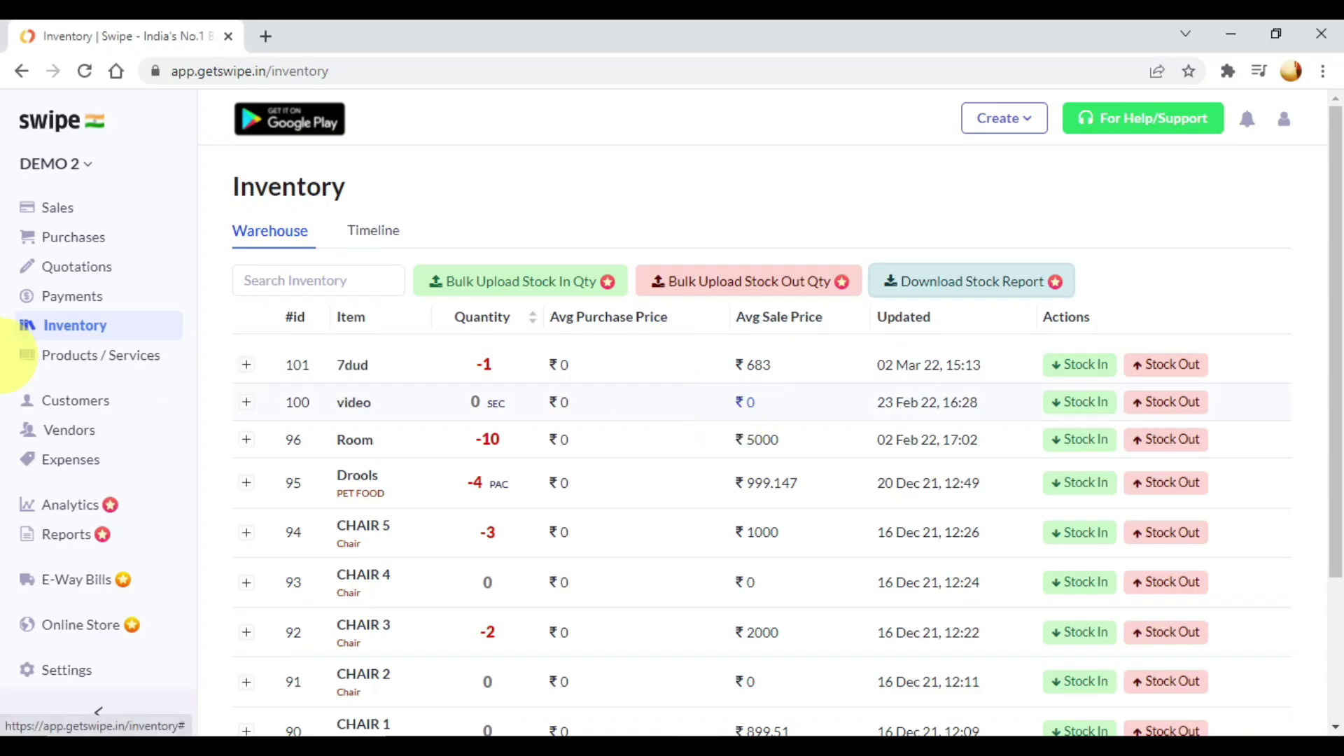
# Look through the products and services list and examine the fields of the new item form
pyautogui.click(105, 369)
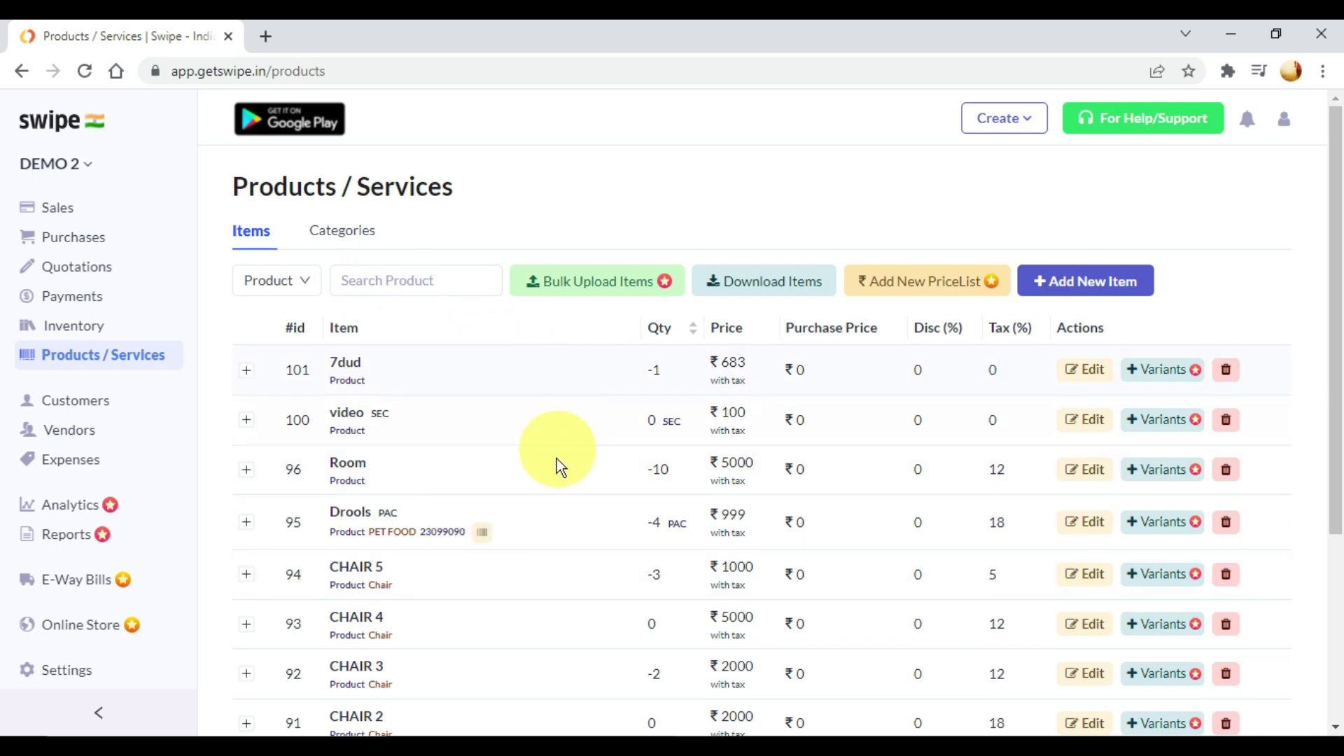
pyautogui.scroll(-3, 551, 527)
pyautogui.scroll(3, 550, 528)
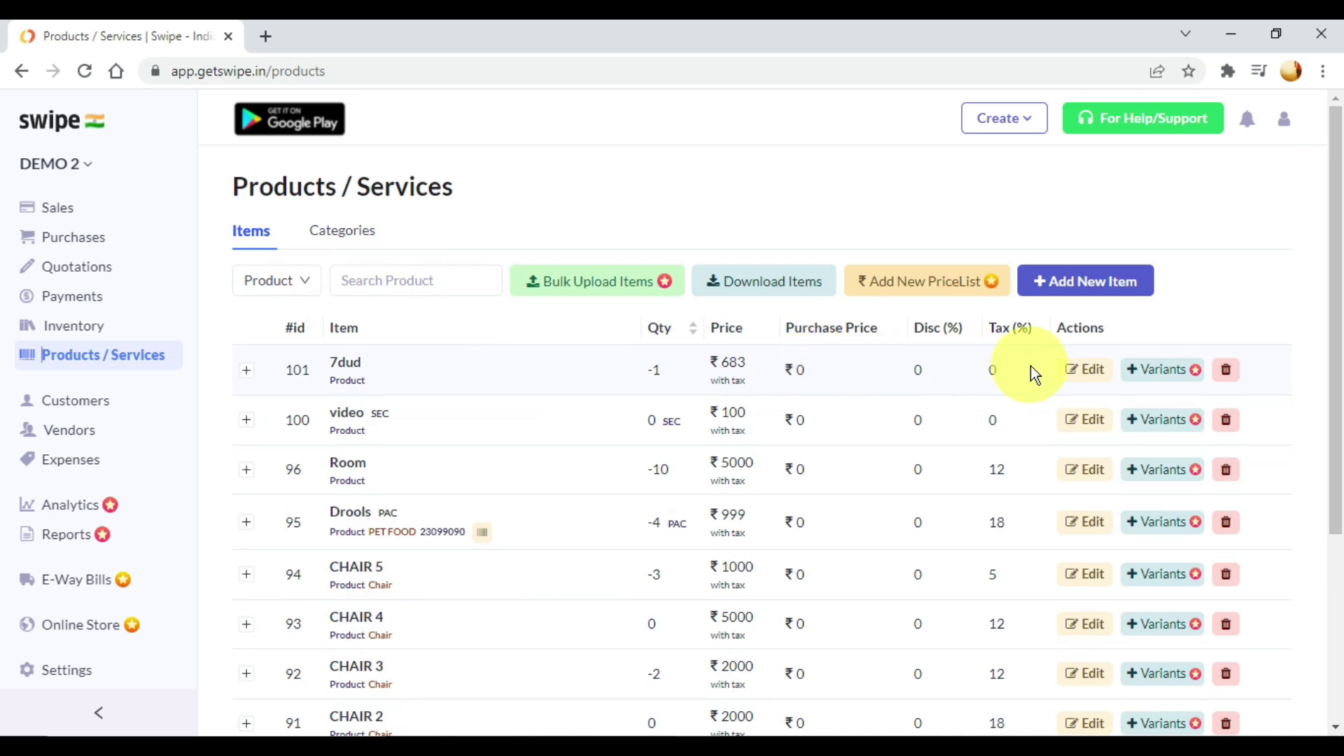
pyautogui.click(1089, 281)
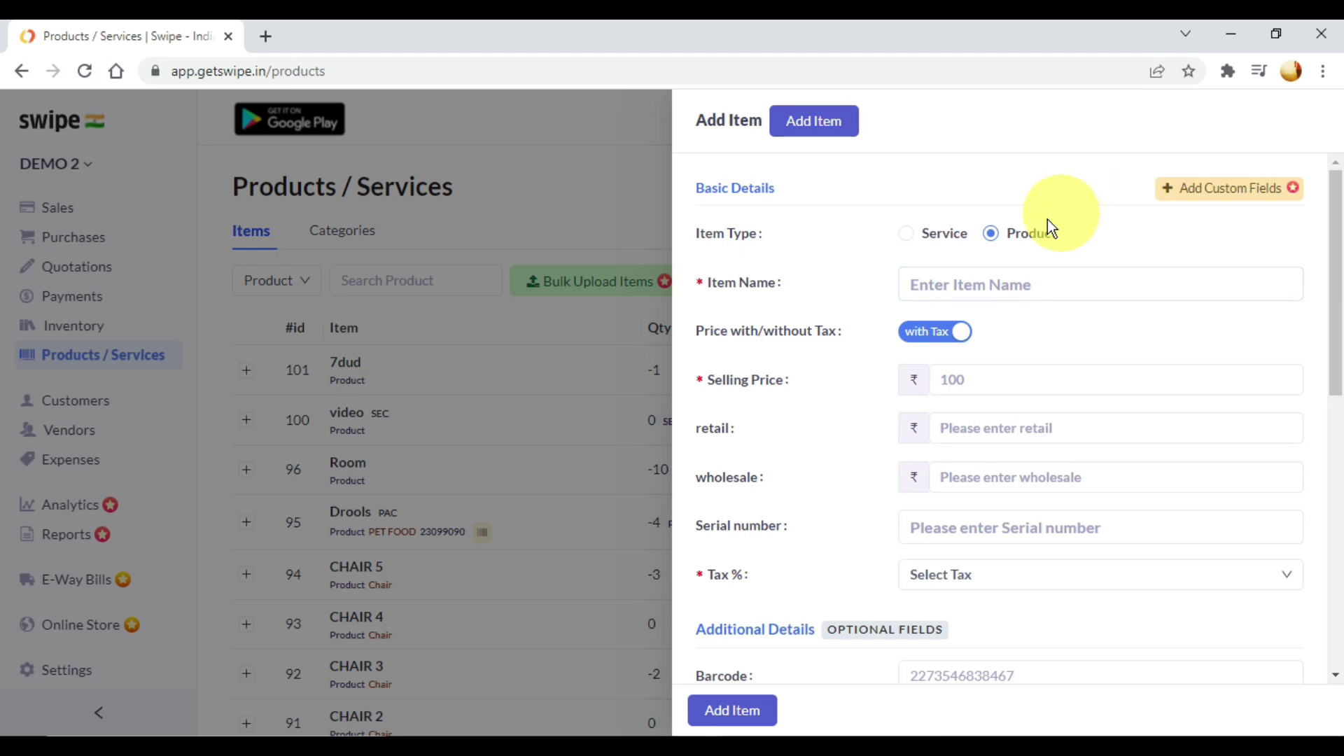
pyautogui.click(501, 370)
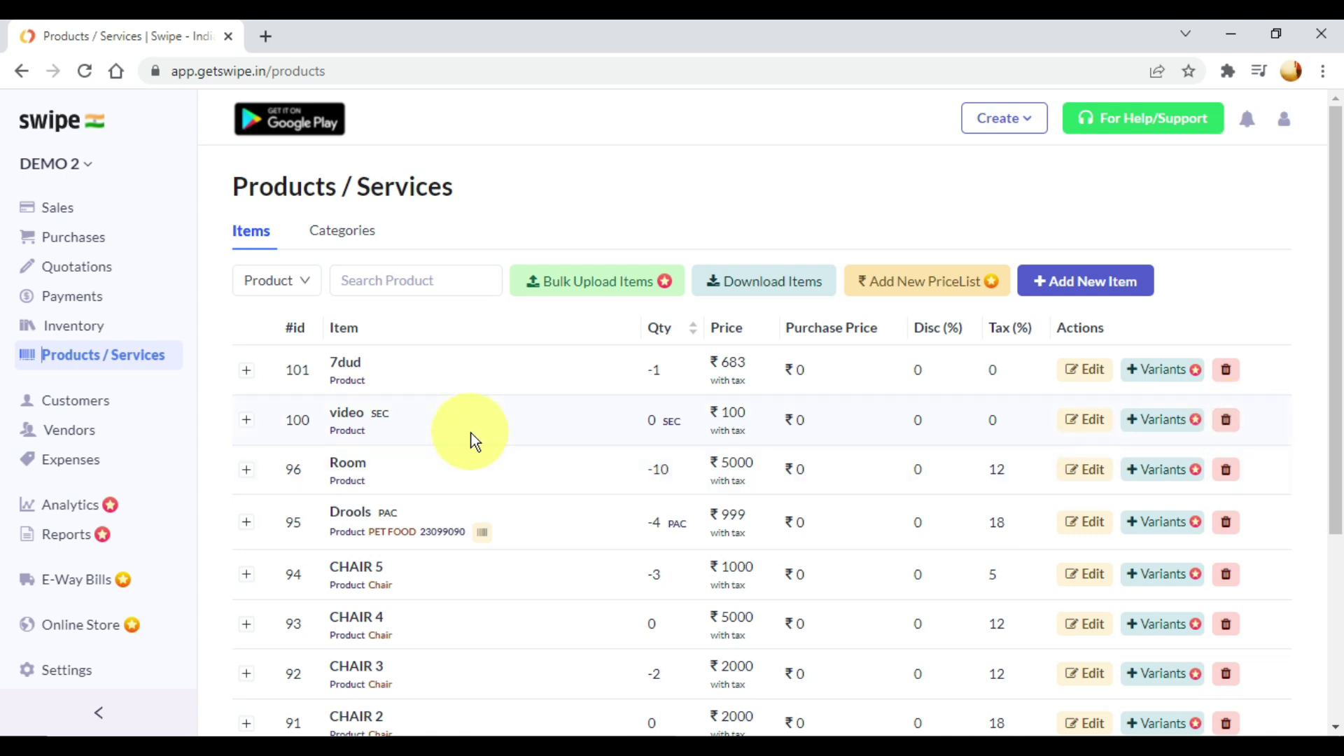
# View the customers list and open the new customer form to examine its contact, company and address fields
pyautogui.click(93, 414)
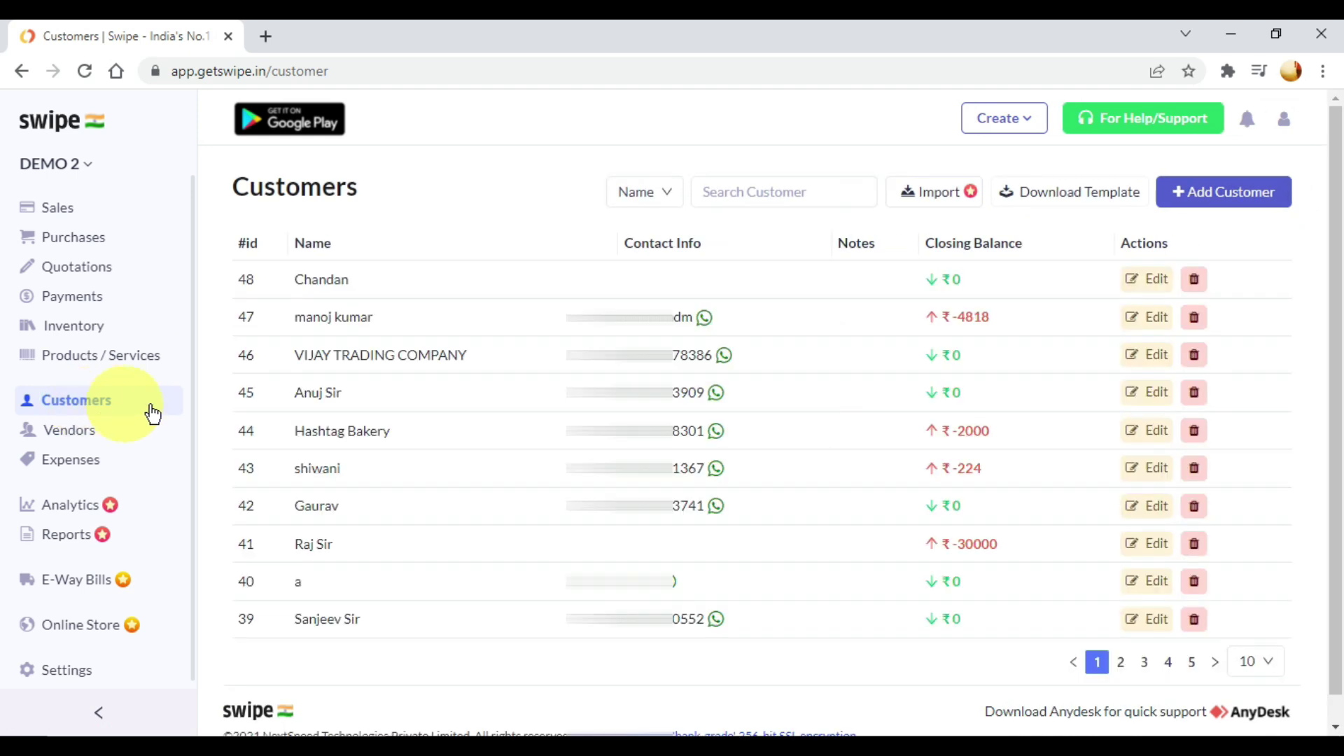
pyautogui.scroll(-1, 436, 384)
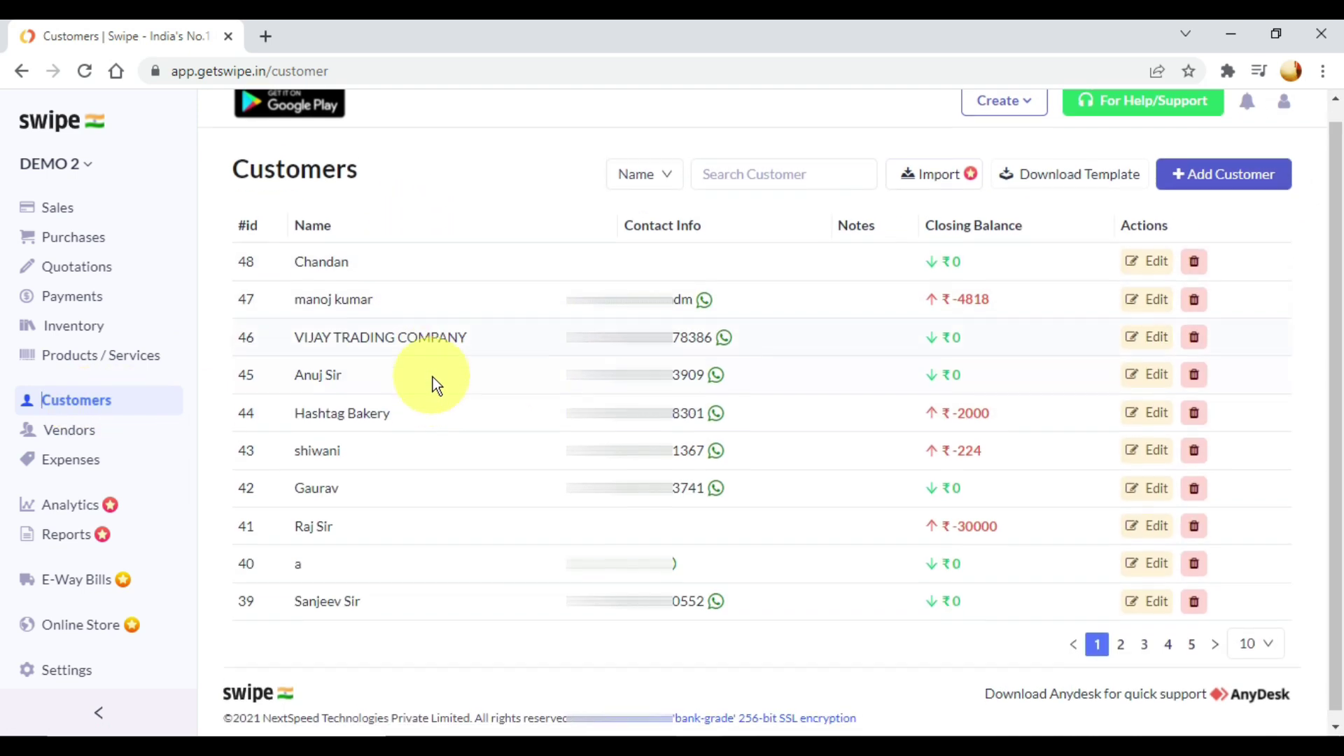
pyautogui.scroll(1, 441, 411)
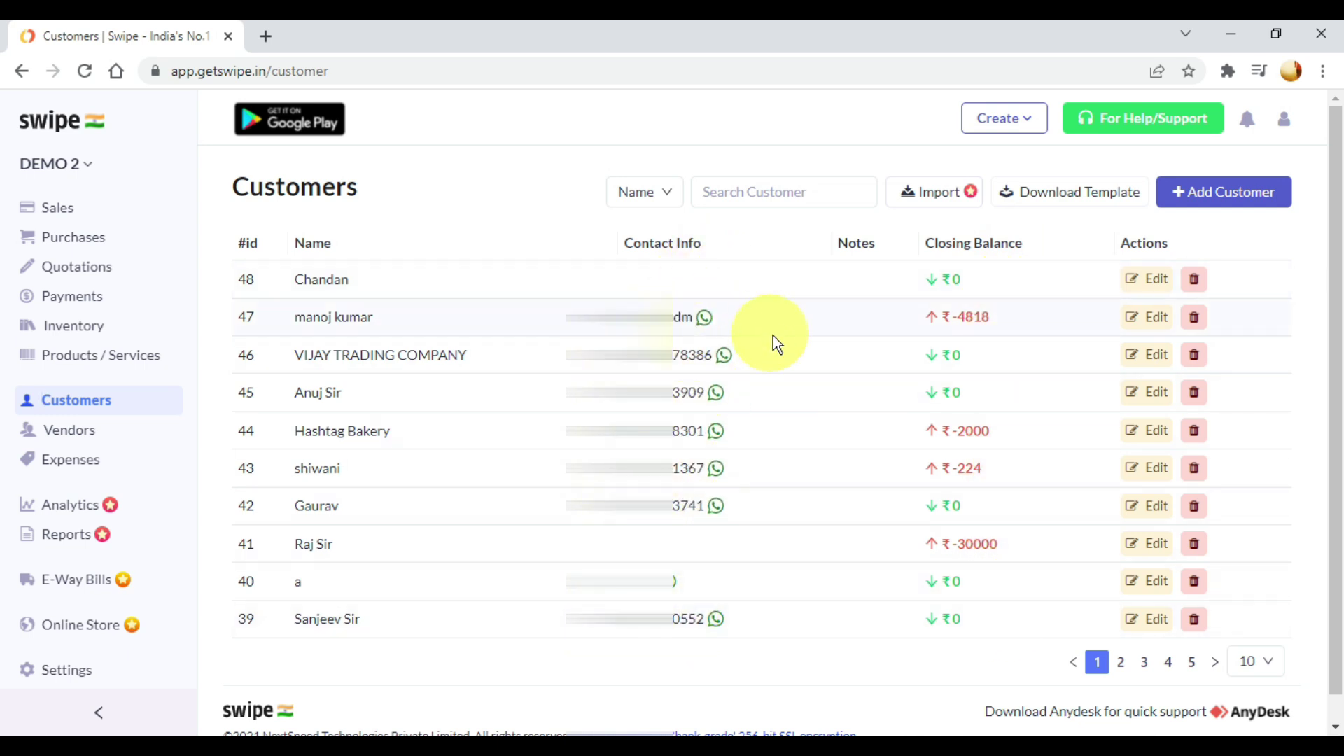
pyautogui.click(1236, 199)
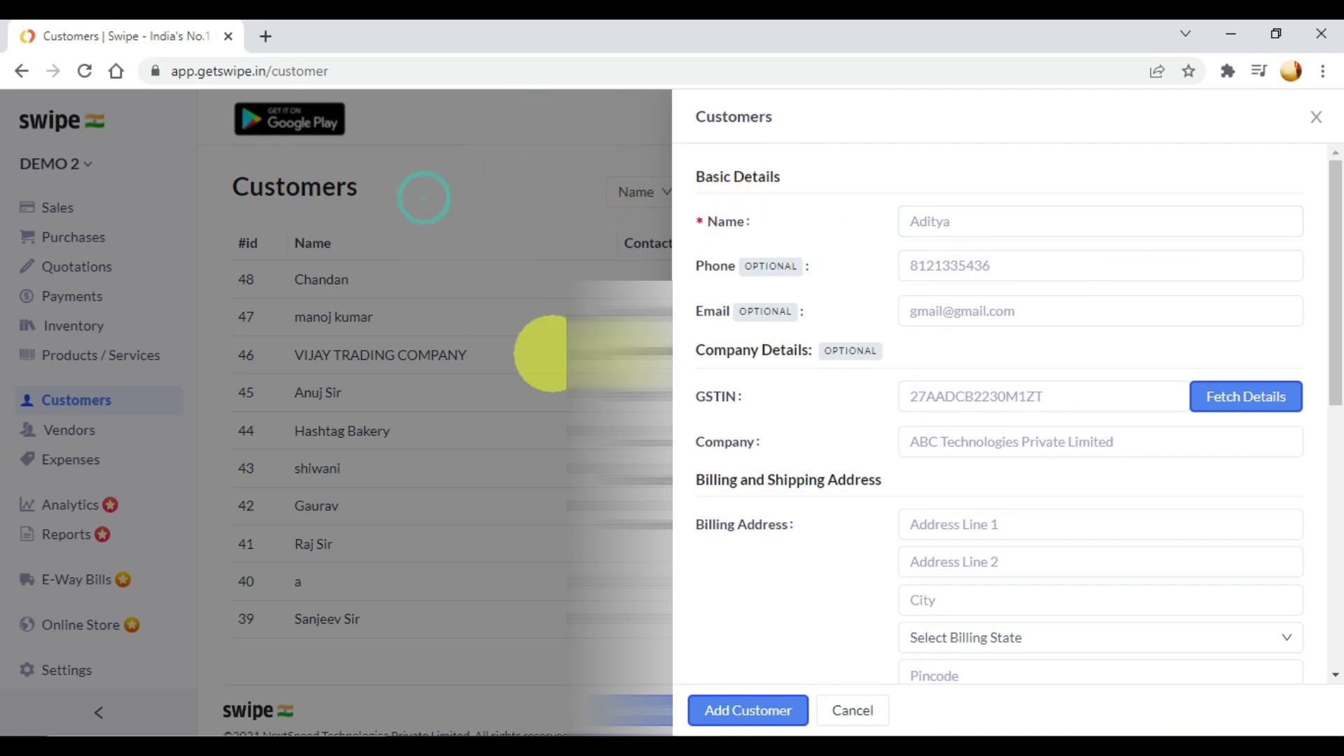
pyautogui.click(856, 717)
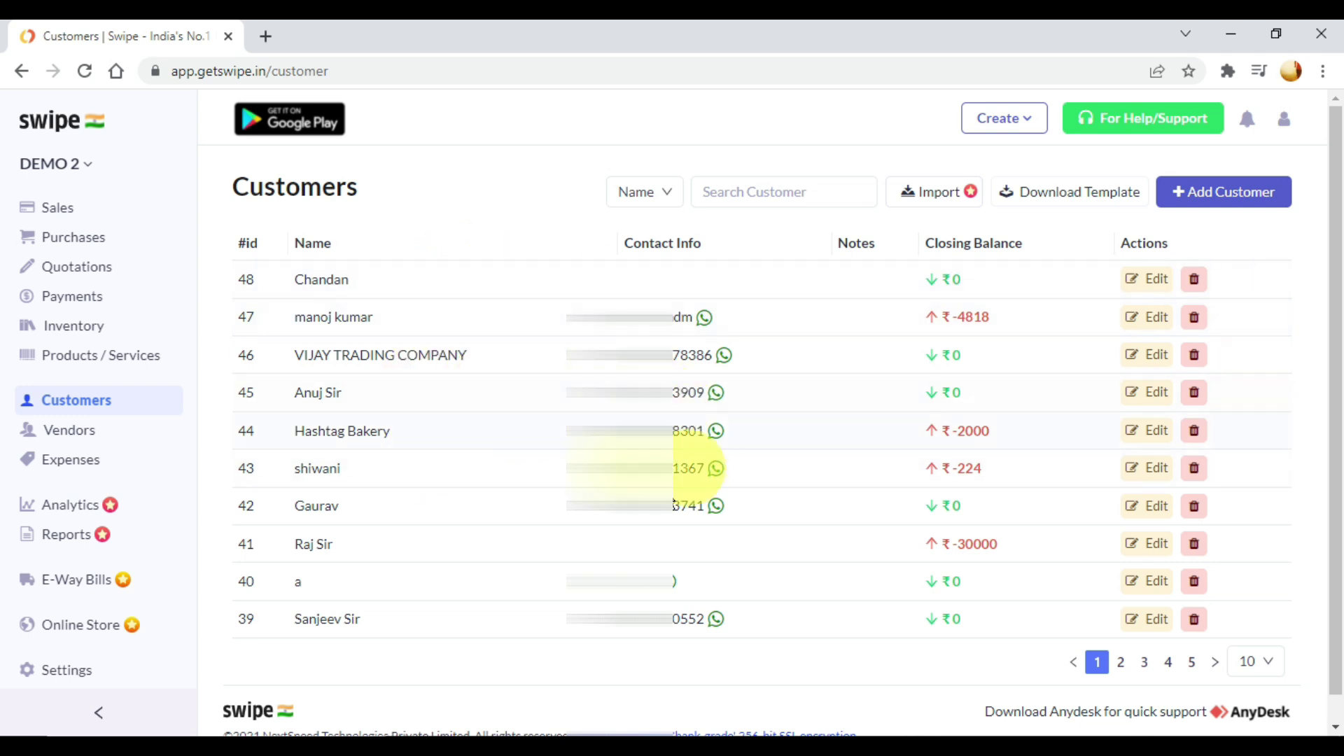
# View the vendors list and examine the fields of the new vendor form, leaving it unsaved
pyautogui.click(79, 442)
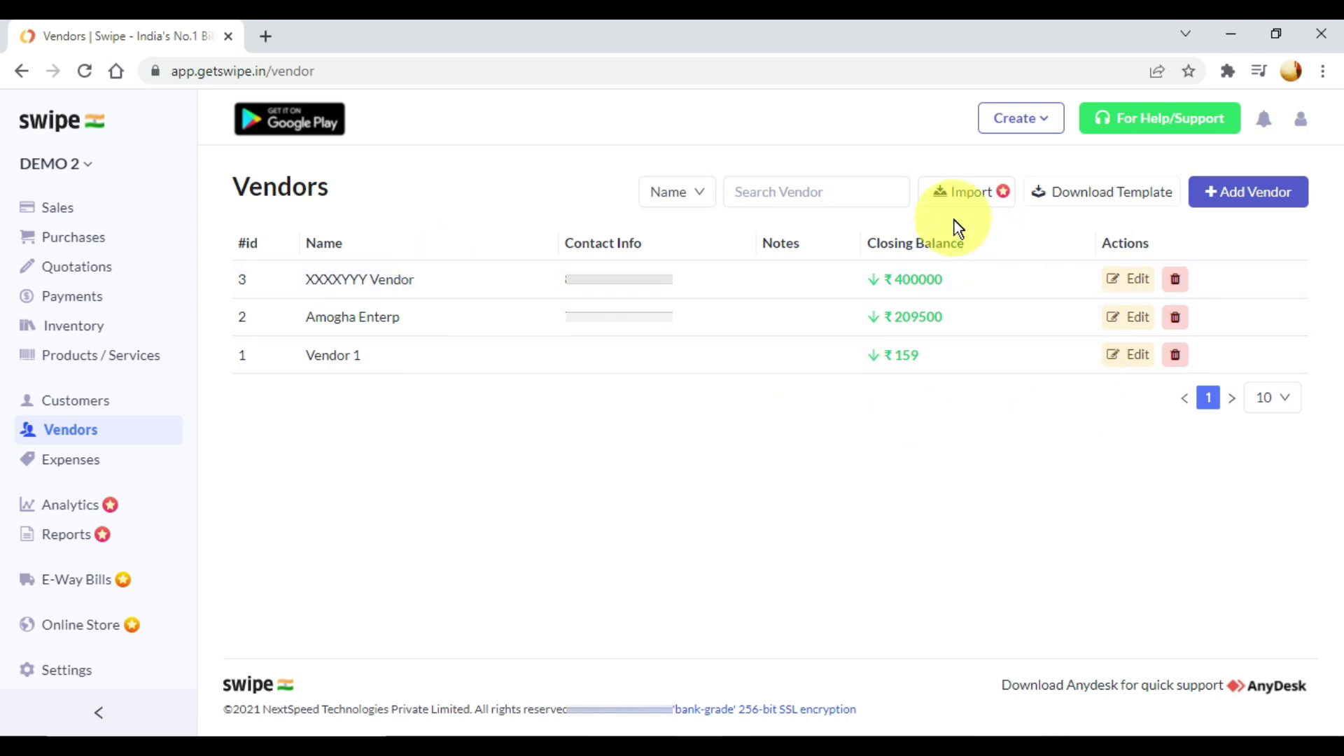
pyautogui.click(1254, 199)
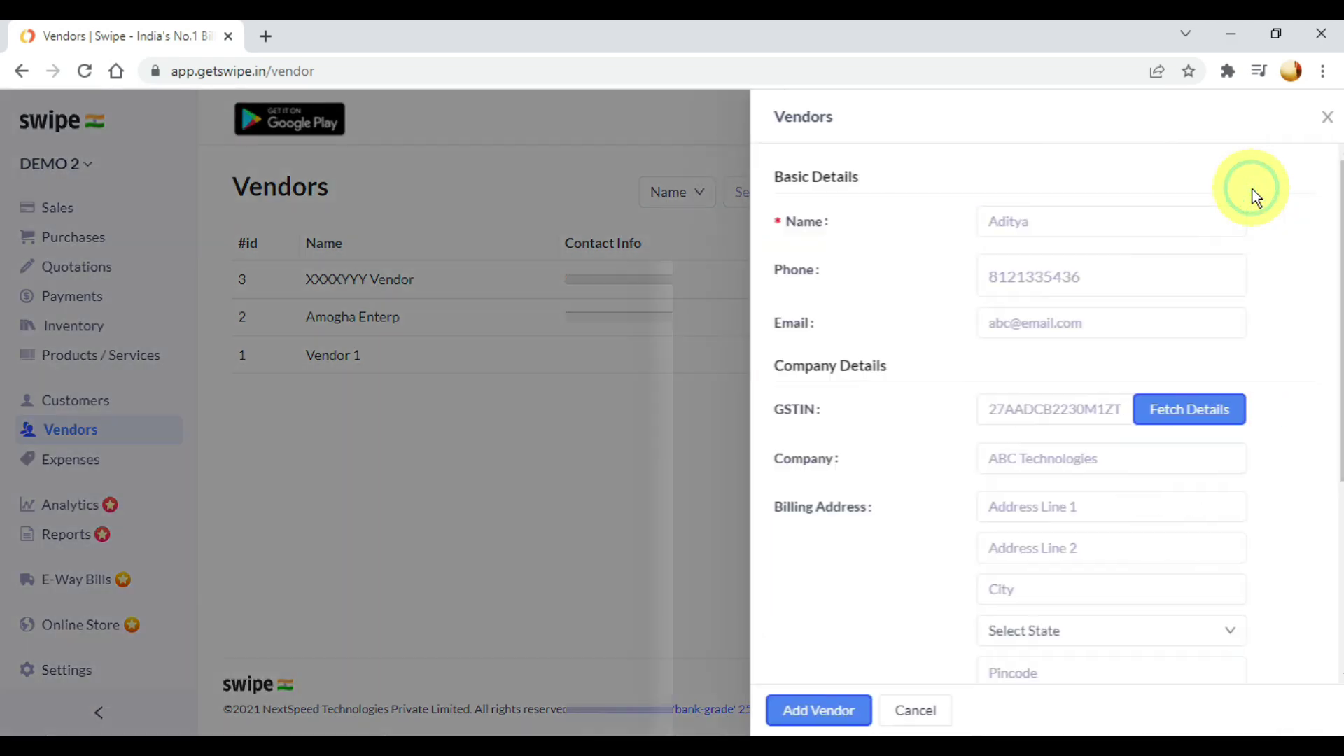
pyautogui.click(905, 710)
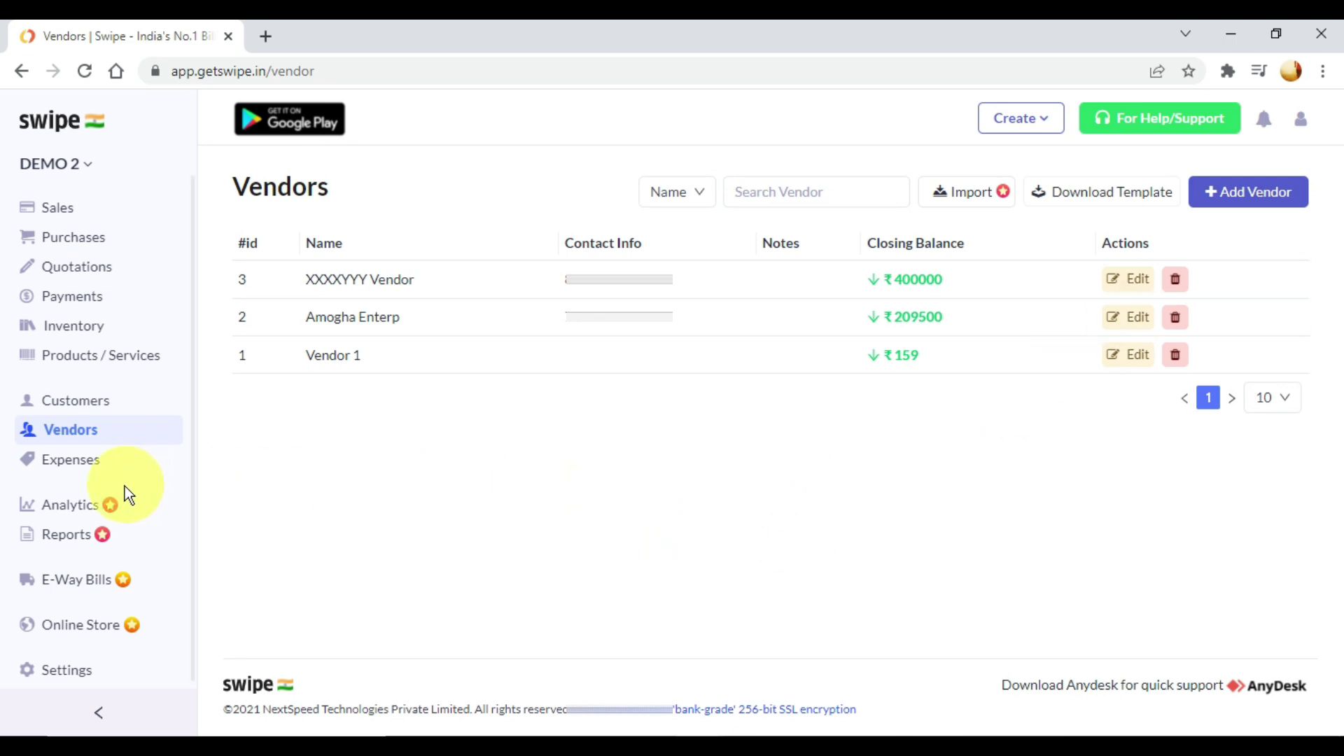
# Start a new expense with an amount of 7000 in the Rent Expense category
pyautogui.click(91, 464)
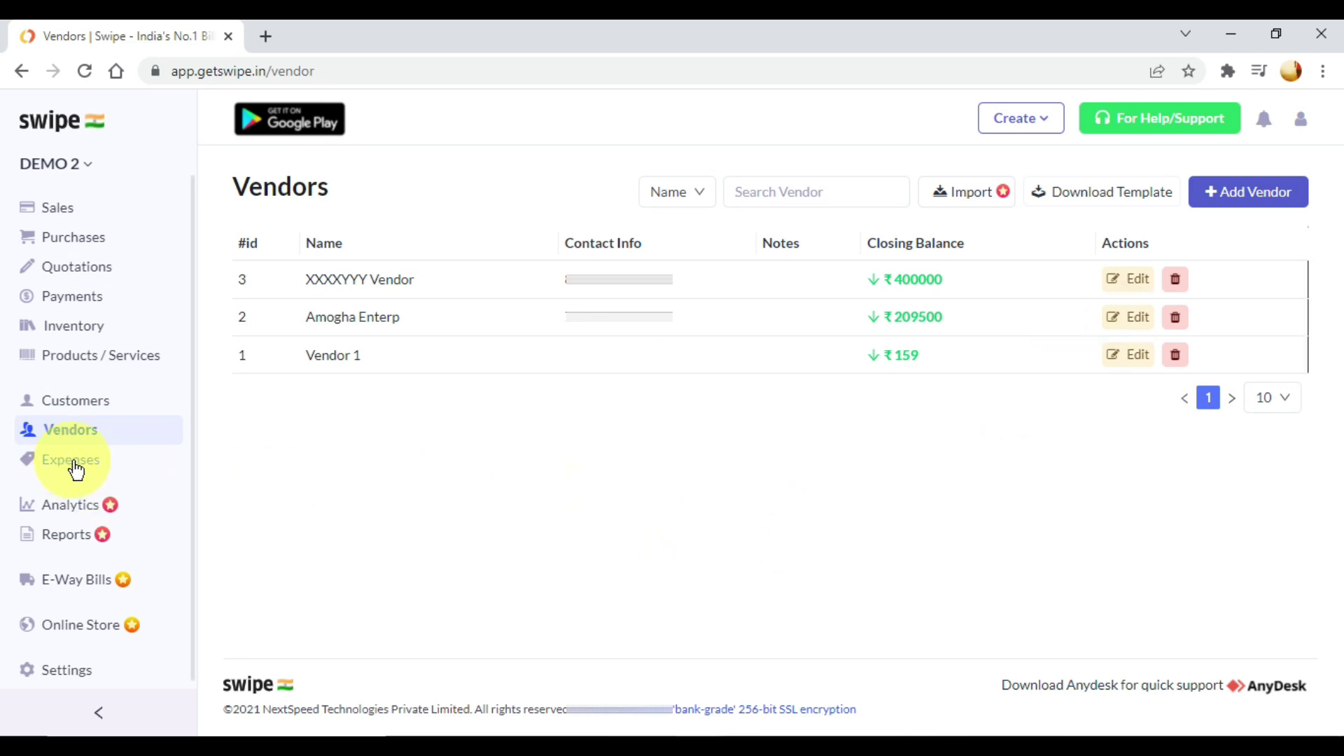
pyautogui.click(77, 468)
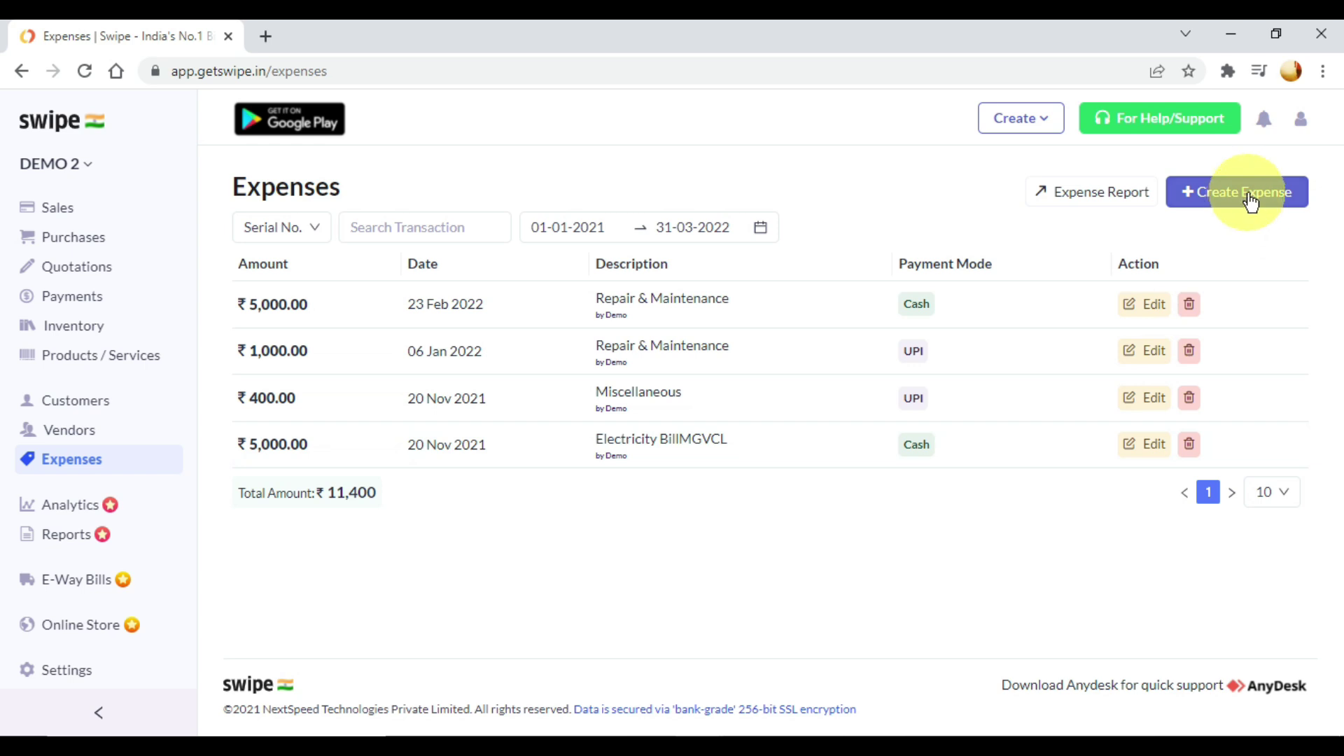
pyautogui.click(1249, 194)
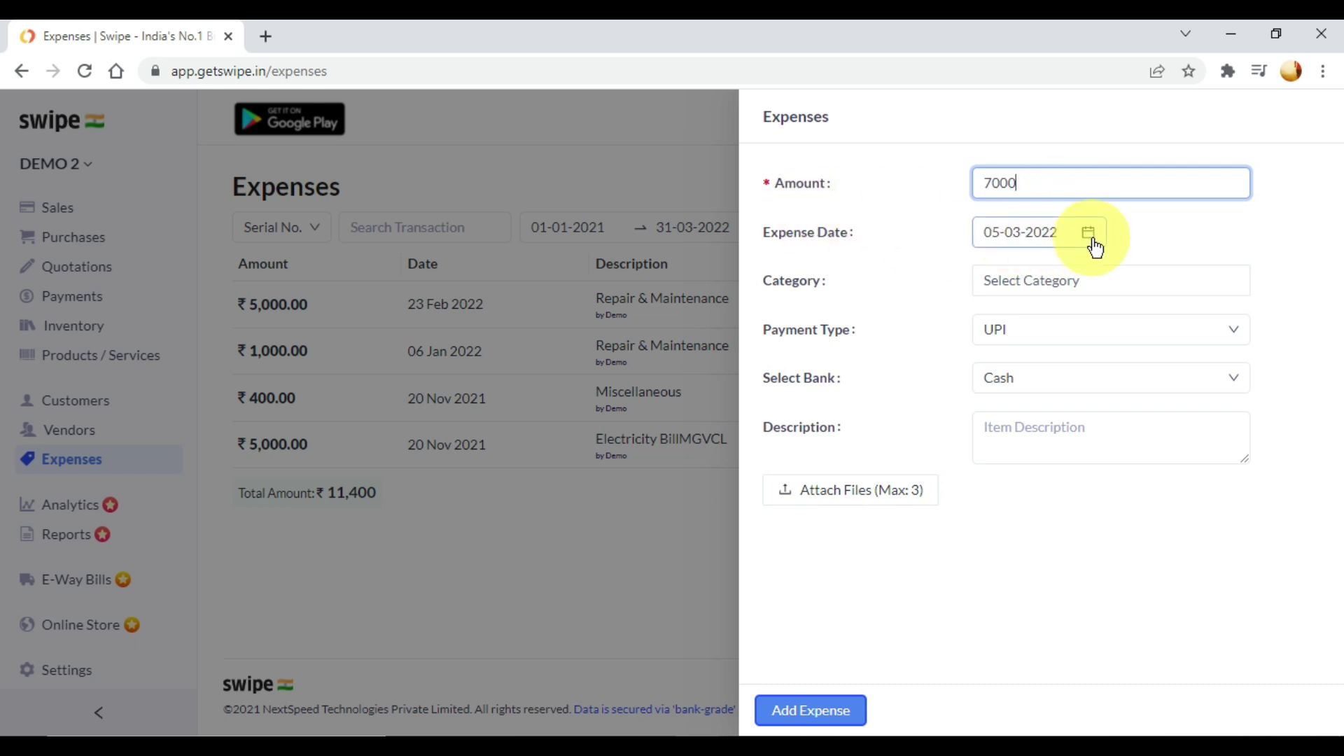
pyautogui.click(1117, 275)
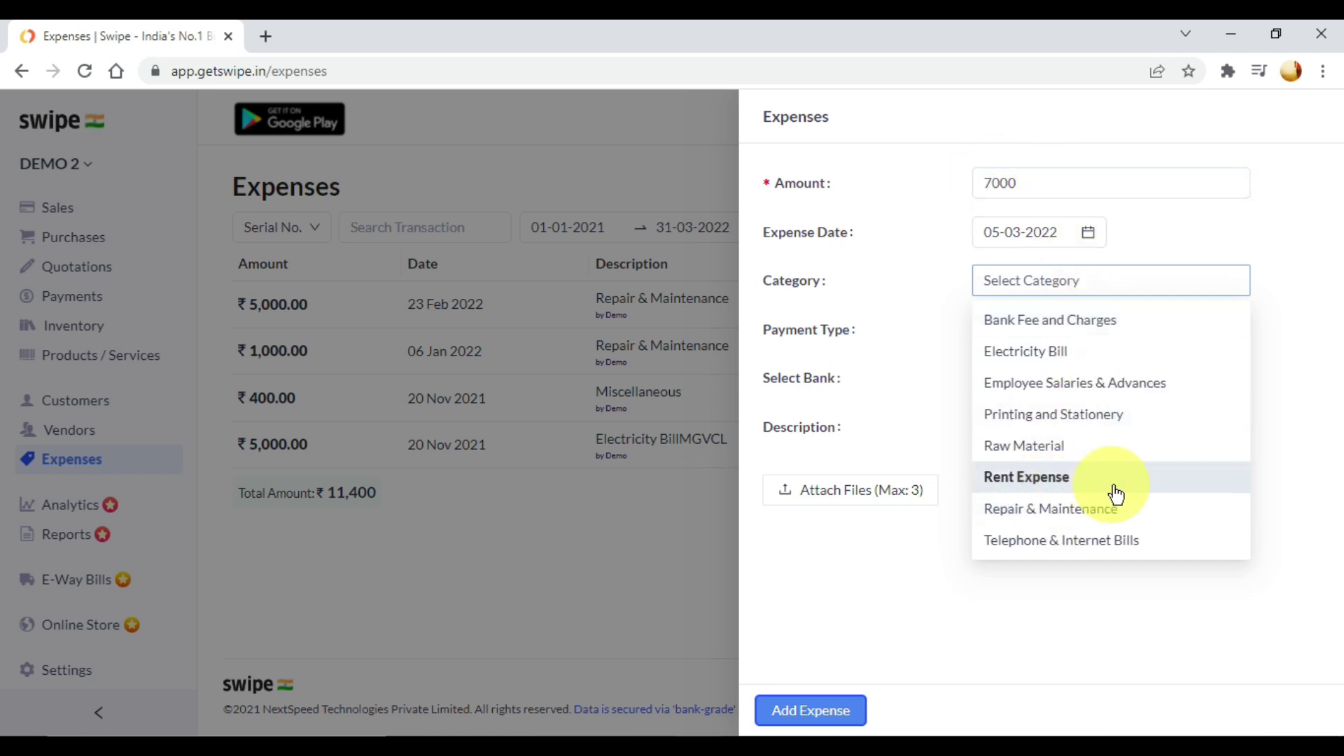
pyautogui.click(1137, 491)
pyautogui.click(850, 366)
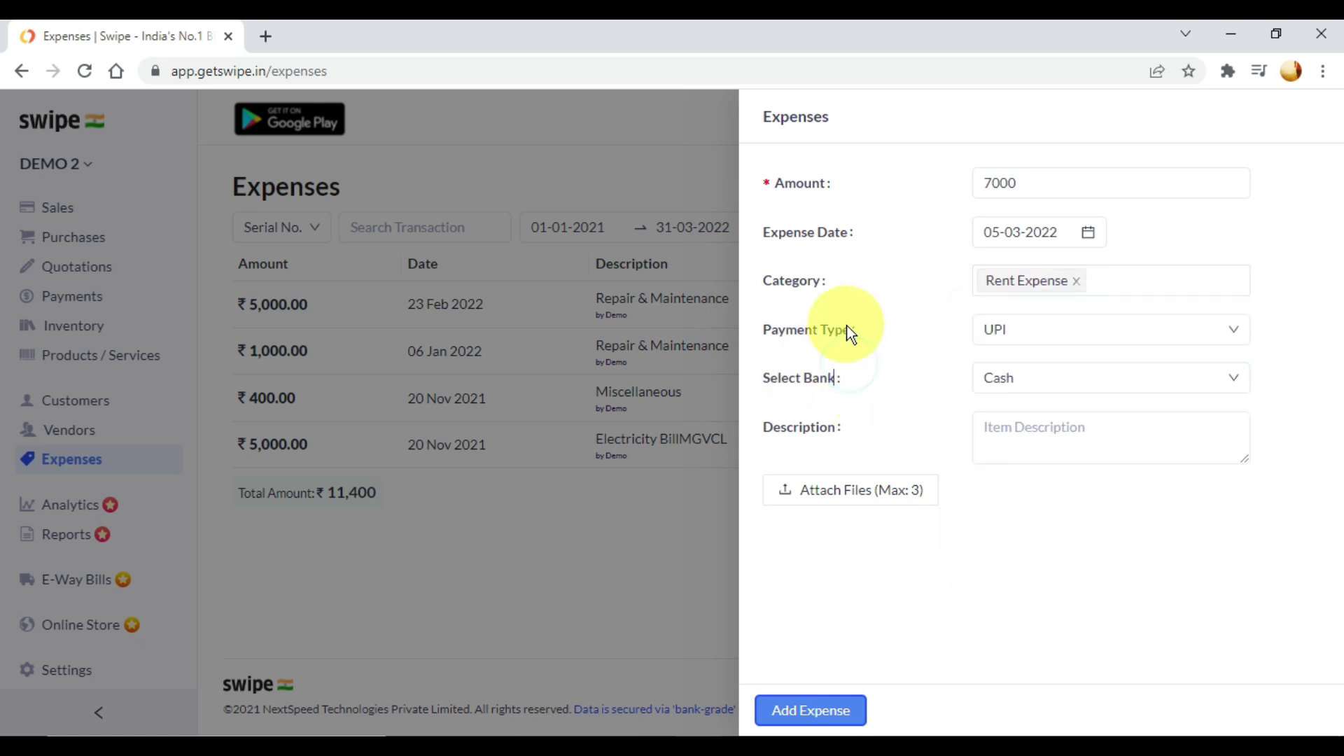
# Keep UPI as the payment type and Cash as the bank, leave the description empty, and add the expense
pyautogui.click(1058, 333)
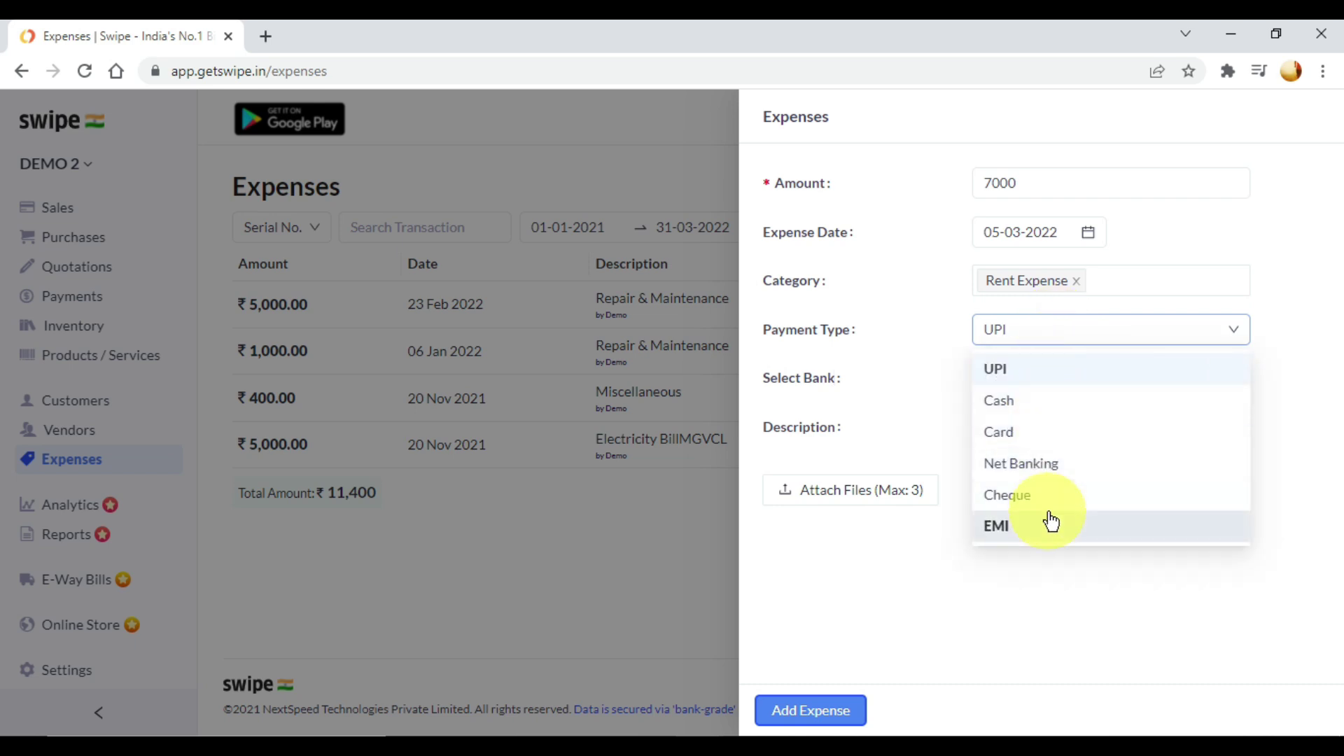
pyautogui.click(1028, 367)
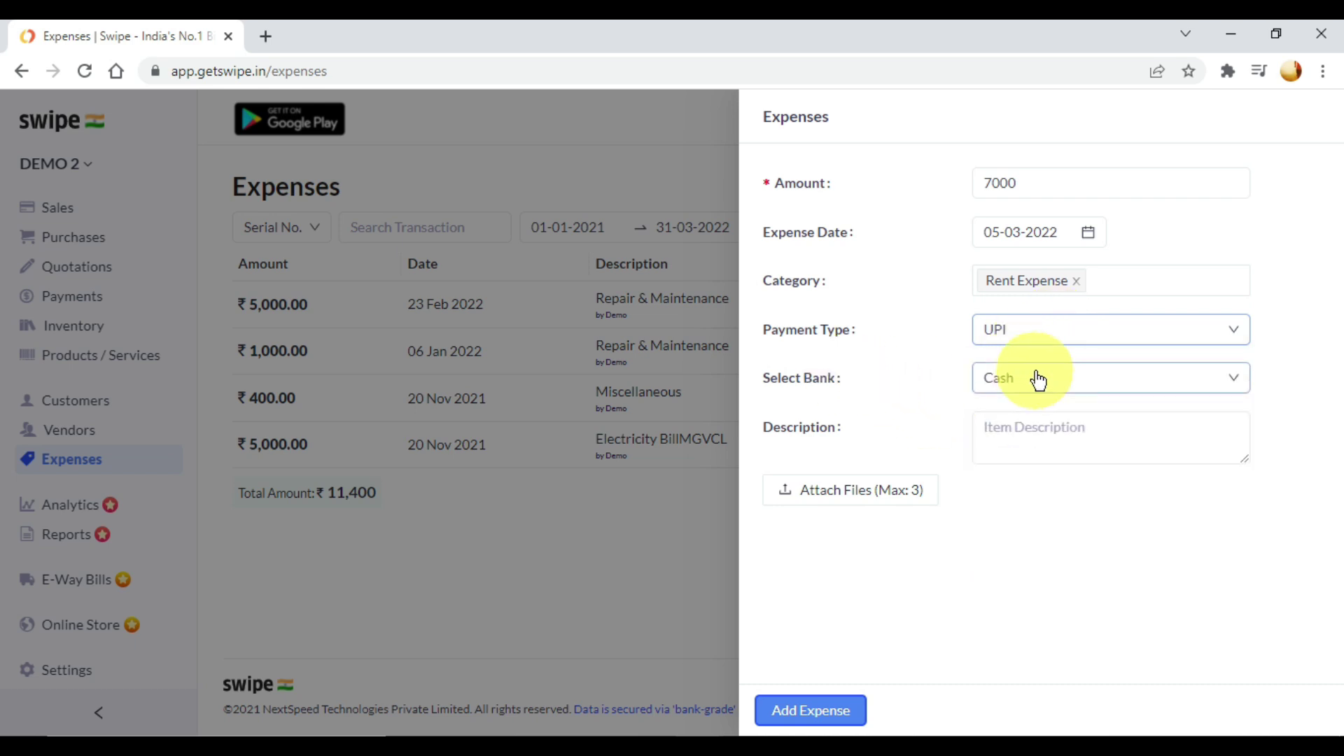
pyautogui.click(1044, 380)
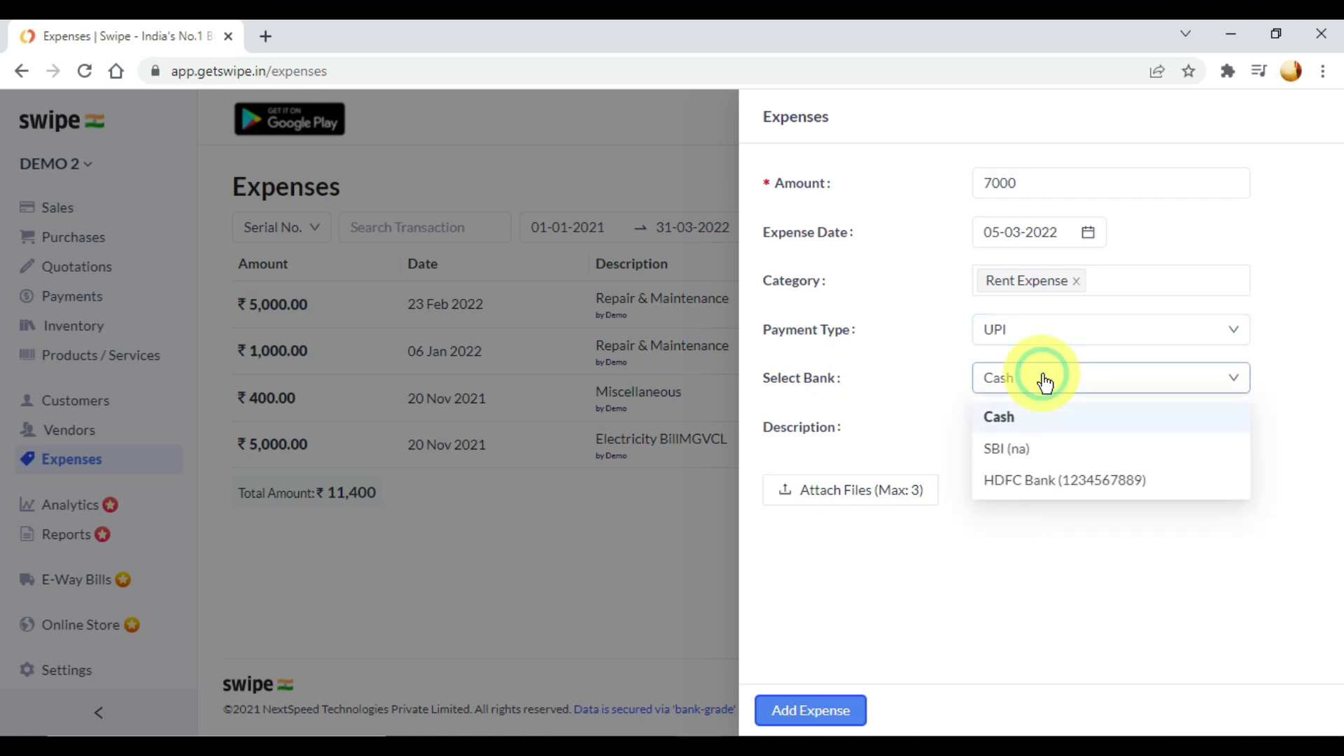
pyautogui.click(862, 397)
pyautogui.click(1041, 438)
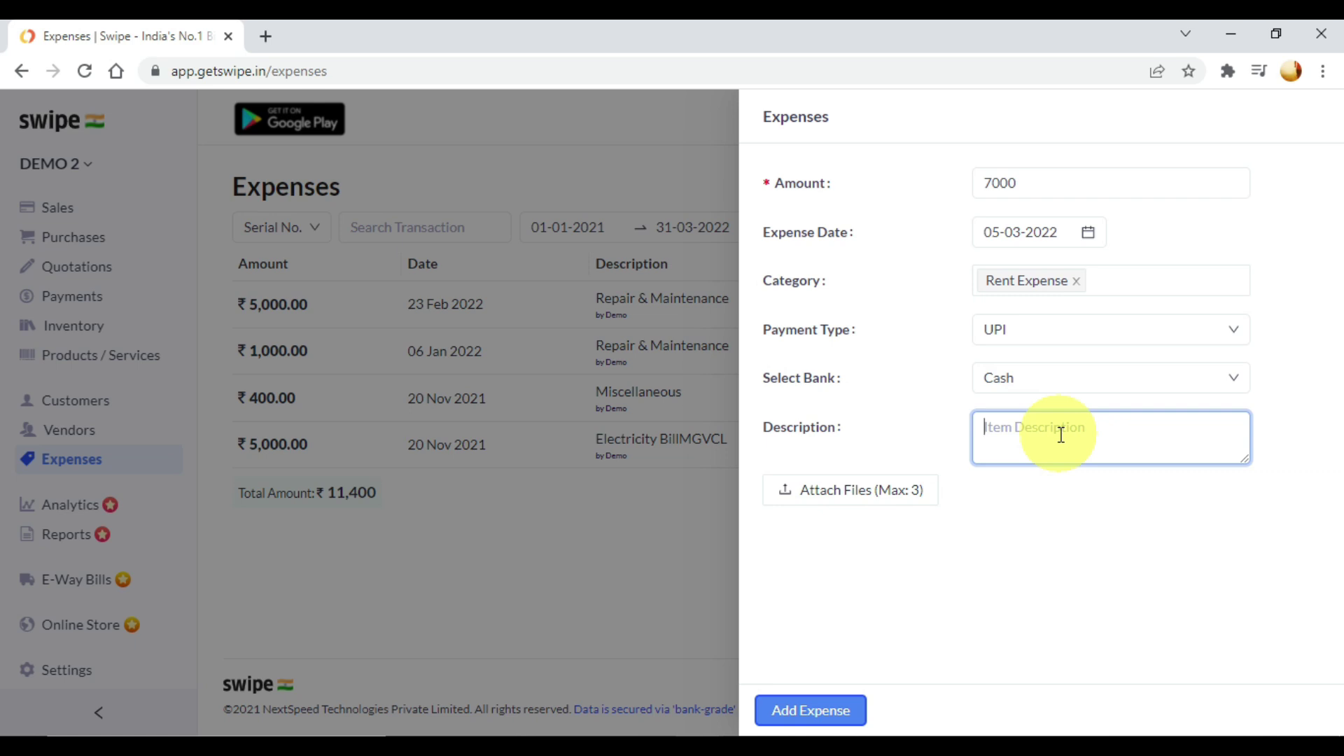
pyautogui.click(1005, 581)
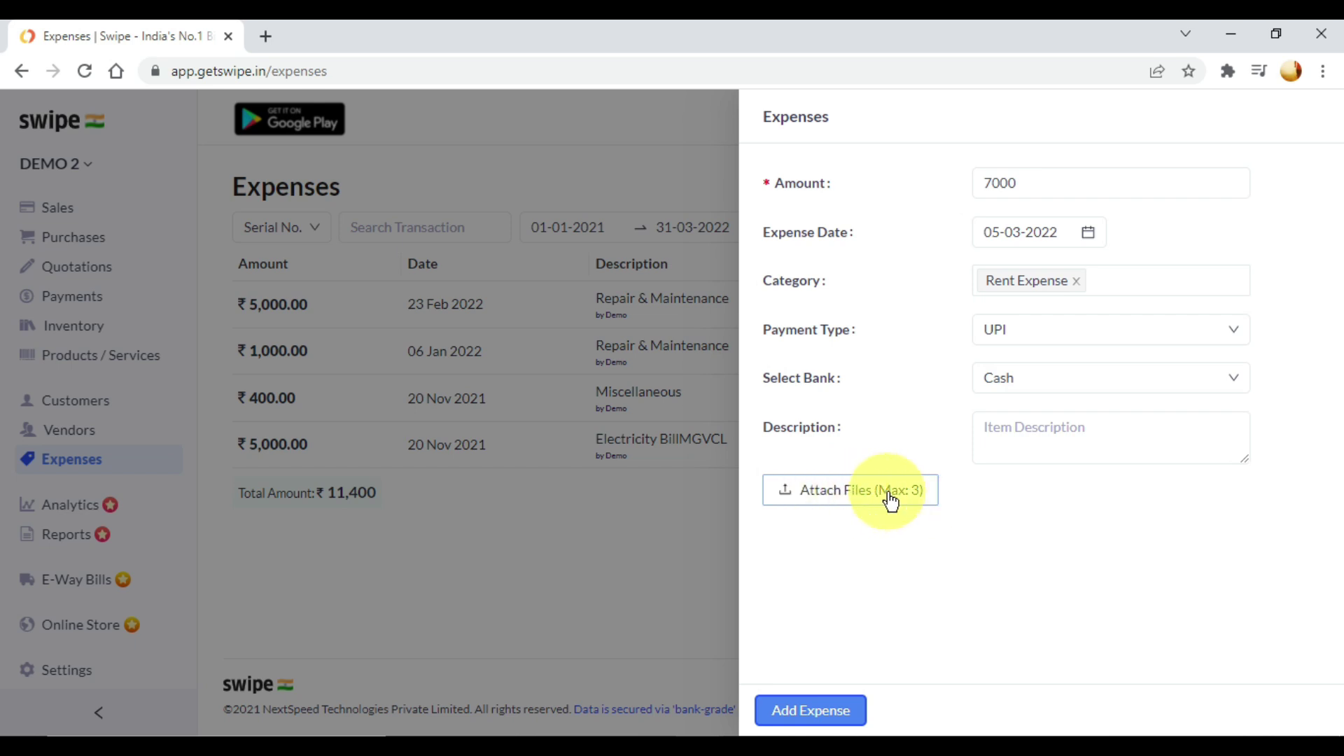
pyautogui.click(840, 719)
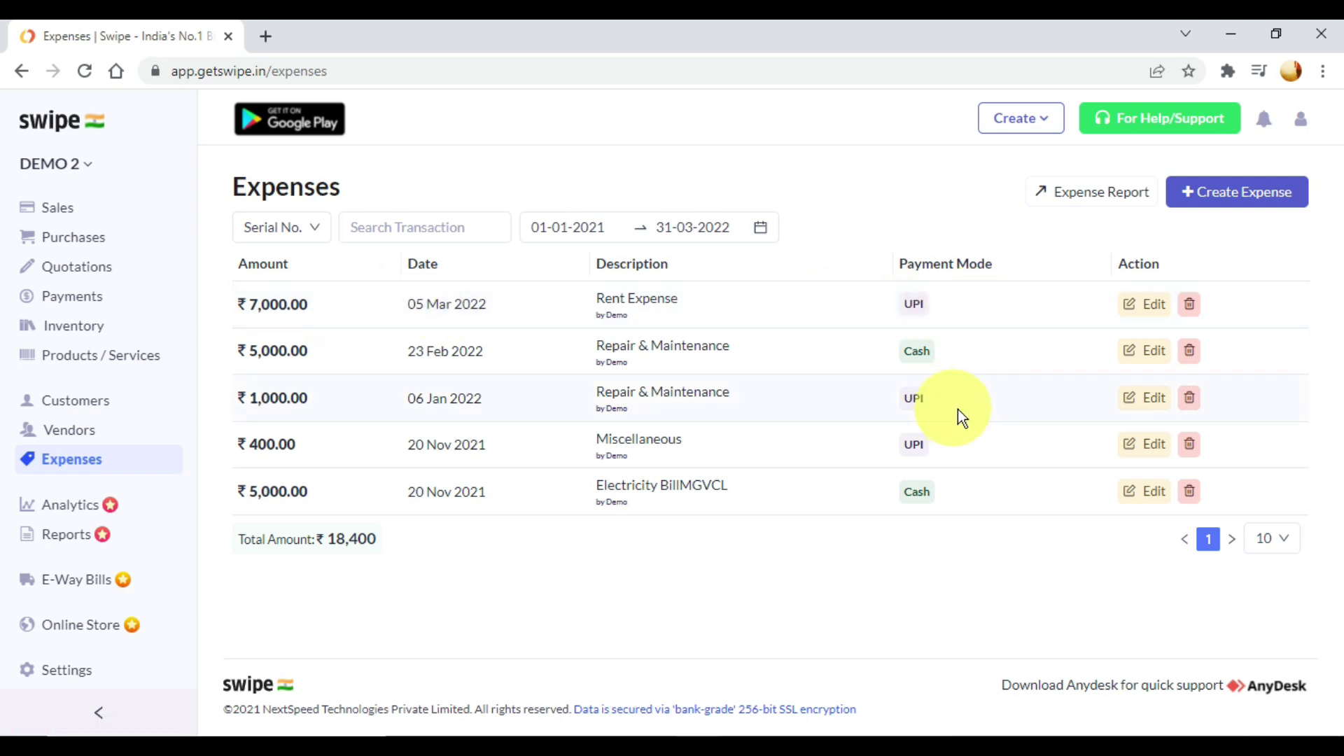
# Examine the analytics dashboard's current balances, sales, purchase and expense totals, and the date range choices of the reports overview
pyautogui.click(68, 512)
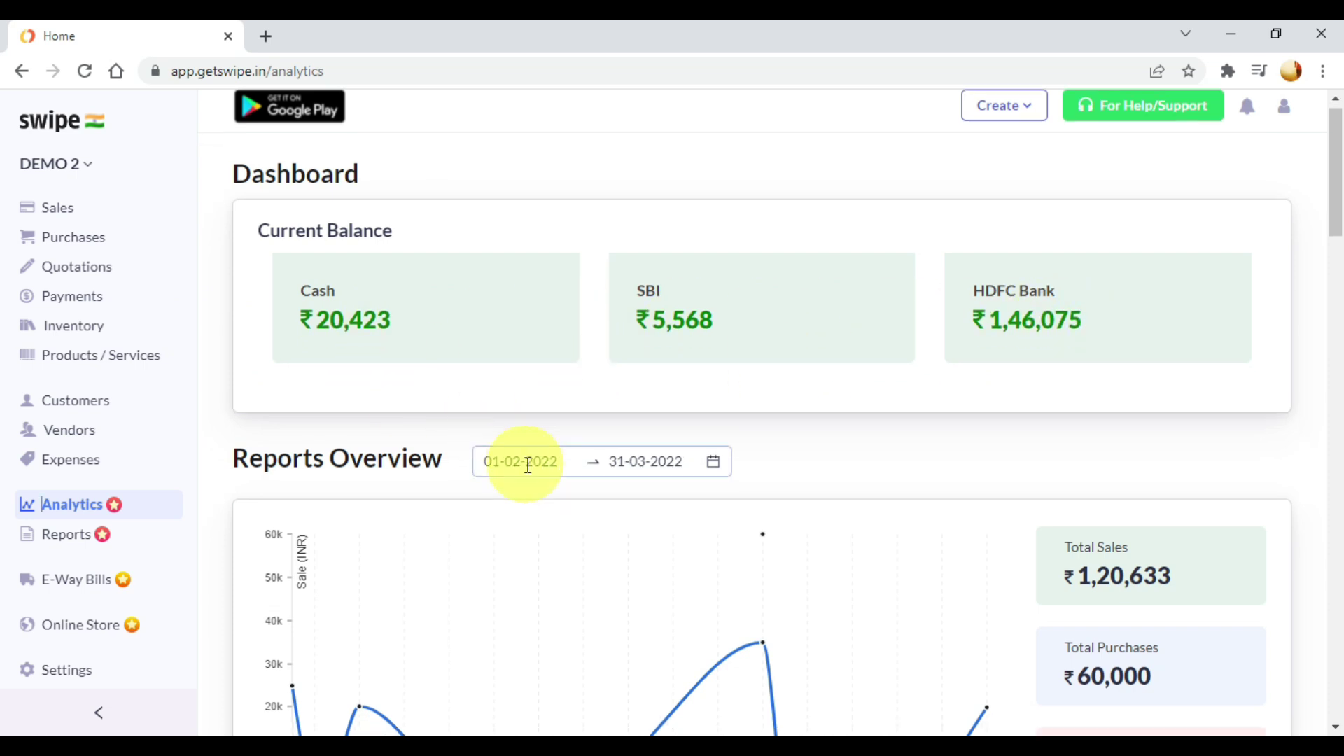
pyautogui.scroll(-3, 528, 465)
pyautogui.scroll(-2, 528, 465)
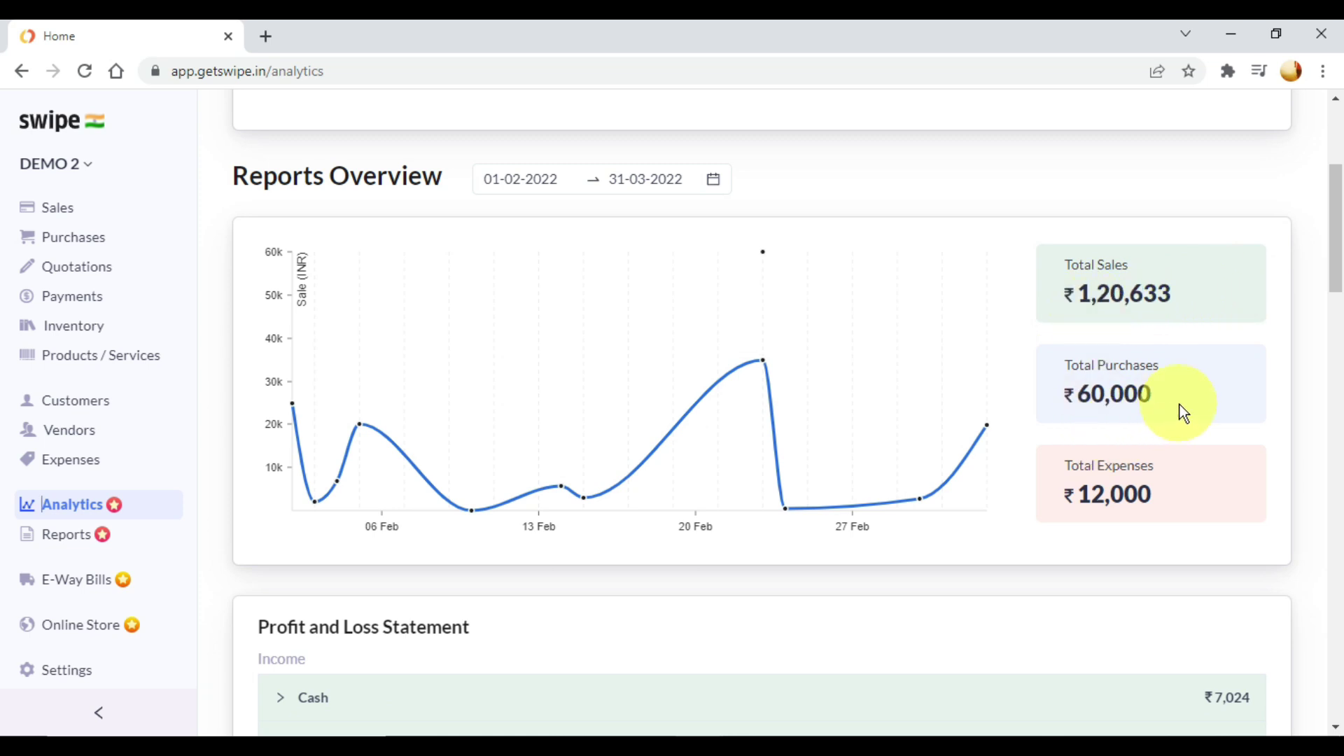
pyautogui.moveTo(1191, 508); pyautogui.dragTo(1035, 526)
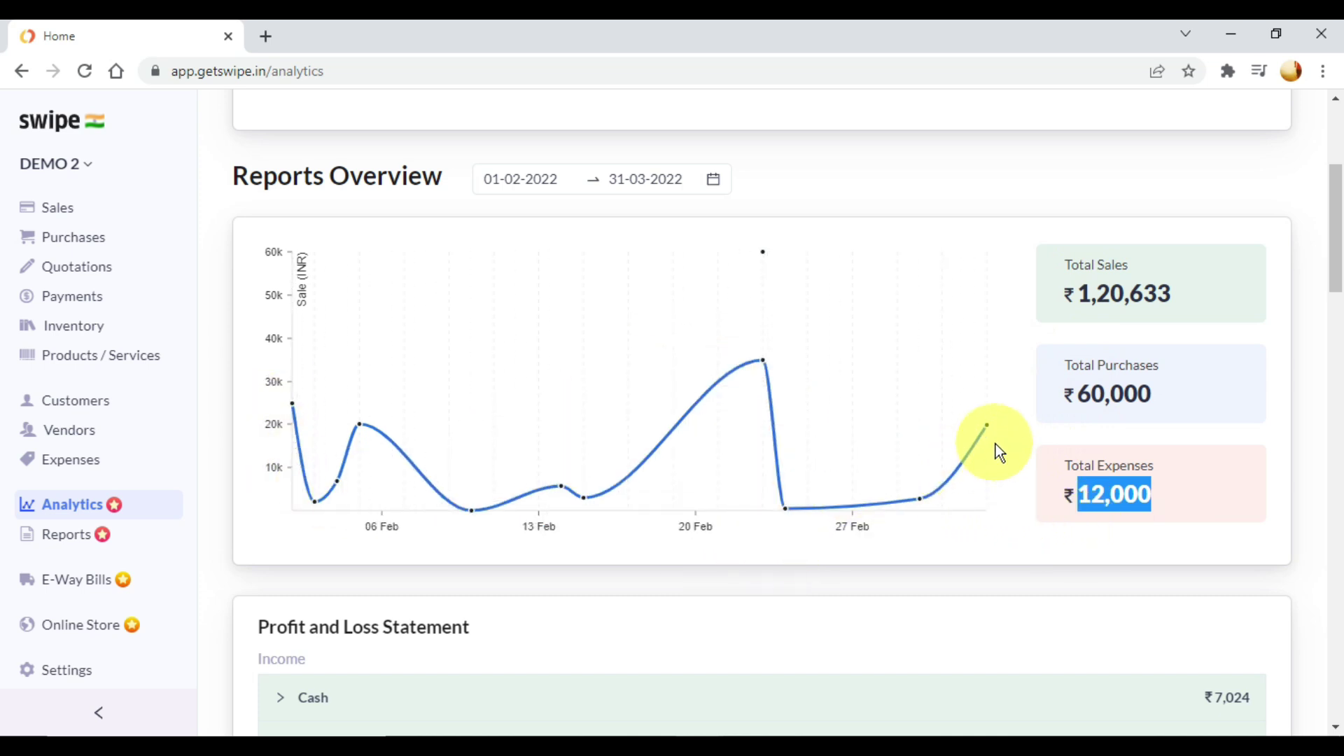
pyautogui.click(716, 187)
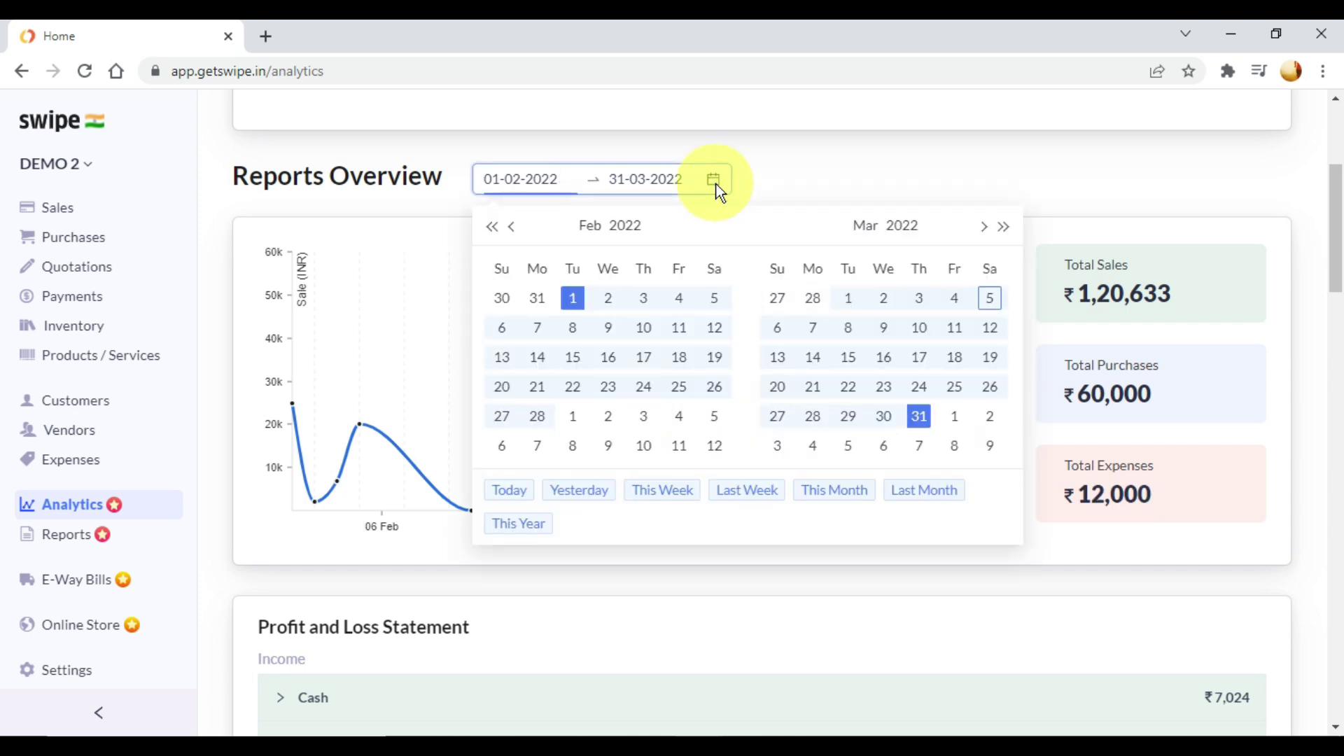
pyautogui.click(1089, 170)
# Examine the profit and loss statement, the top products and customers, and the segment, payment and expense charts in the analytics
pyautogui.scroll(-4, 1039, 494)
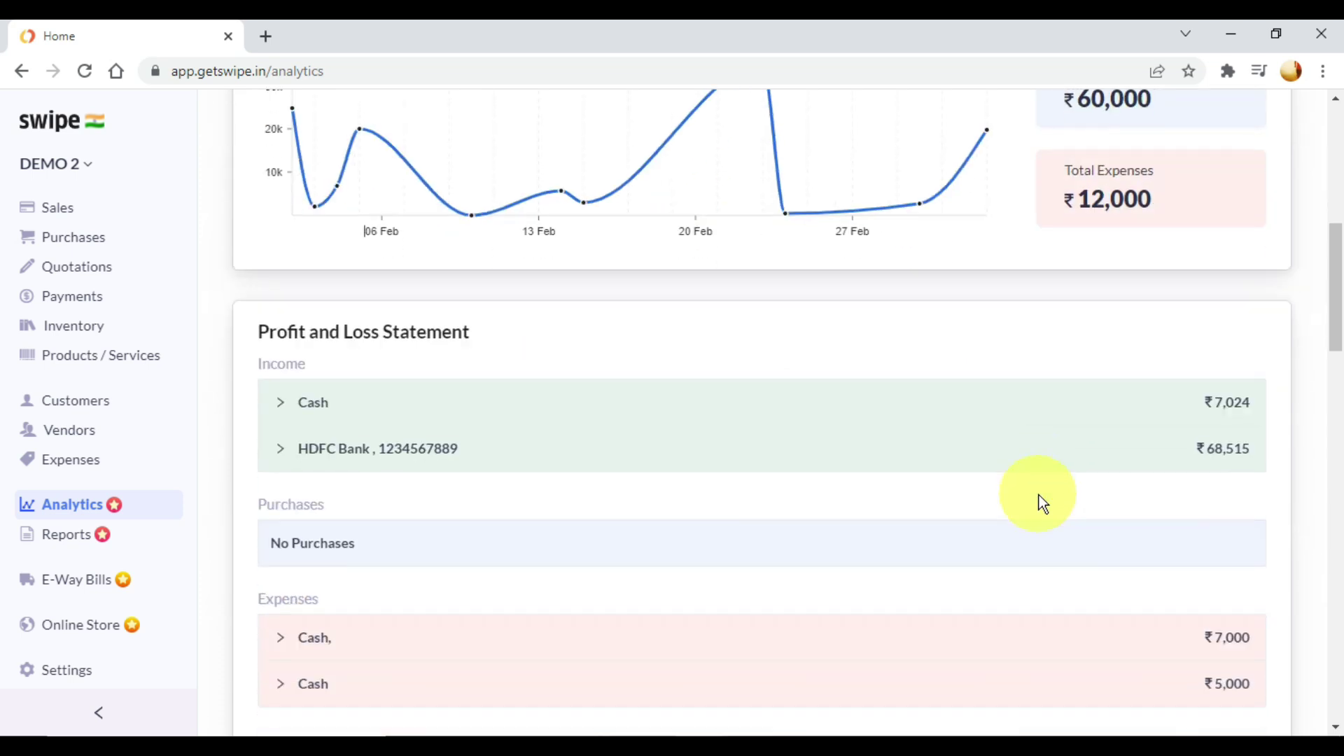
pyautogui.scroll(-3, 1005, 485)
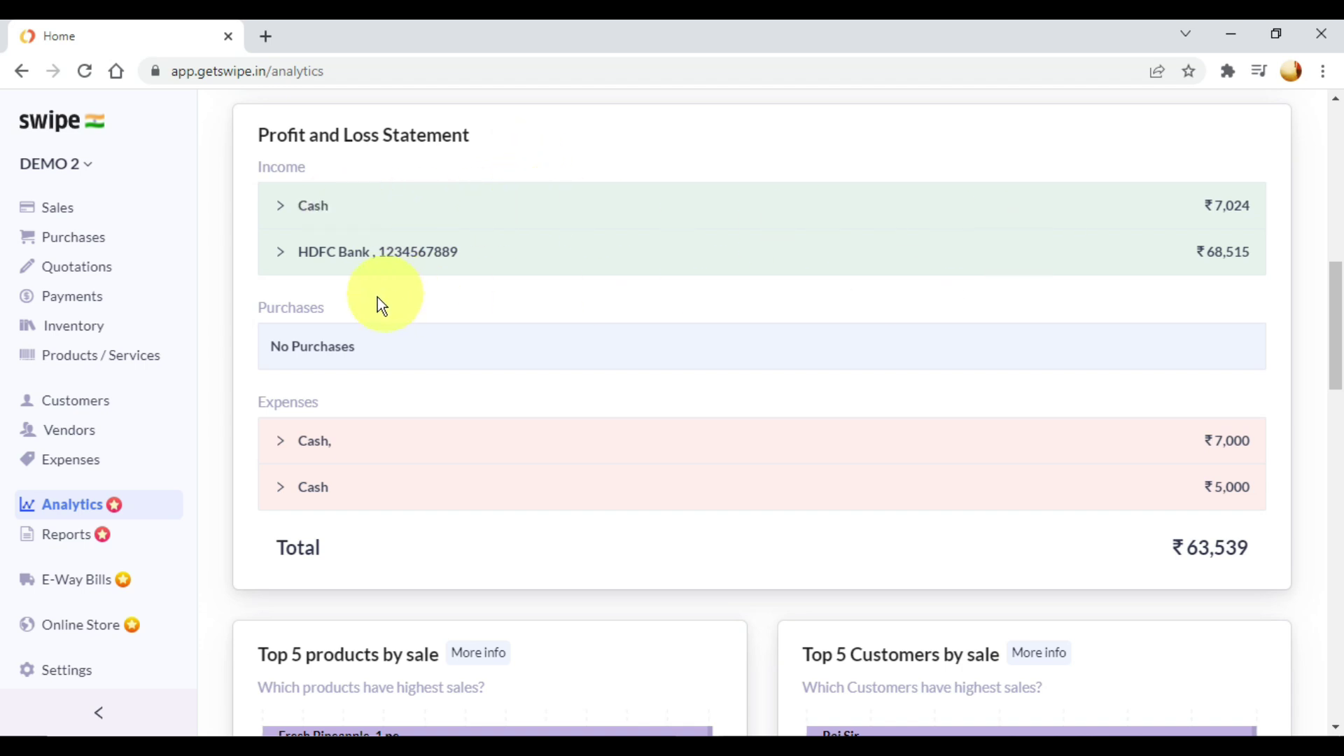
pyautogui.scroll(-3, 492, 389)
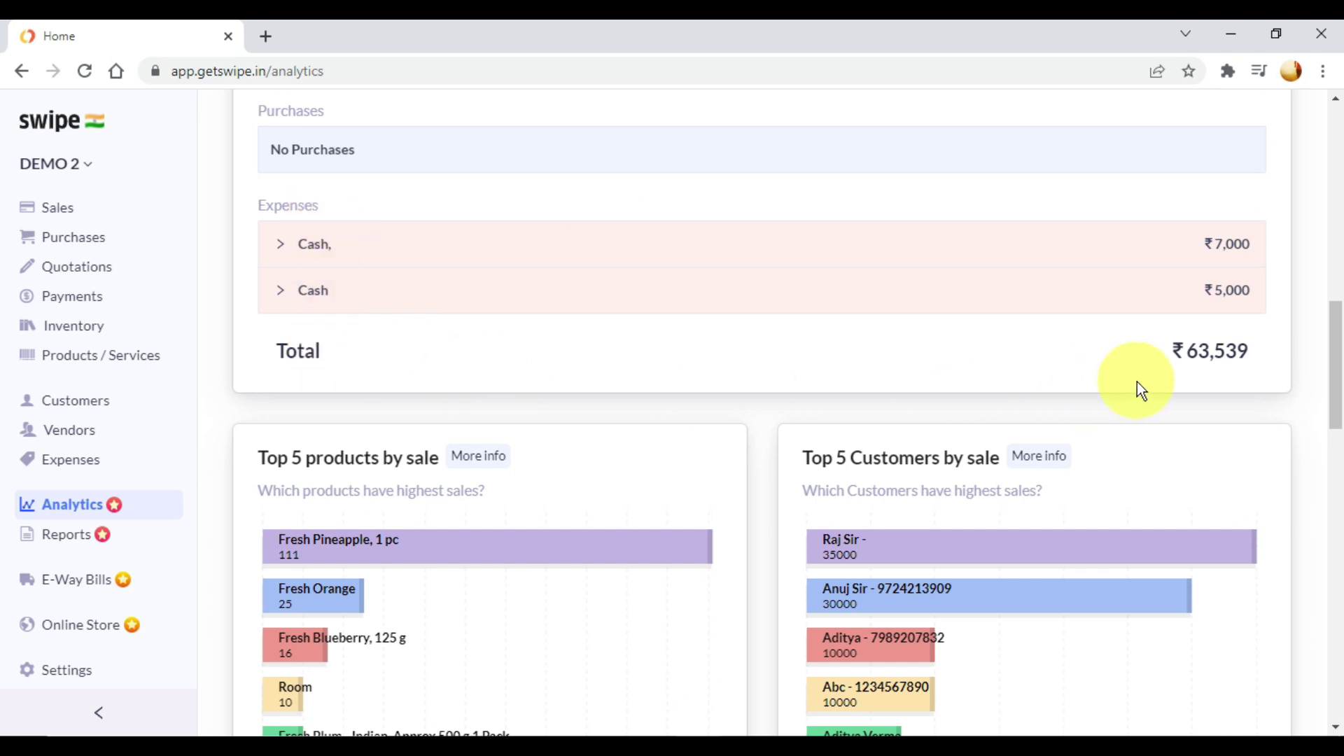
pyautogui.scroll(4, 1234, 393)
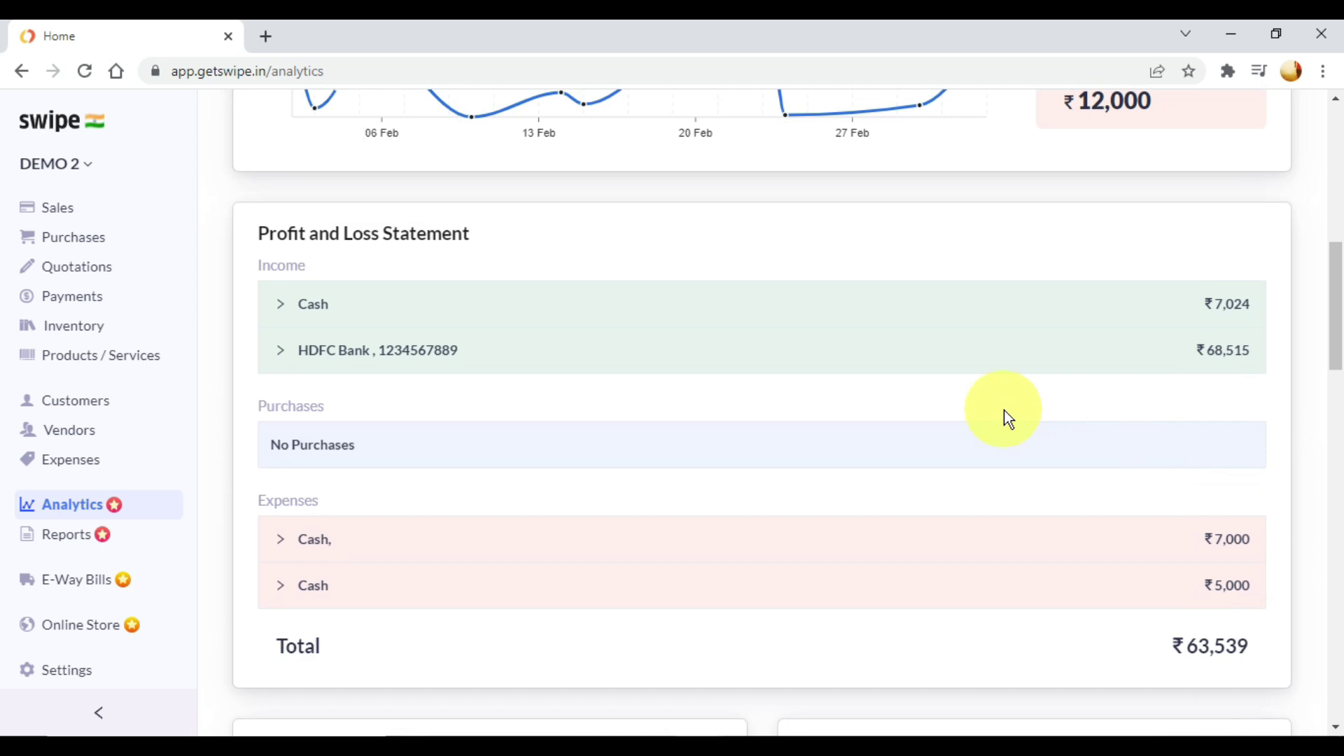
pyautogui.scroll(-7, 1004, 410)
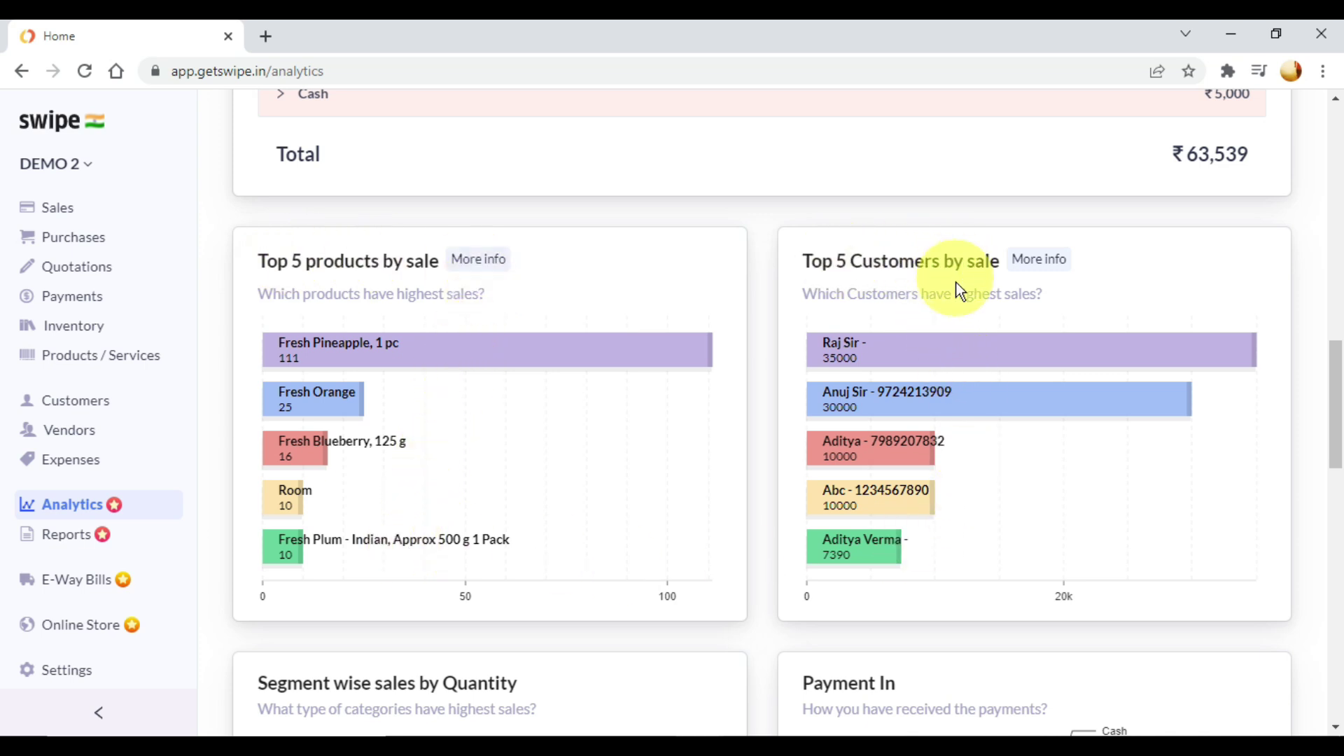
pyautogui.scroll(-5, 928, 540)
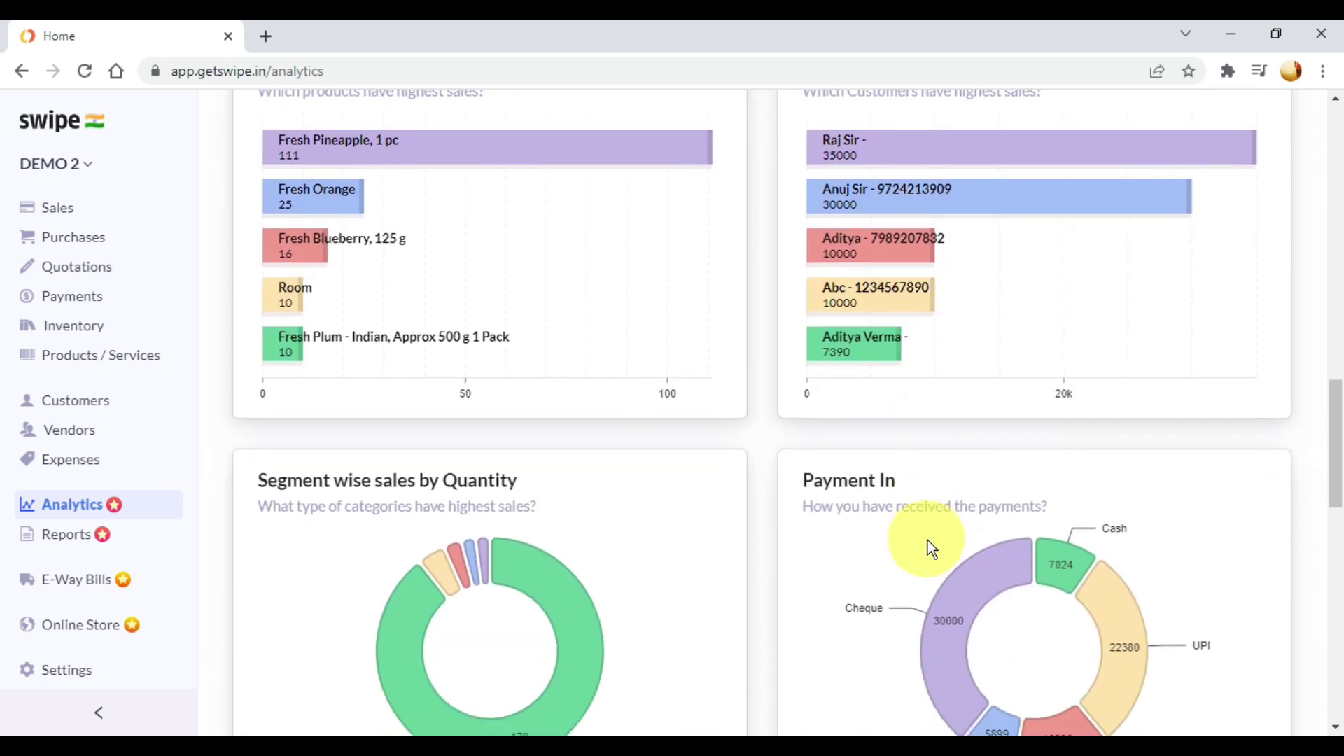
pyautogui.scroll(-1, 926, 529)
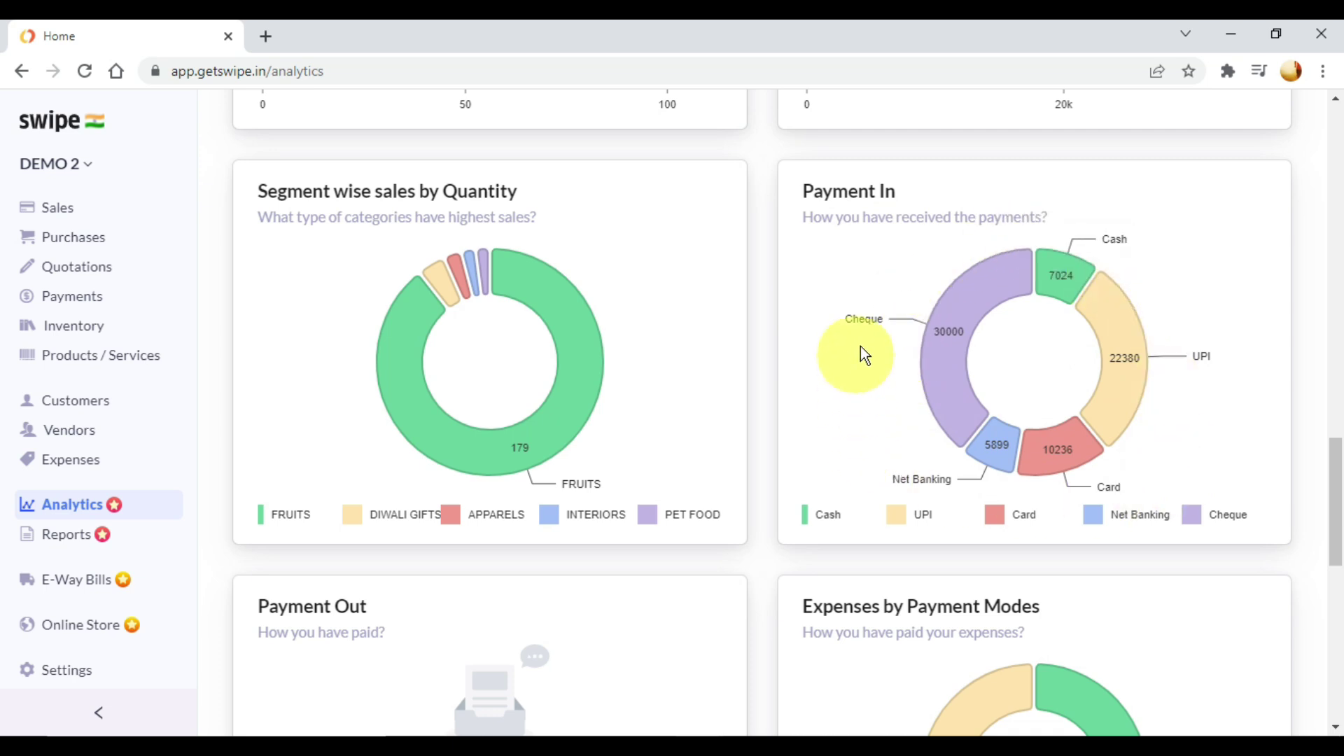
pyautogui.scroll(-10, 222, 519)
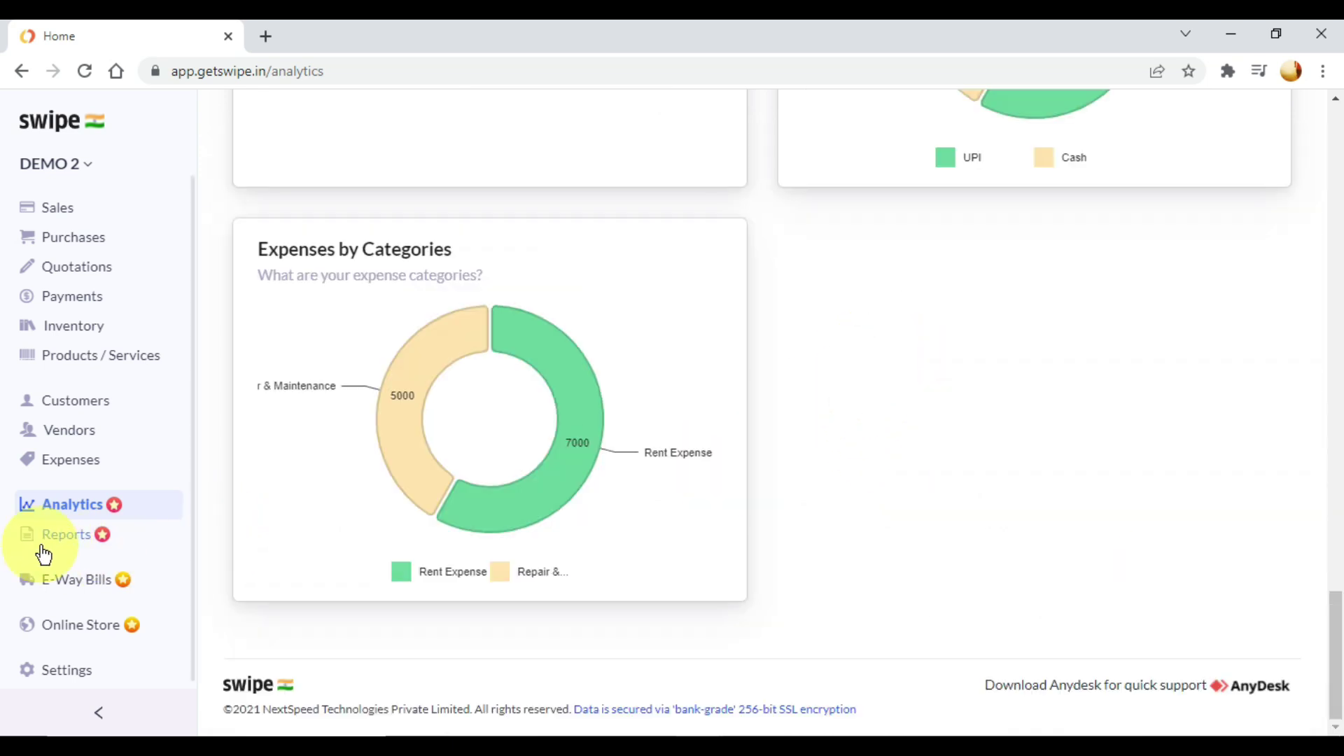
# Open the reports section
pyautogui.click(68, 543)
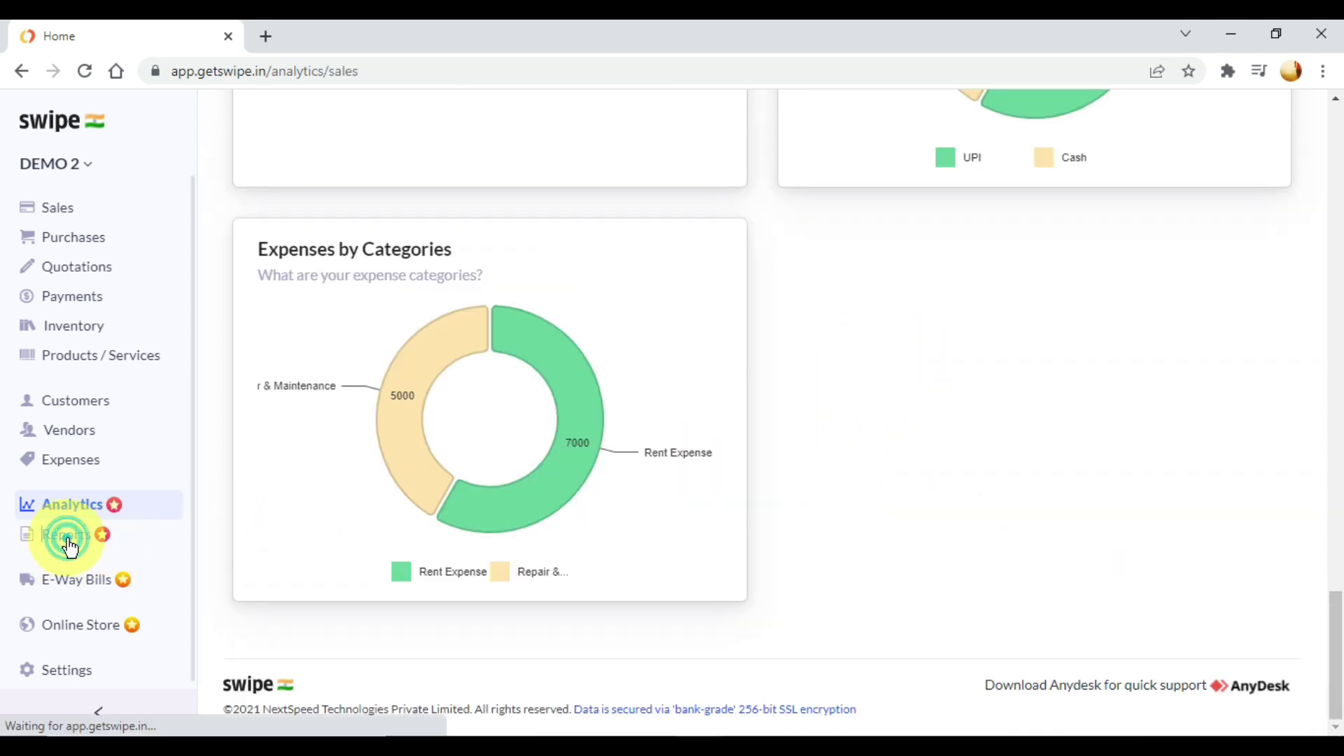